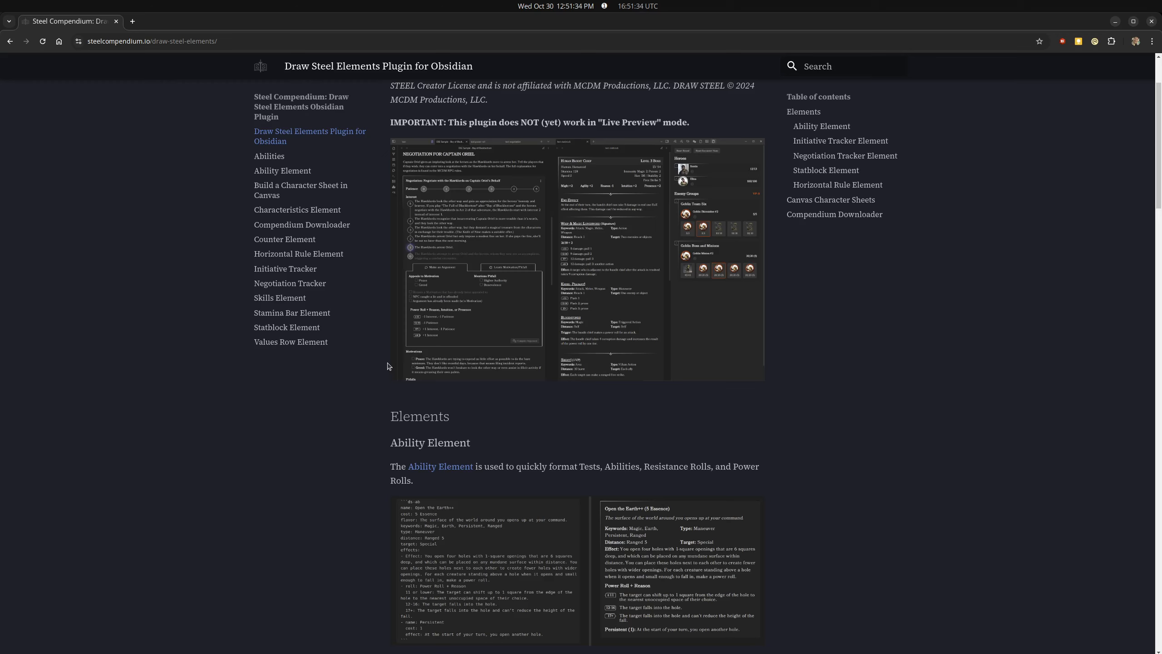
Step: Open the Initiative Tracker documentation beside the notes and review its hero fields, enemy group fields and Quick Start Example
click(270, 271)
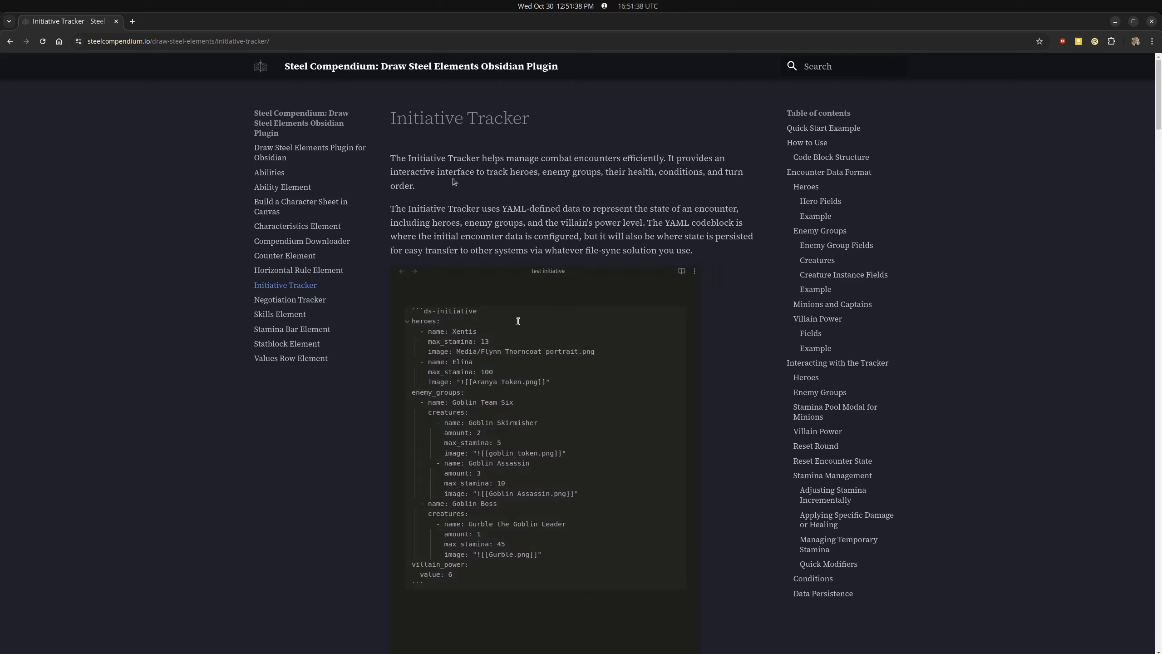
drag(52, 345, 707, 327)
scroll(883, 519, down, 10)
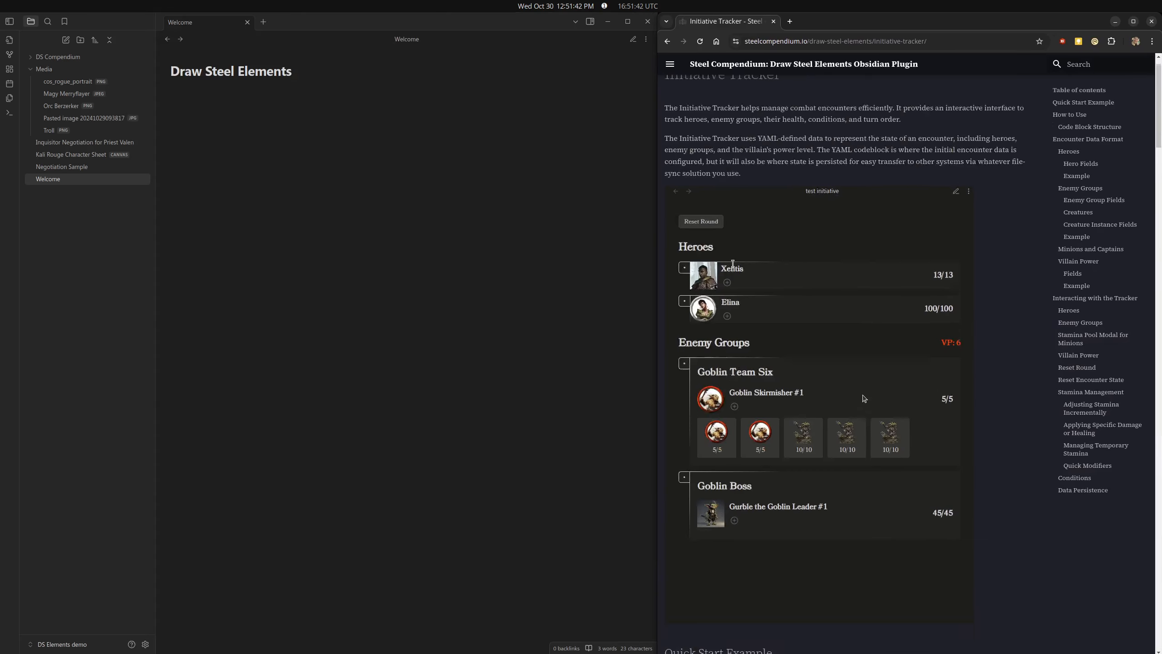
scroll(883, 519, down, 10)
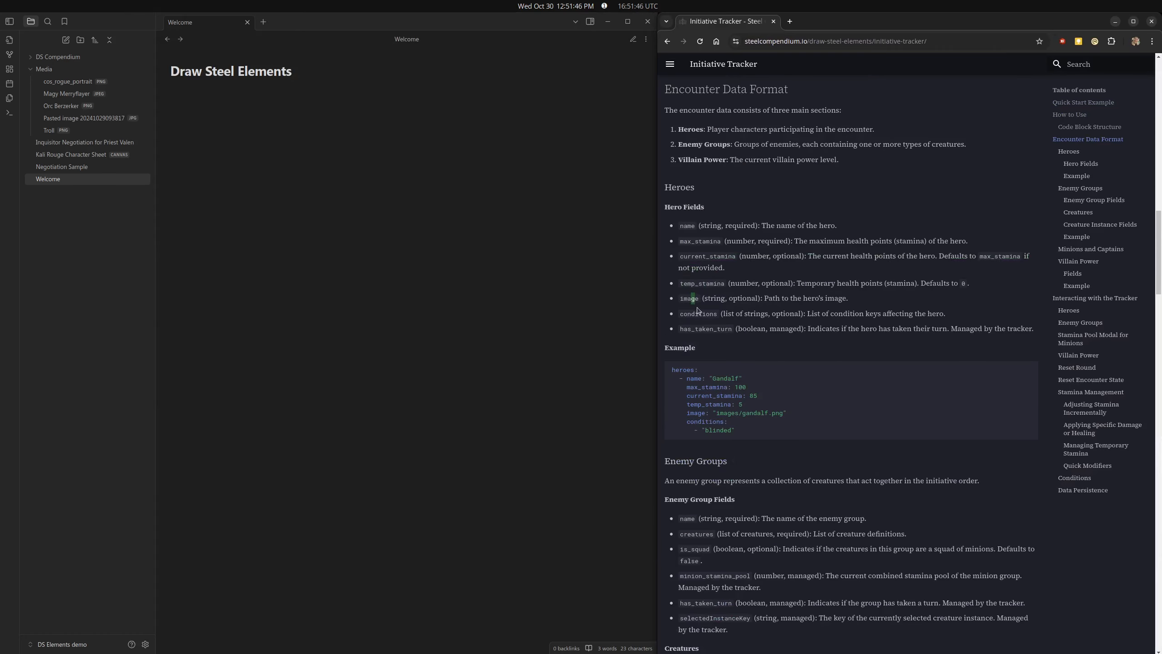
scroll(695, 321, down, 8)
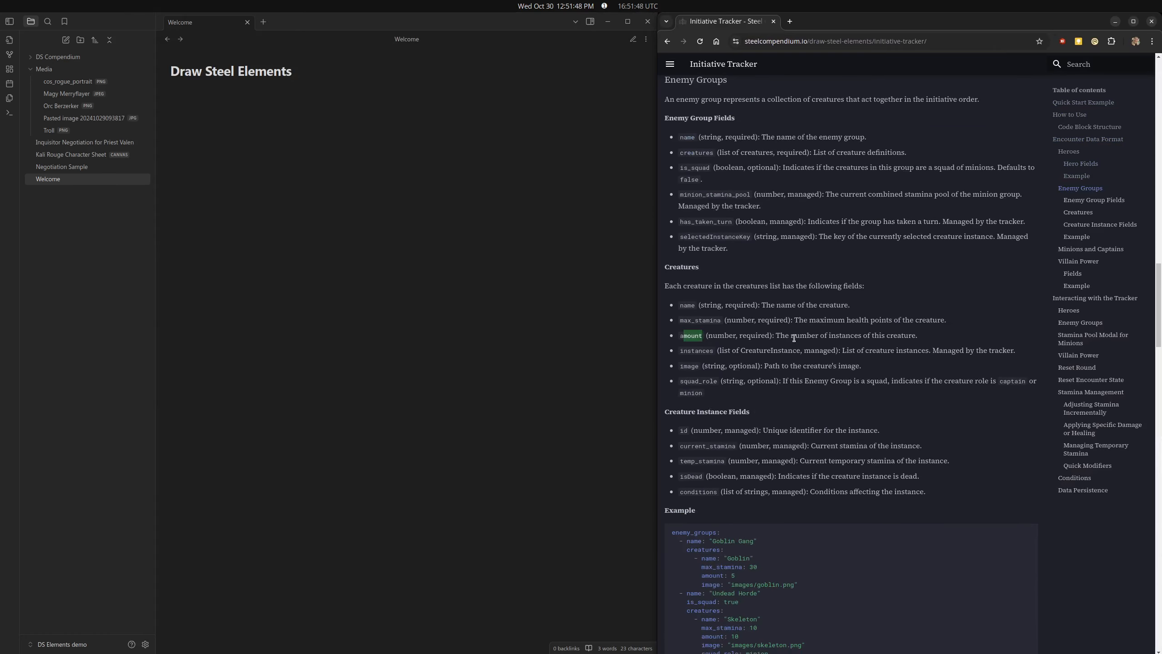
scroll(817, 447, down, 5)
scroll(792, 201, up, 20)
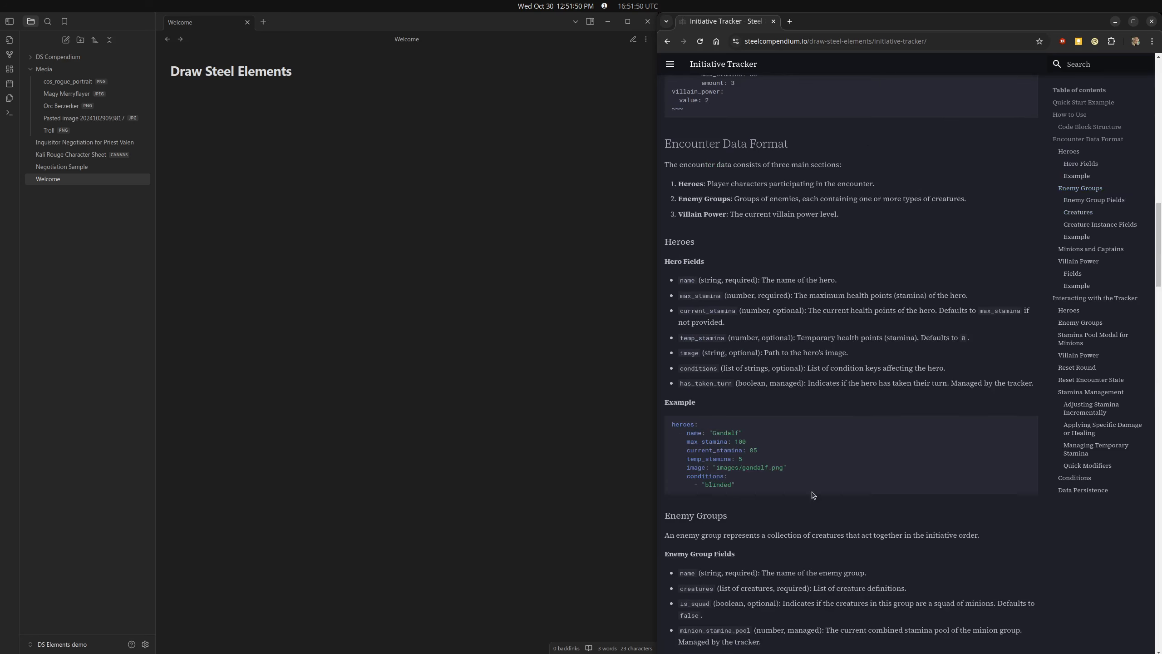
scroll(761, 249, down, 2)
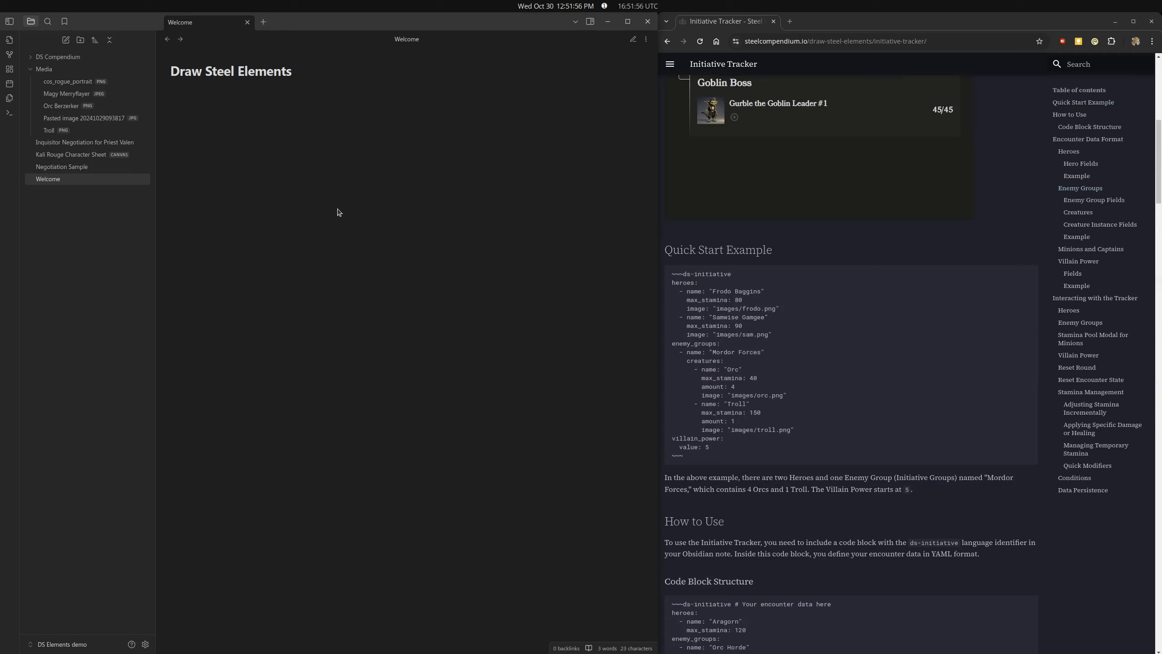
key(ctrl+o)
text(Te)
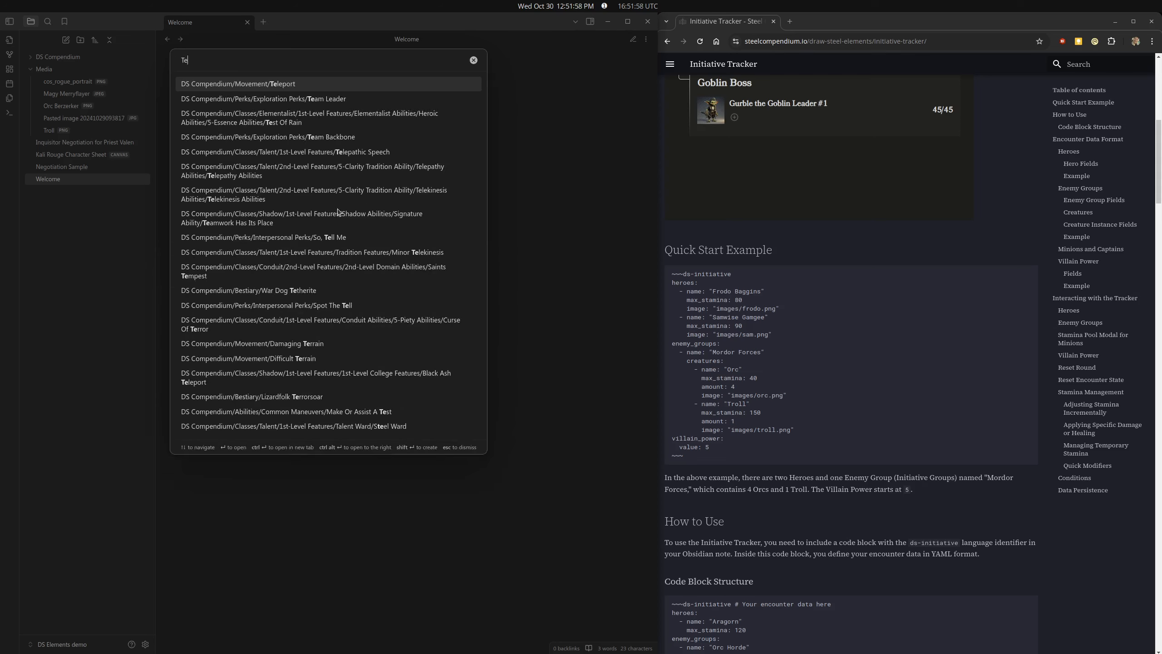
text(st Ini)
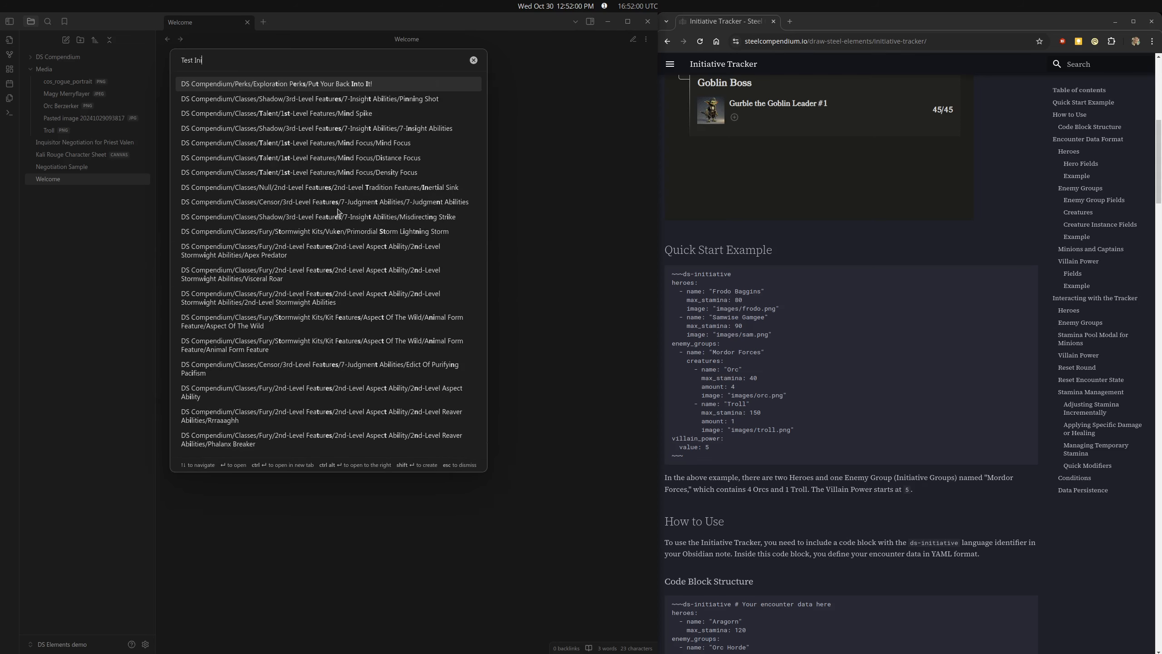
text(tiative)
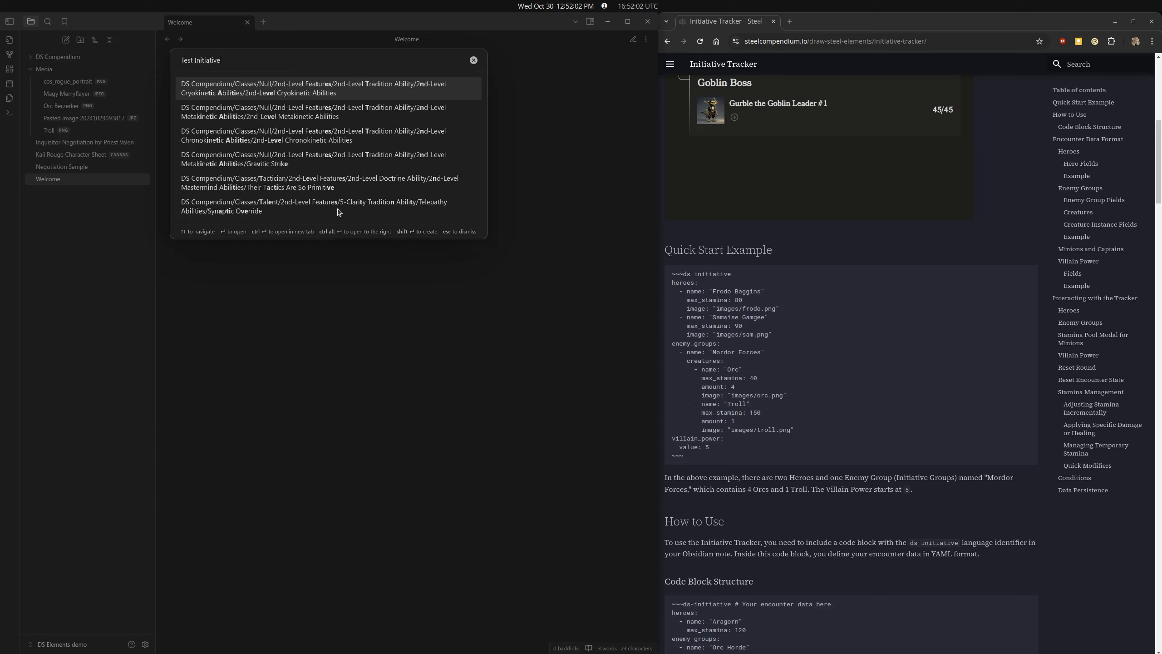
key(Return)
Step: Create a new note named "Test Intitiative" in the DS Elements demo vault
key(ctrl+o)
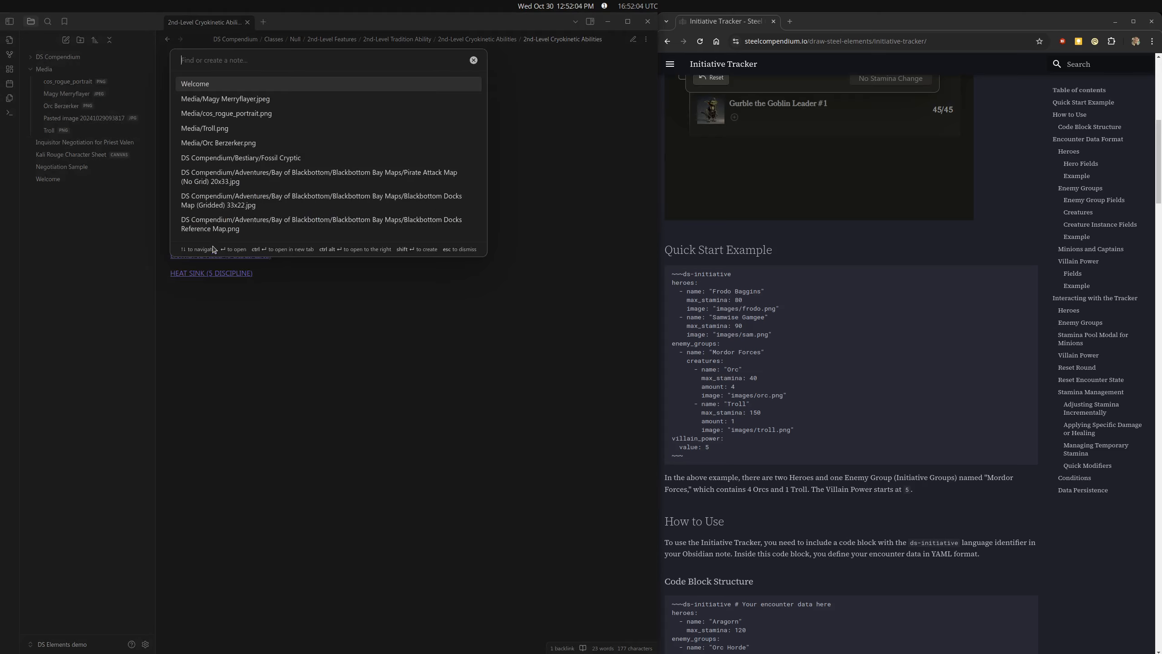
text(Test Intivi)
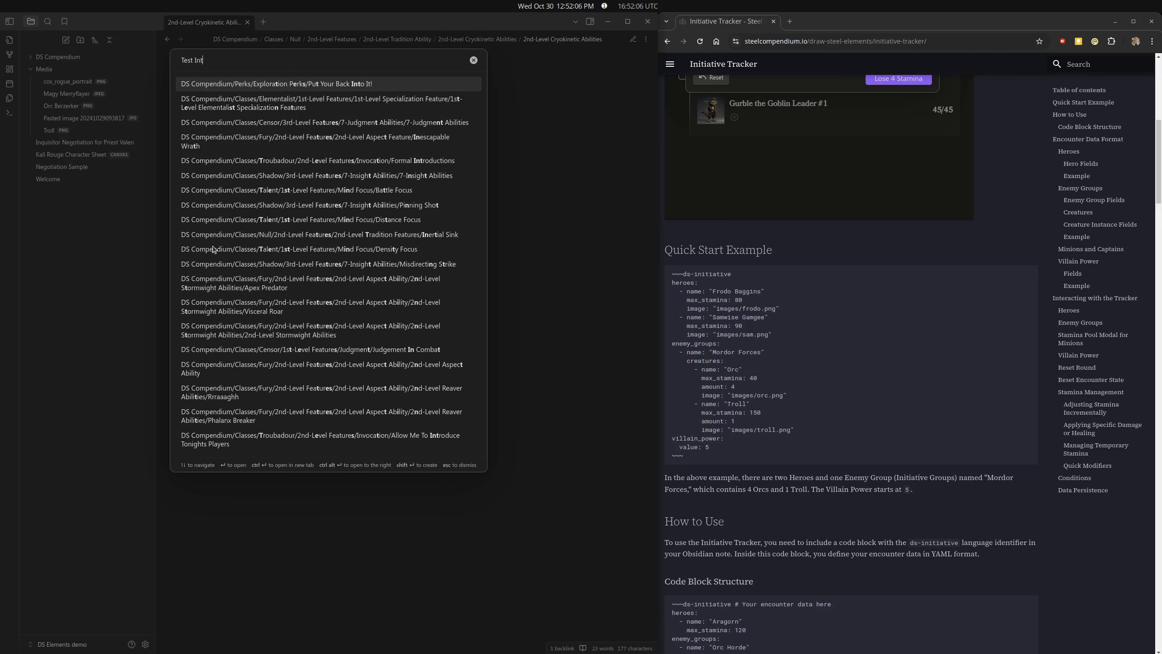
key(BackSpace)
key(BackSpace)
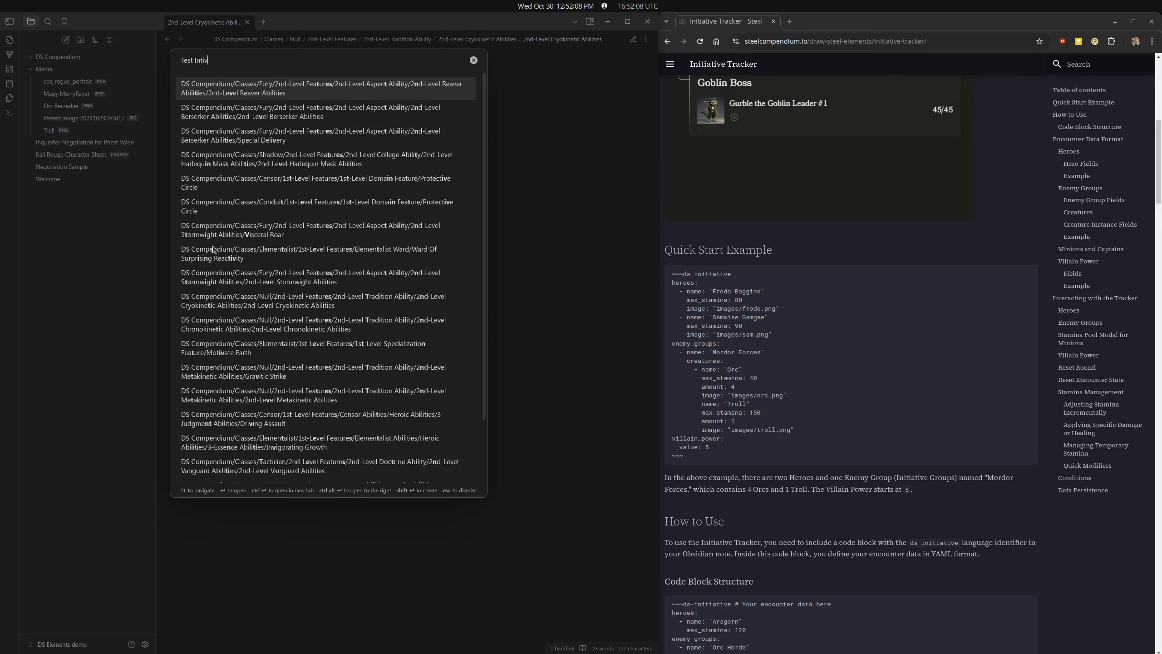
text(tiative)
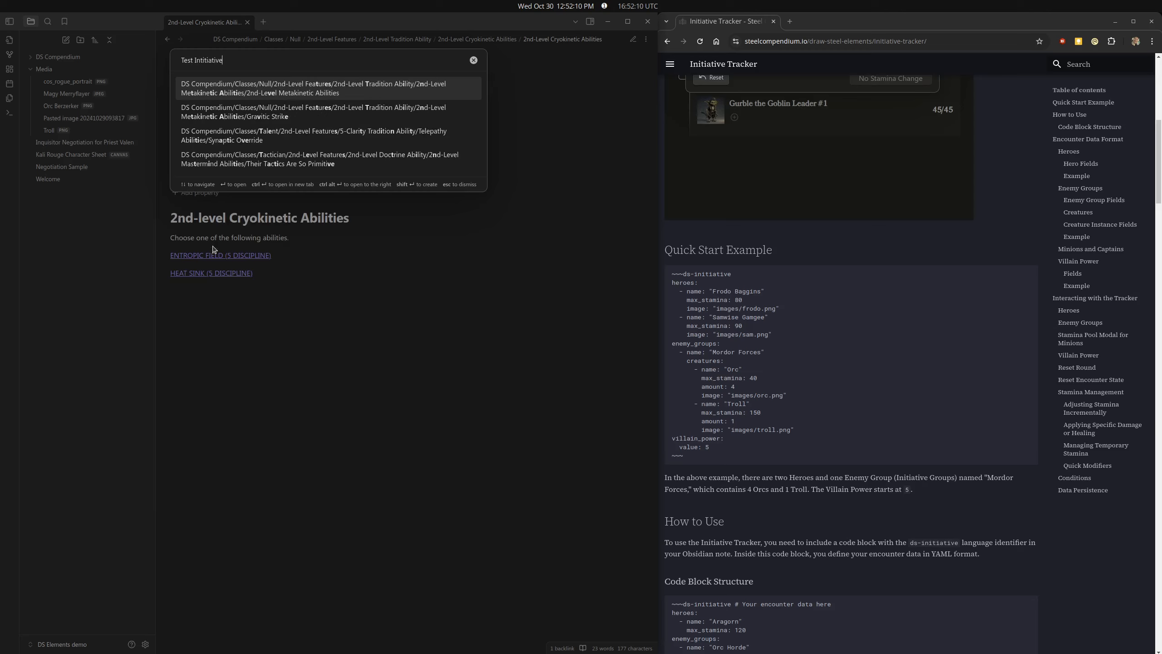
key(shift+Return)
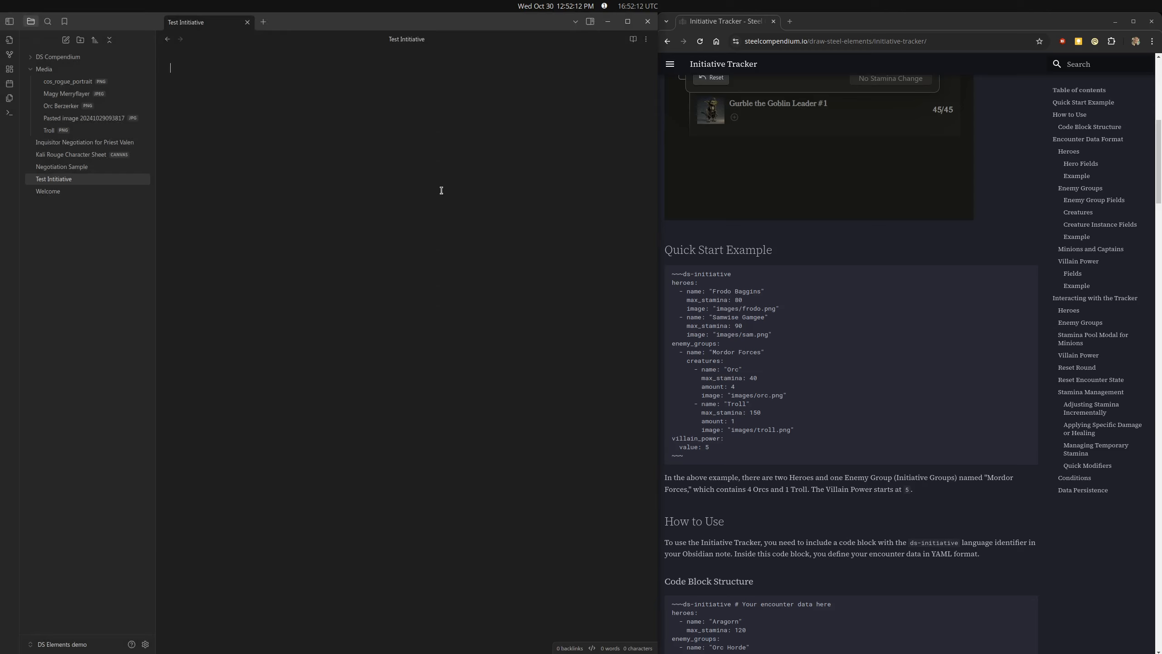
Step: Start a fenced code block with the language identifier ds-it in the new note
text(``)
text(dw-)
key(BackSpace)
key(BackSpace)
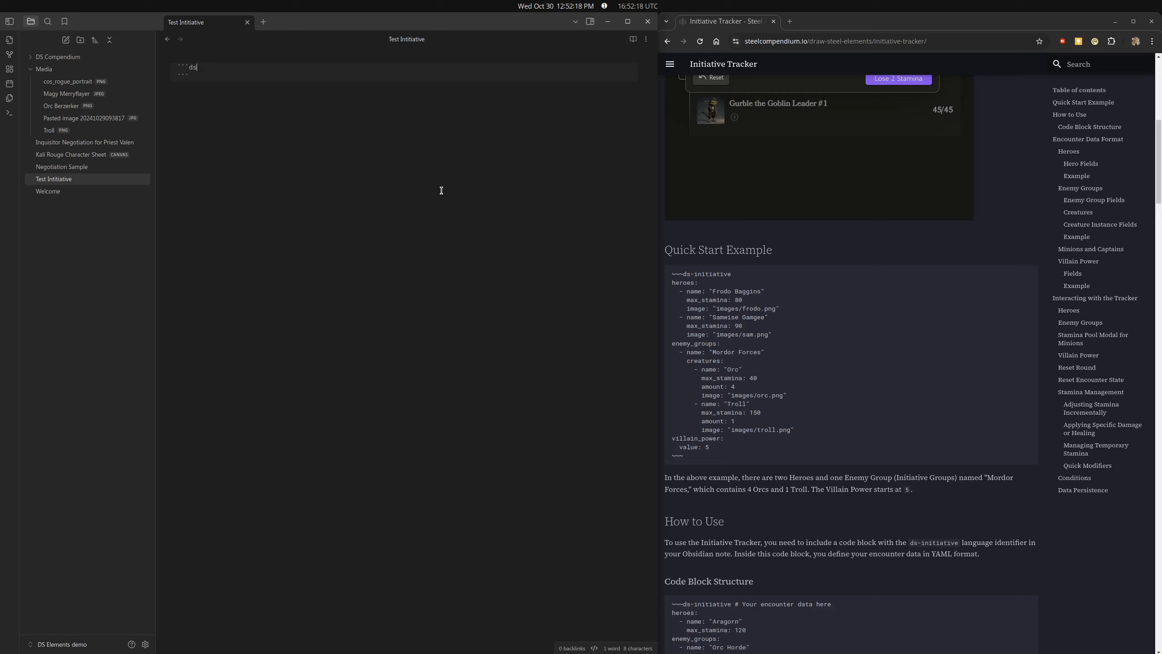
text(s-it)
Step: Copy the Quick Start Example's YAML from heroes to villain_power into the ds-it code block, keeping its line breaks and indentation
drag(716, 449, 625, 284)
key(ctrl+c)
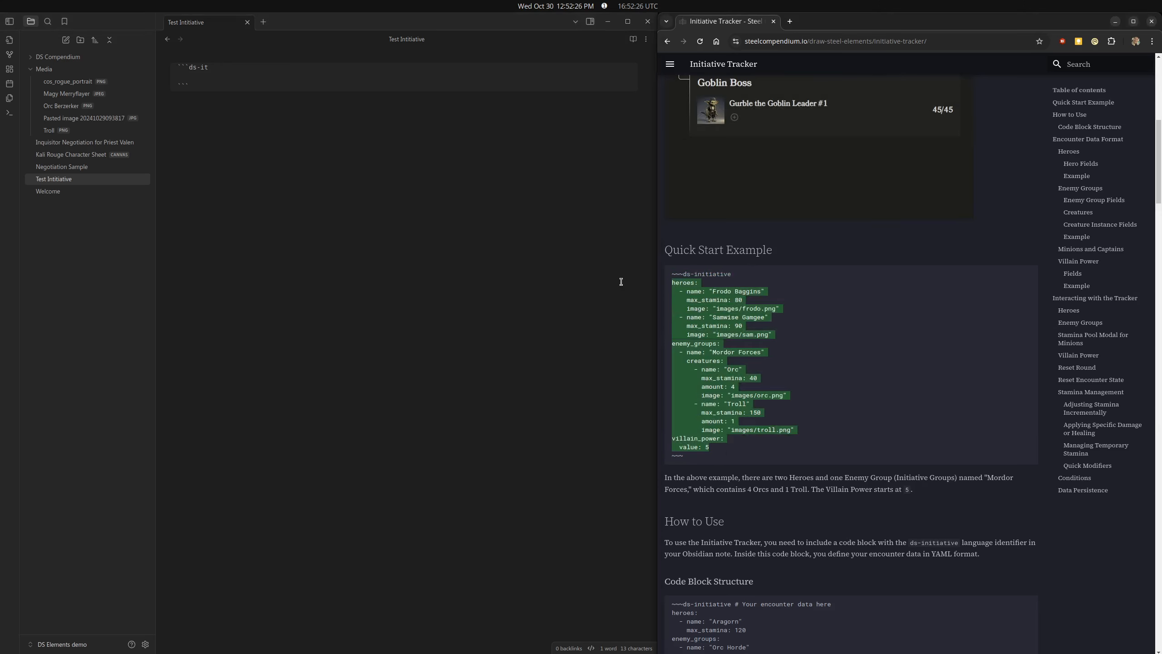
click(204, 80)
key(ctrl+v)
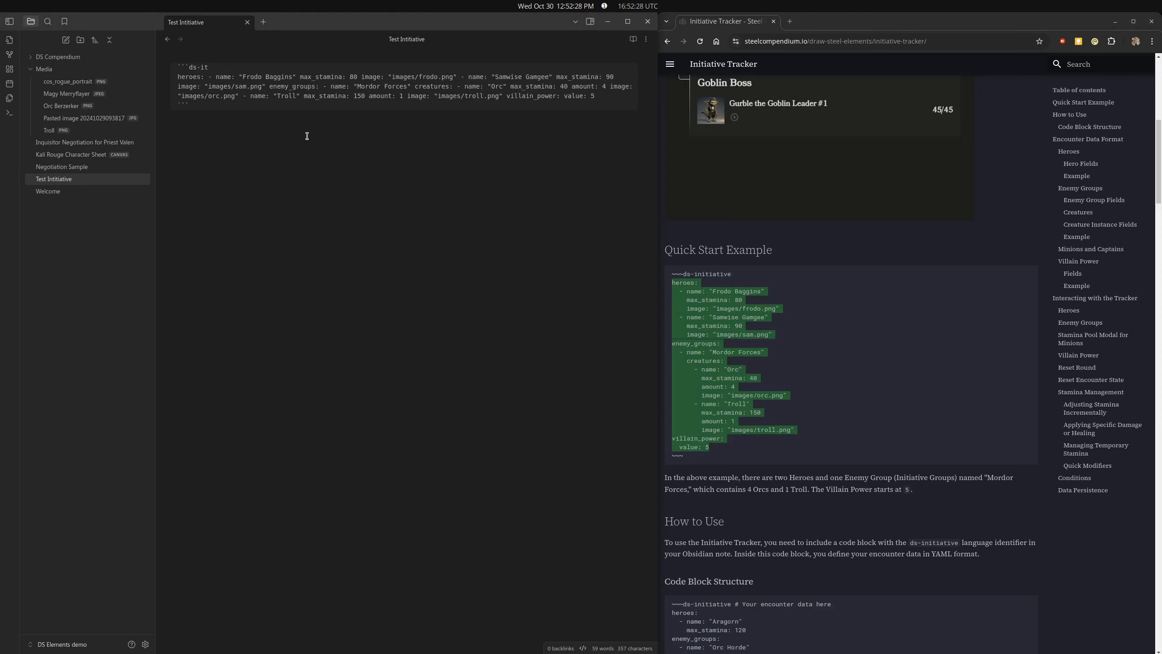
key(ctrl+z)
key(ctrl+v)
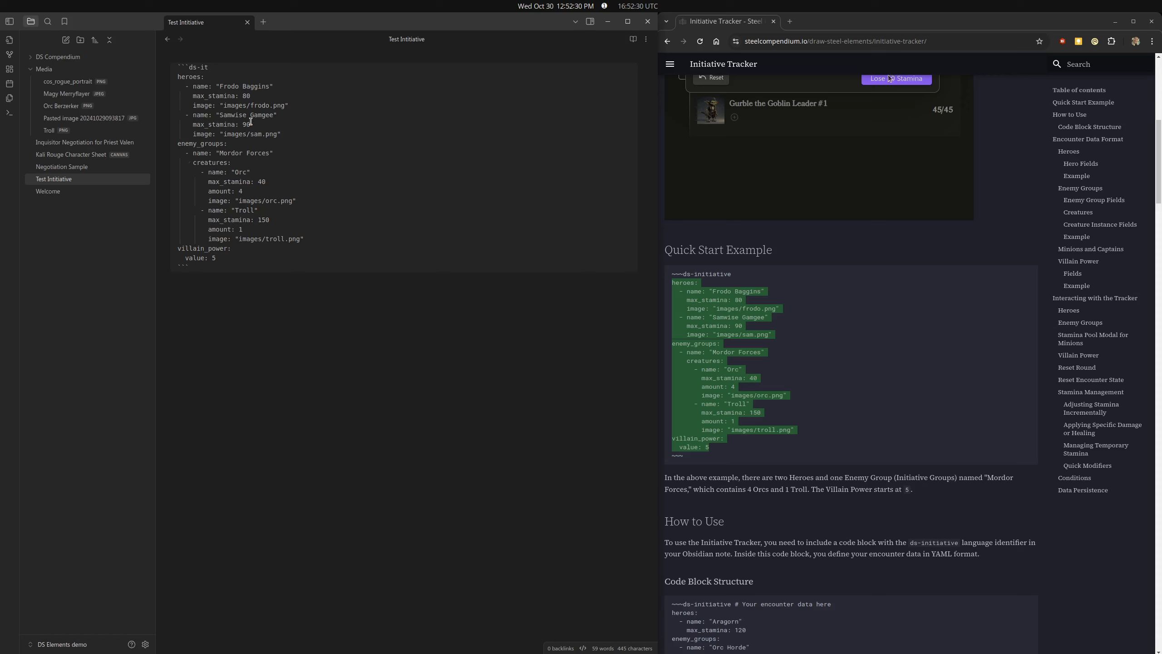
right_click(333, 189)
click(265, 258)
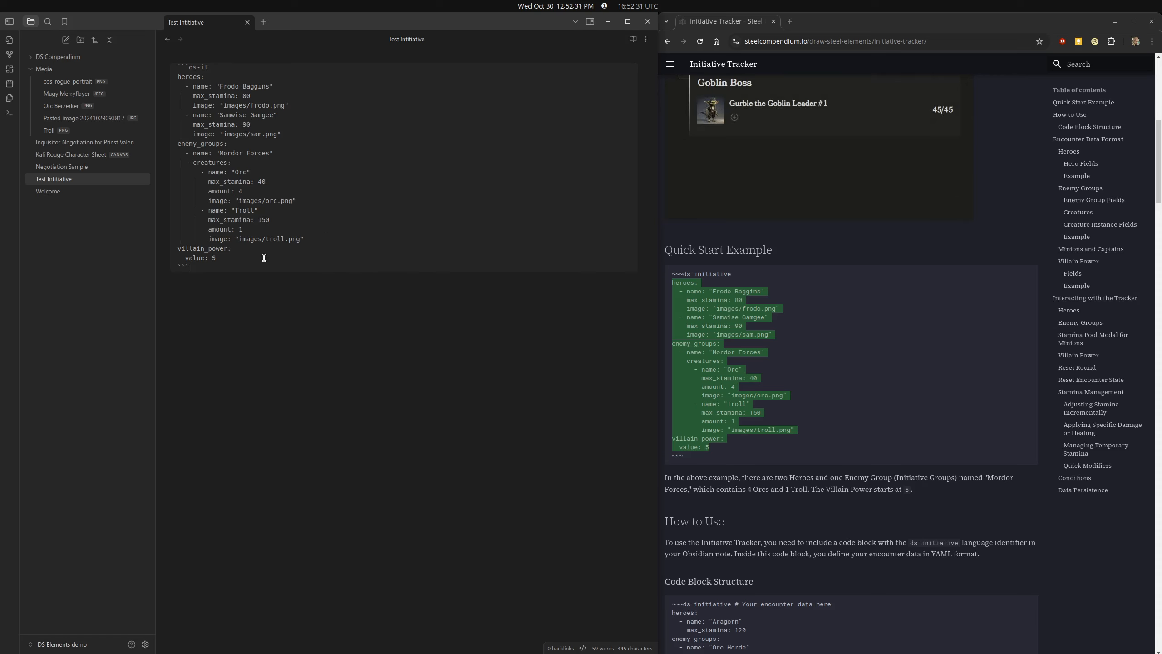
click(257, 126)
key(Up)
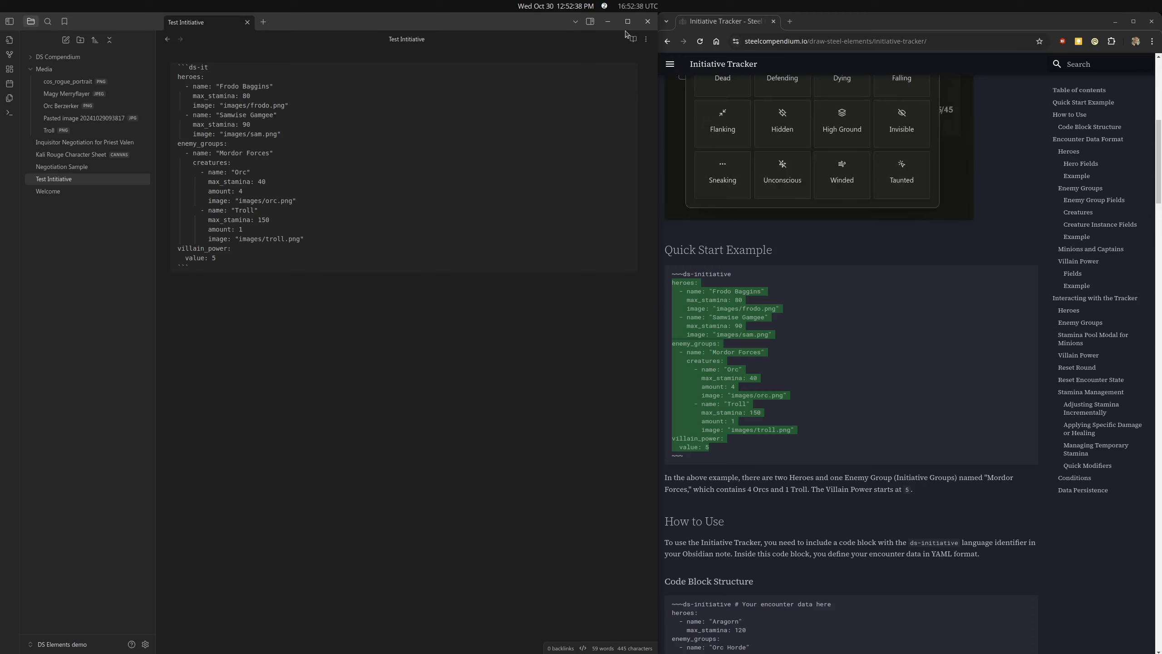
Step: Preview the rendered initiative tracker in reading view and return to the note's source
click(633, 39)
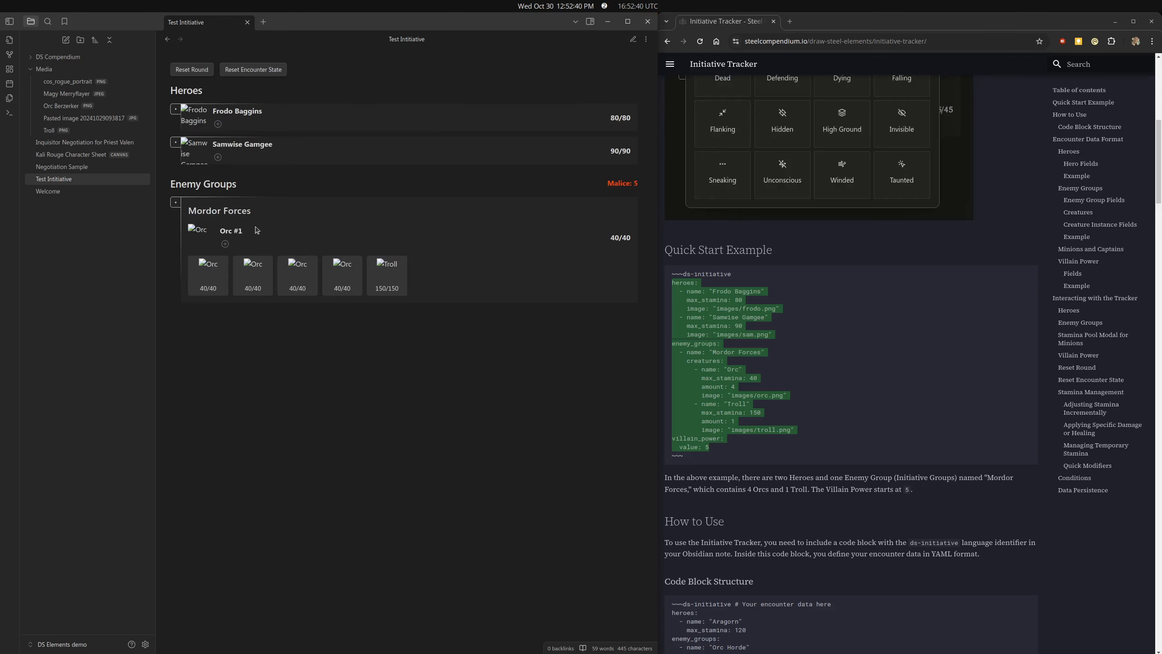
click(633, 39)
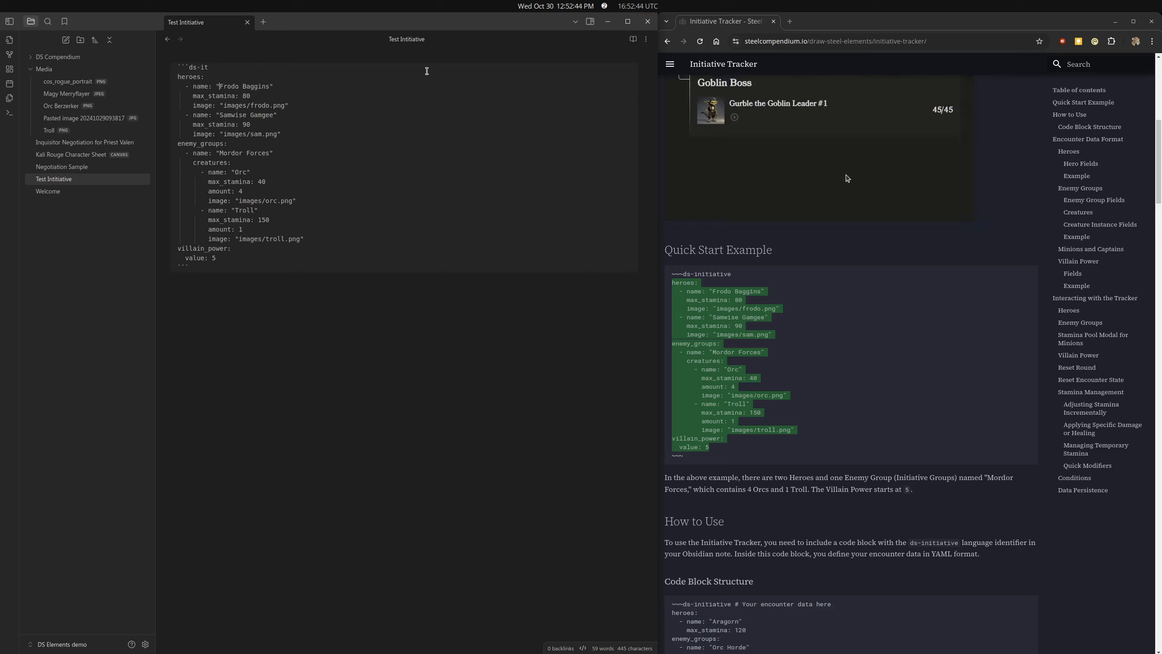
Step: Rename the villain_power key to malice in the encounter YAML
double_click(182, 76)
double_click(181, 141)
double_click(203, 249)
text(malcie)
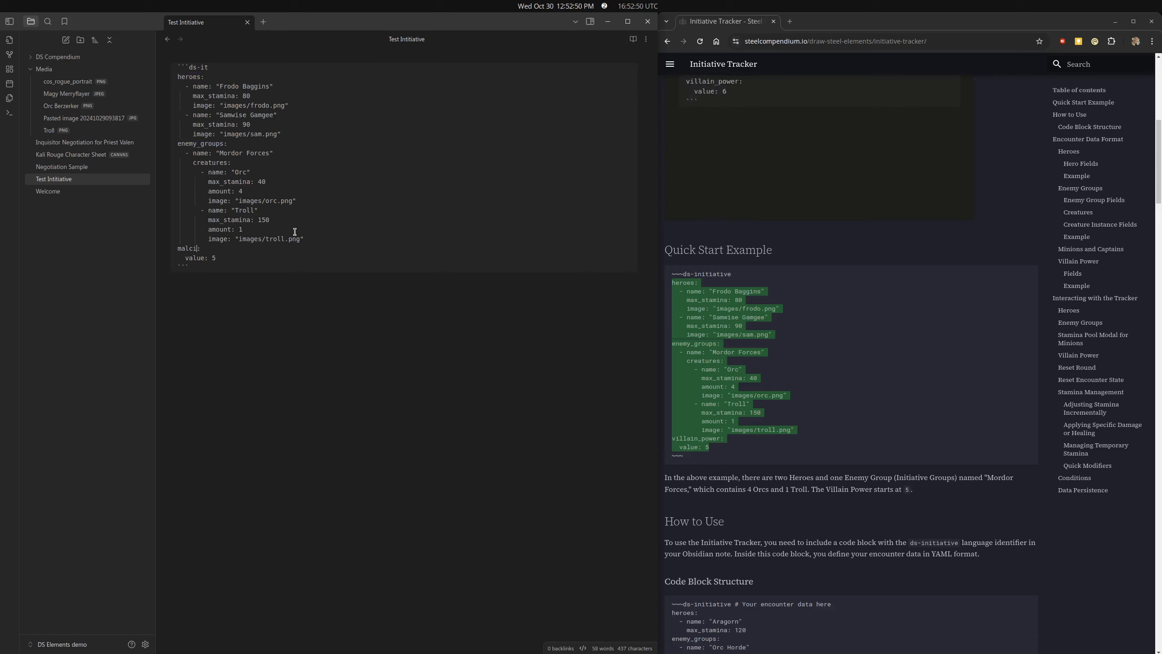
key(BackSpace)
key(BackSpace)
text(ice)
Step: Check the tracker's Malice counter in reading view and go back to editing the source
click(645, 40)
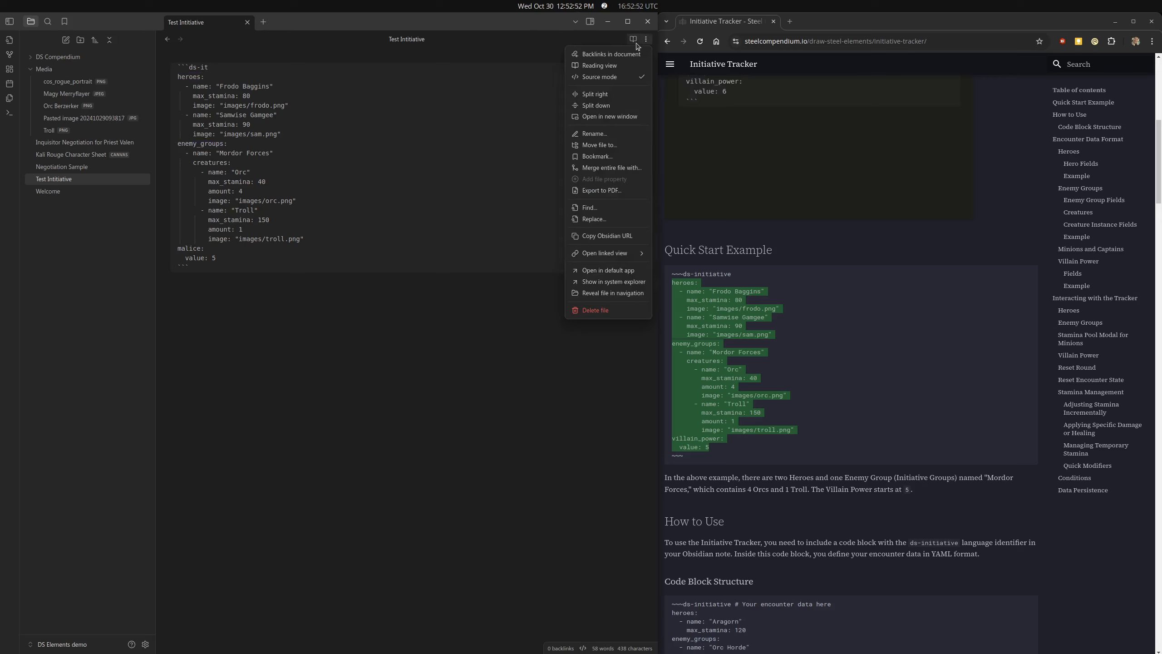
click(633, 40)
click(634, 39)
click(634, 39)
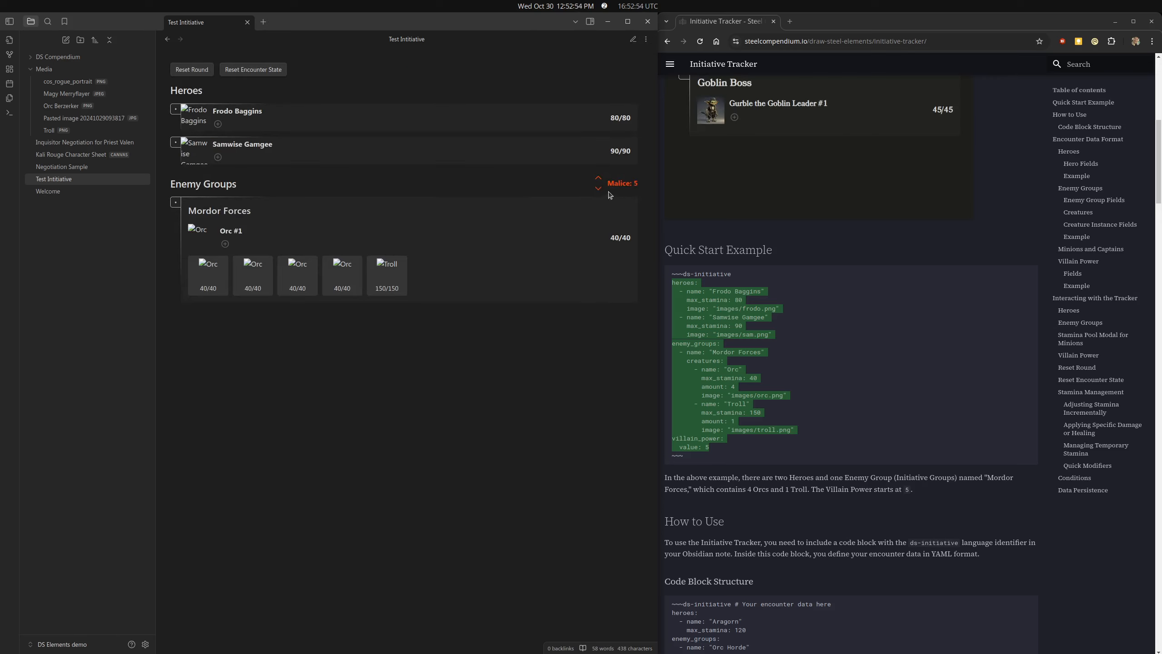
click(634, 40)
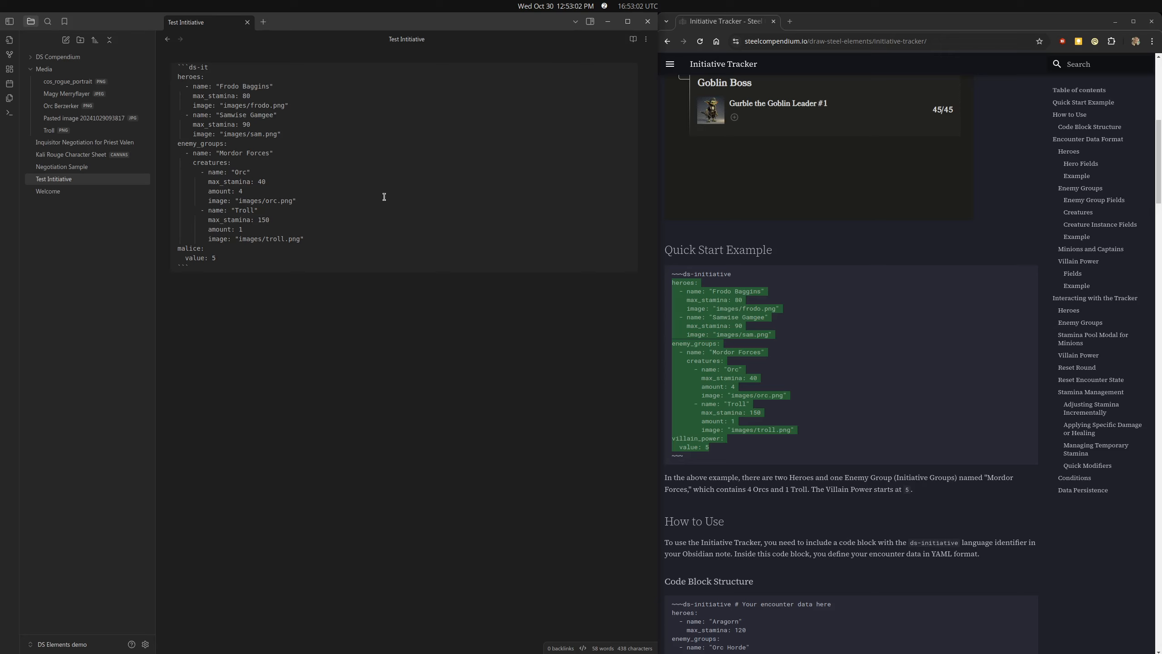
Step: Go through the Frodo Baggins entry under heroes, highlighting its name and max_stamina lines
click(184, 75)
key(shift+Down)
key(shift+Down)
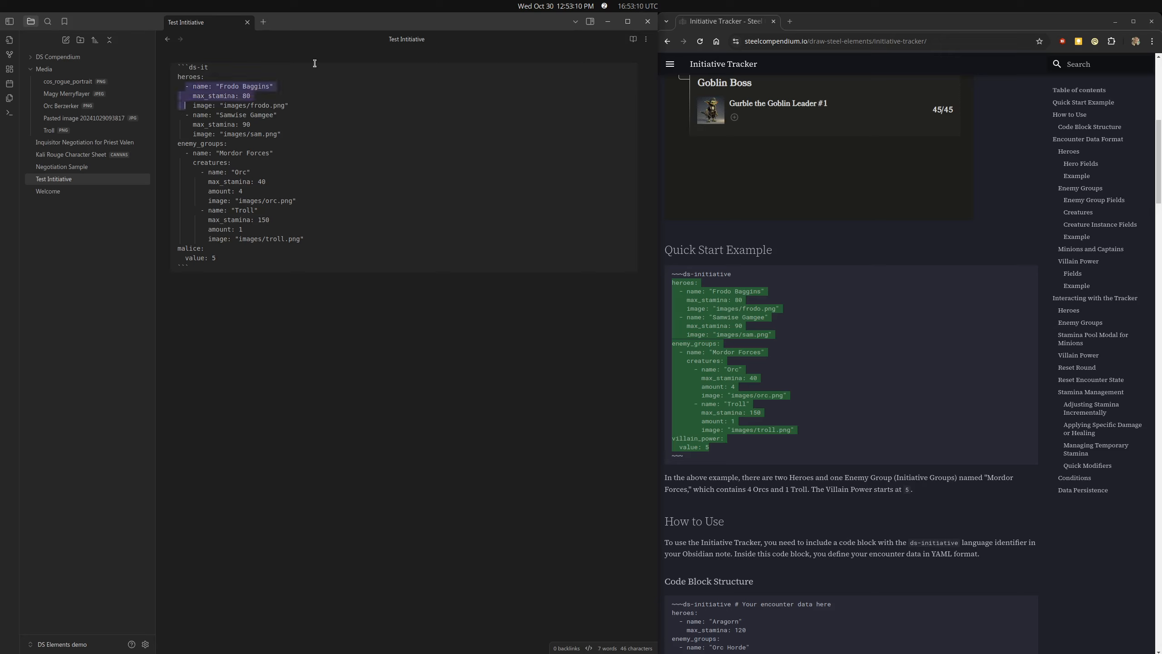
key(Down)
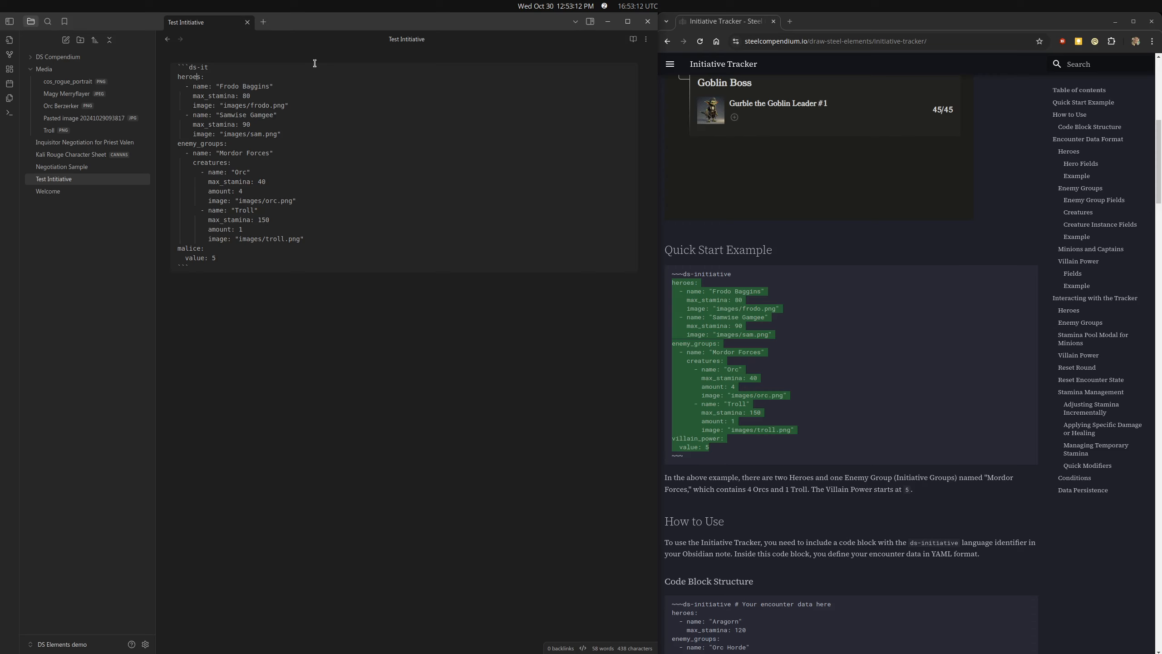
click(269, 93)
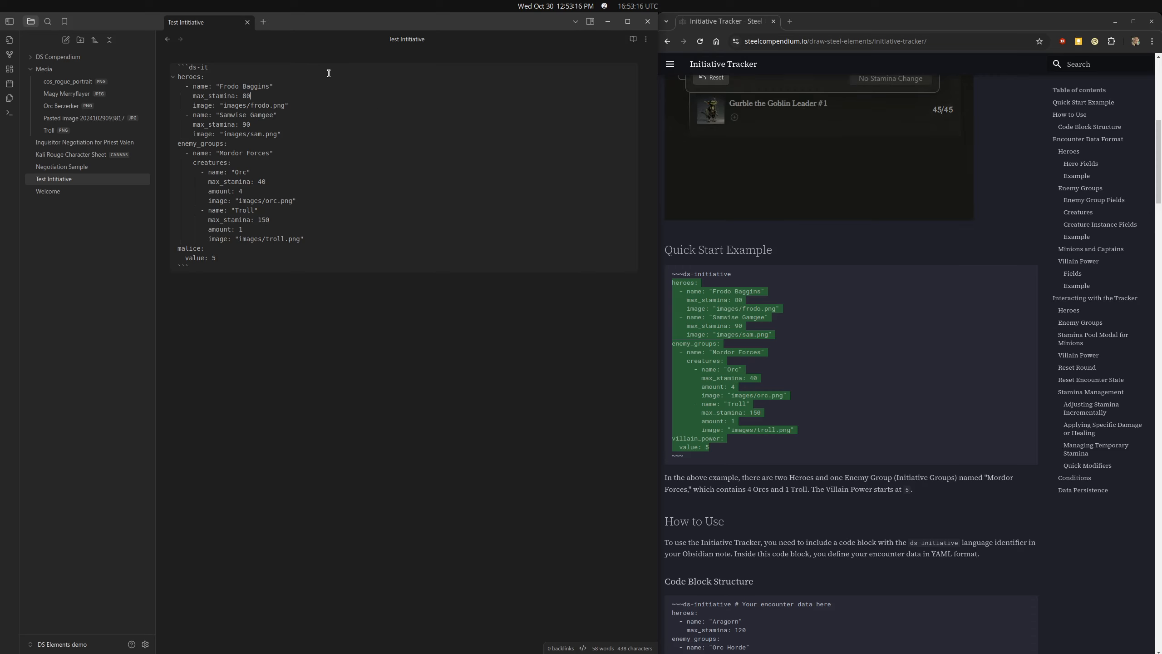
Step: Replace the image path of the Frodo Baggins hero with an embed link to cos_rogue_portrait.png from the Media folder
click(236, 102)
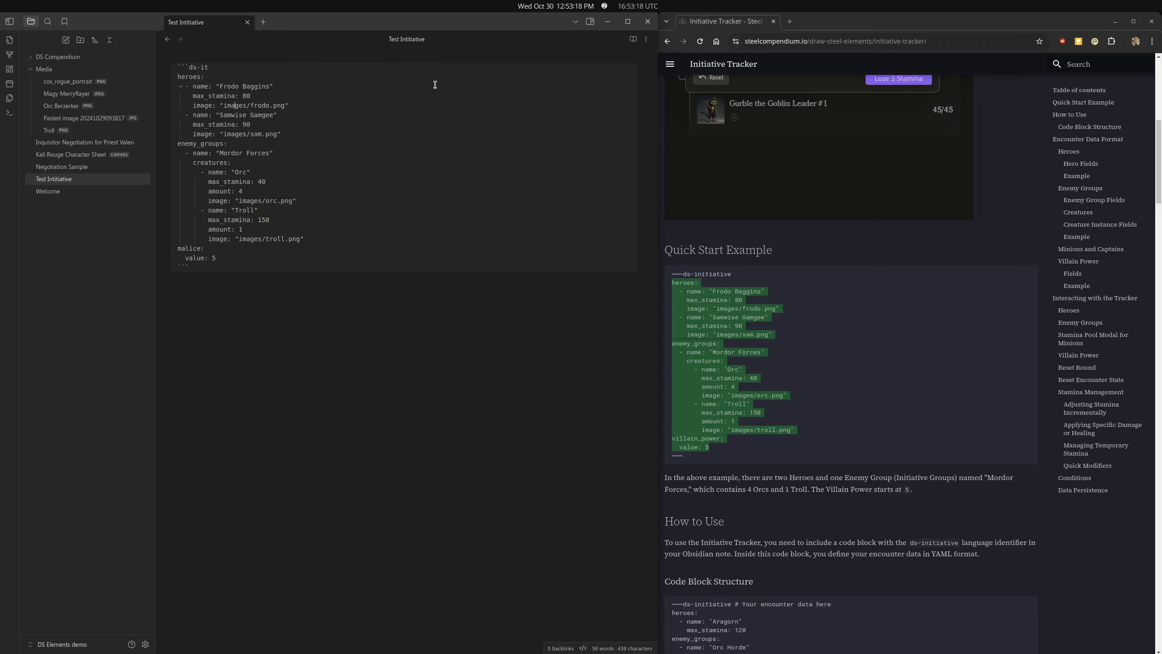
key(shift+End)
key(shift+Left)
key(shift+Left)
key(shift+Right)
key(BackSpace)
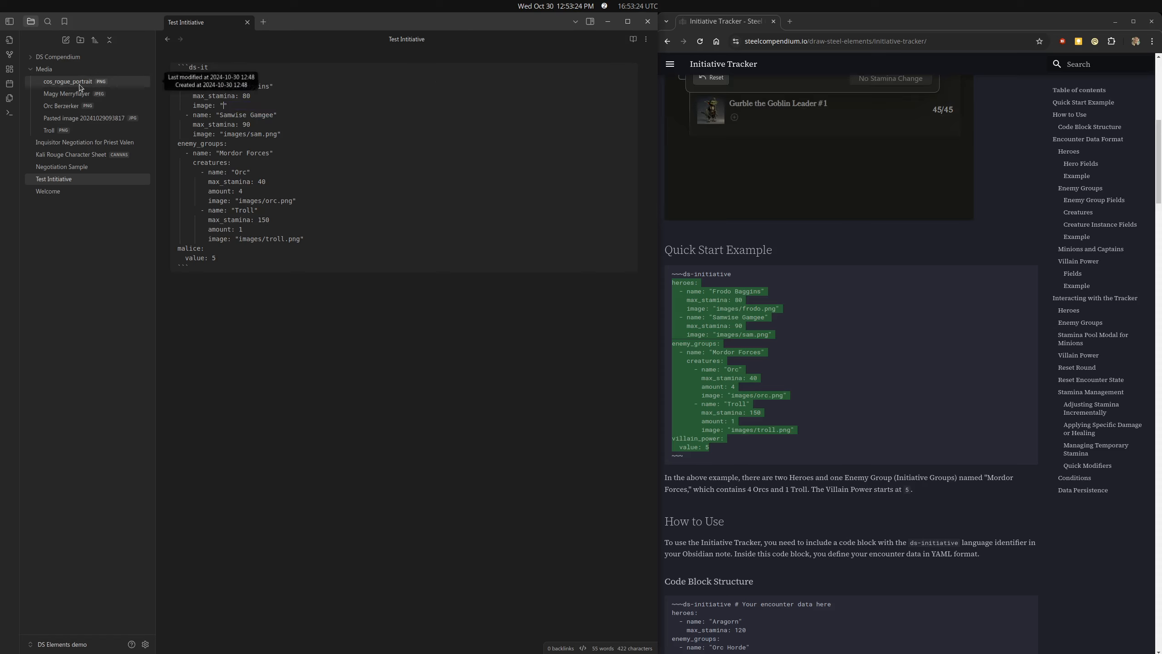
drag(73, 86, 224, 106)
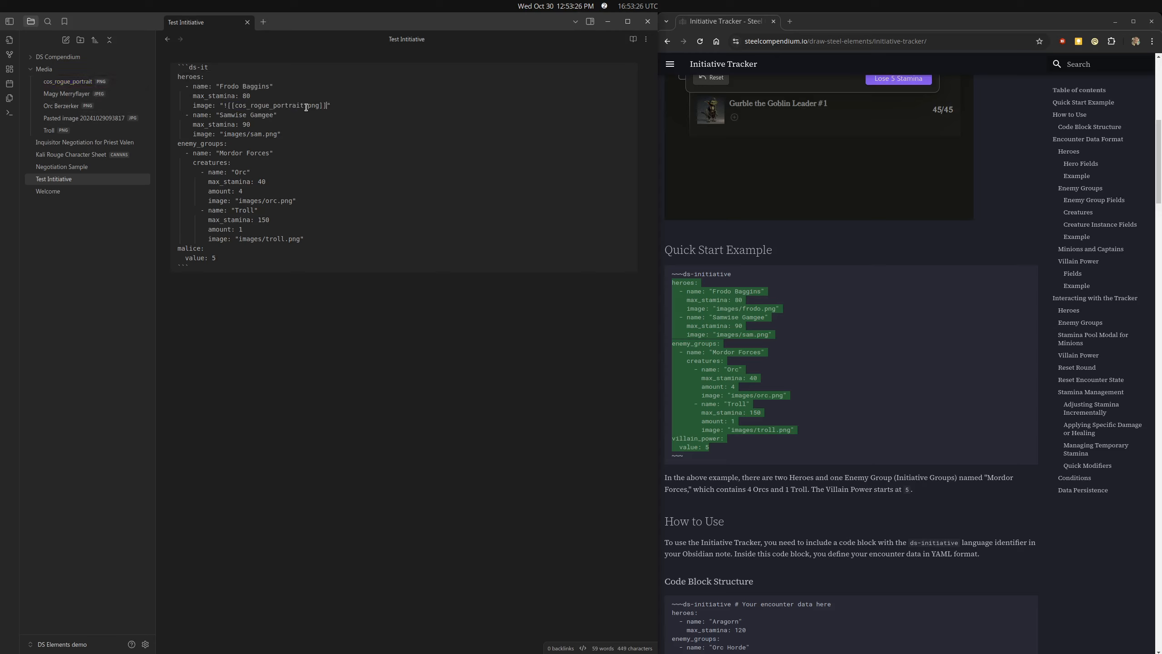
click(359, 96)
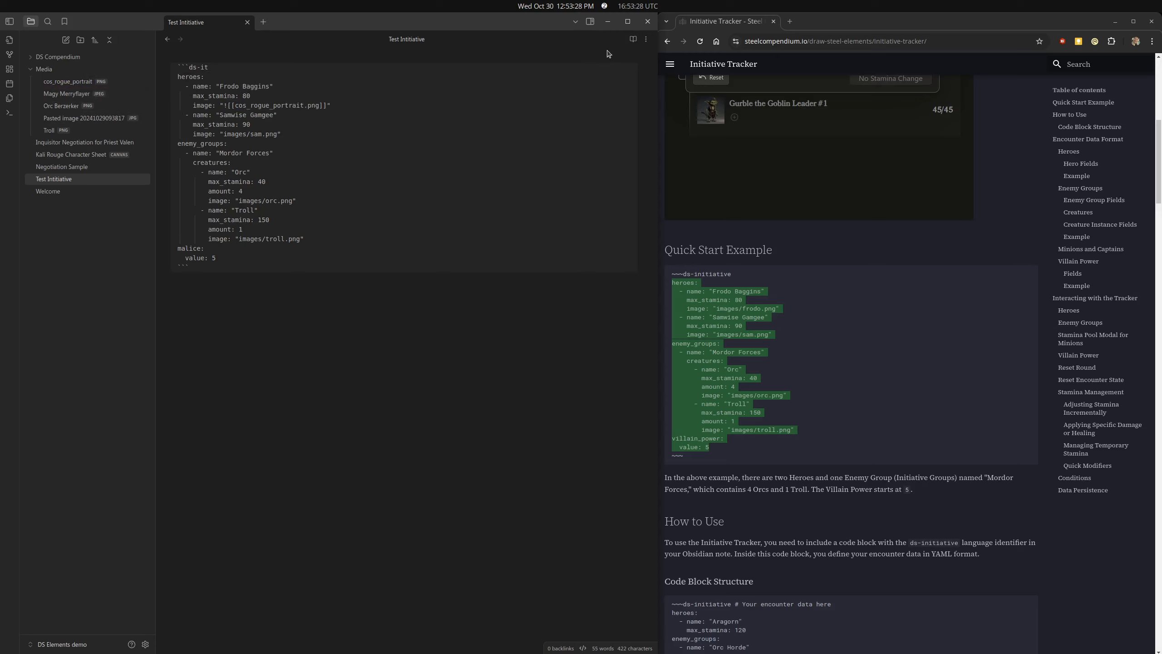
Step: Preview the hero portrait in reading view, return to the source and highlight the quoted cos_rogue_portrait.png link
click(634, 41)
click(634, 41)
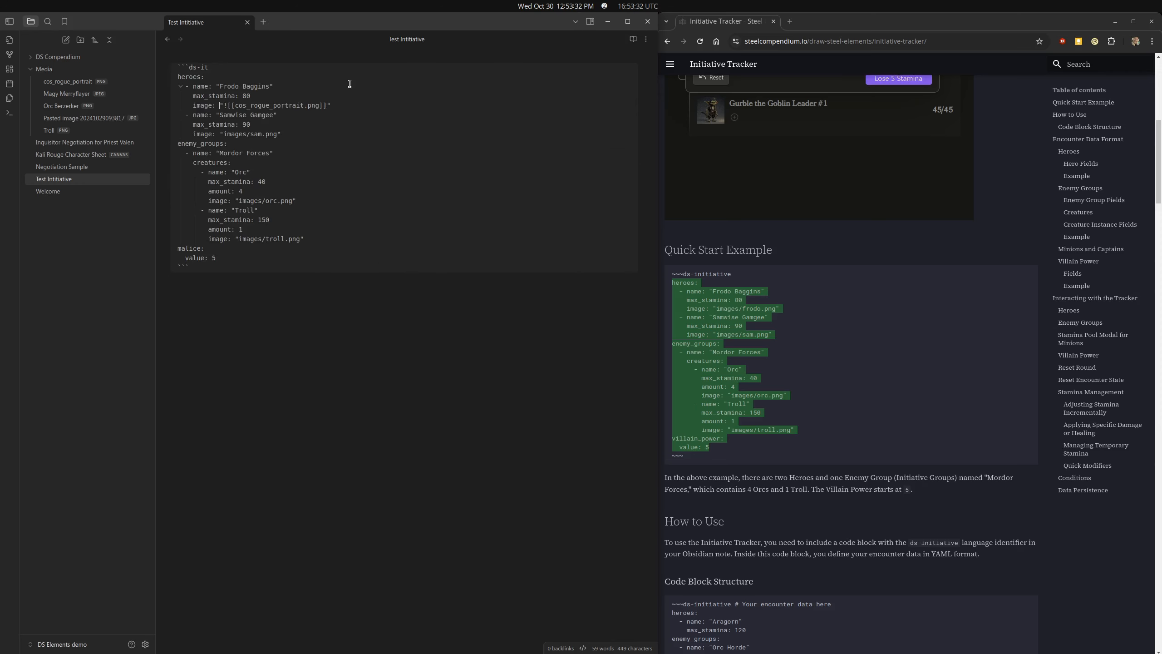
key(shift+End)
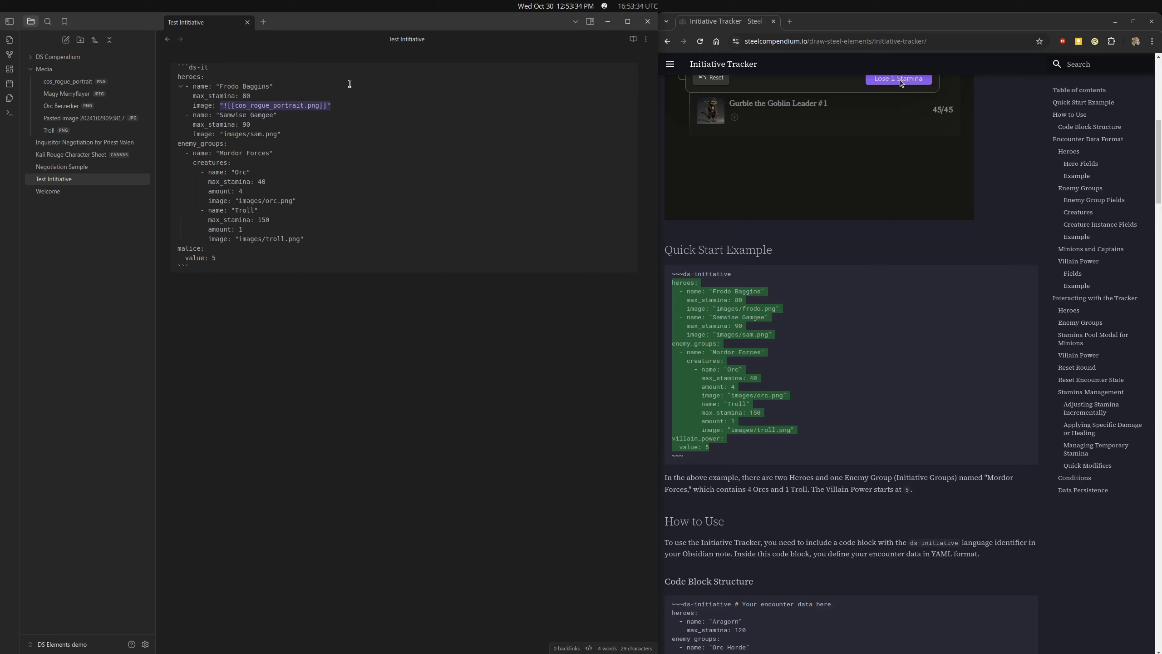
Step: Try the Frodo Baggins image link without its surrounding quotes, preview it in reading view, and undo the quote removal
key(Left)
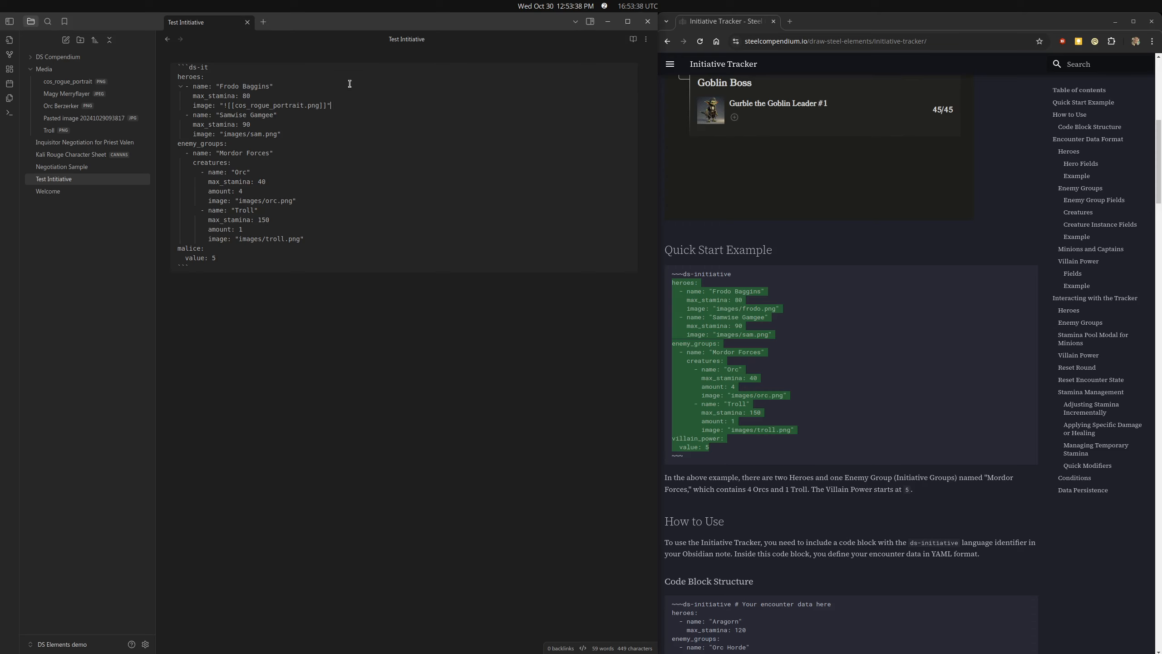
key(BackSpace)
key(ctrl+Left)
key(ctrl+Left)
key(Delete)
click(633, 40)
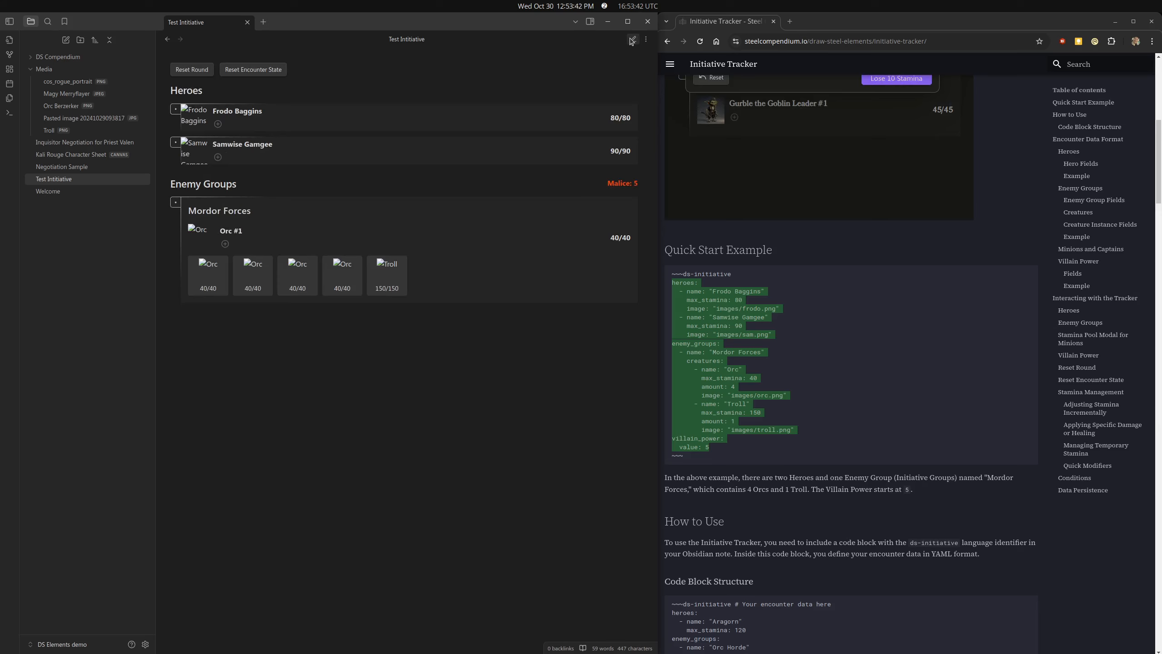
click(633, 40)
click(322, 107)
key(ctrl+z)
key(ctrl+z)
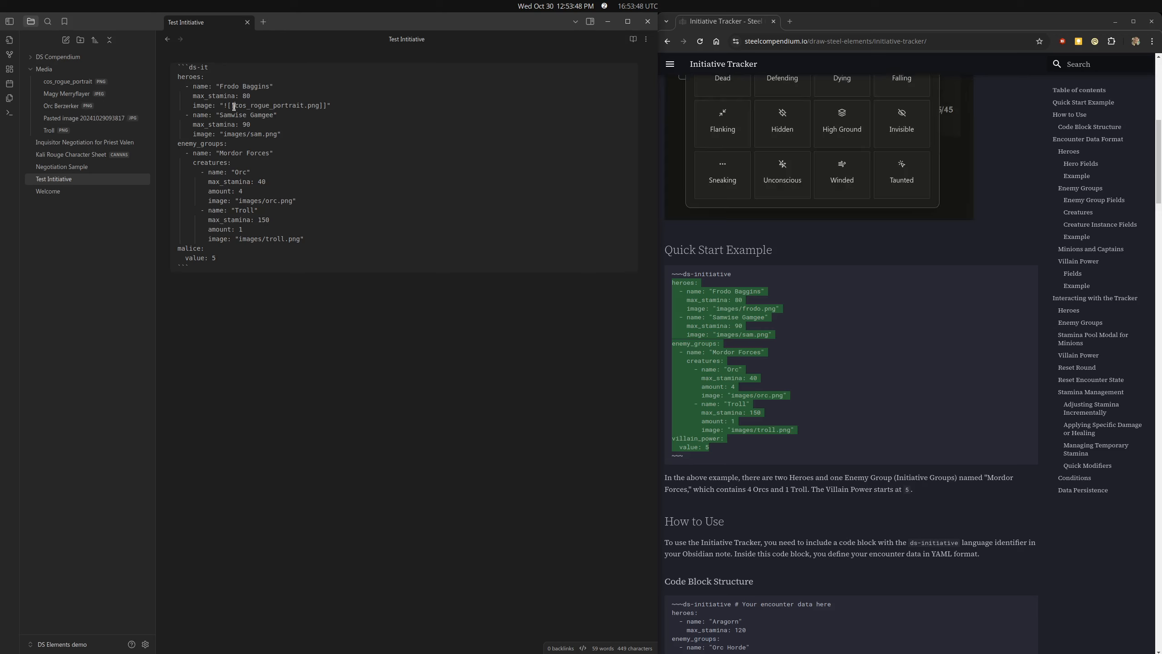
Step: Replace the Samwise Gamgee hero's image path with an embed link to Magy Merryflayer.jpeg and rename the hero Magy
drag(228, 133, 278, 133)
key(BackSpace)
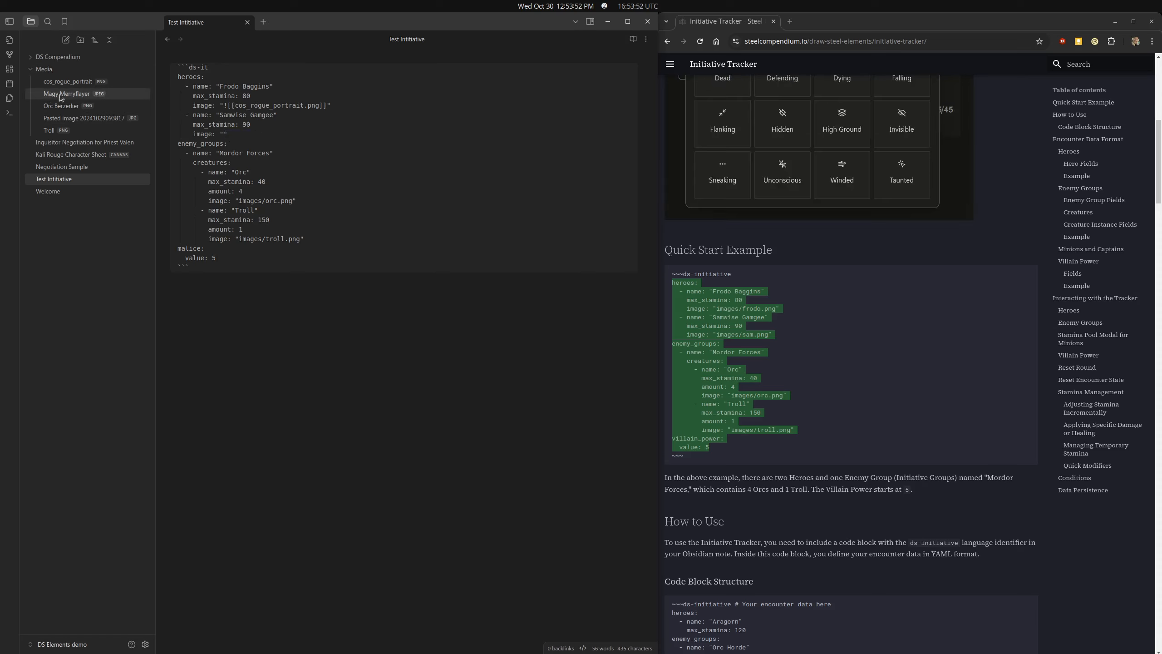
drag(60, 95, 273, 115)
click(236, 124)
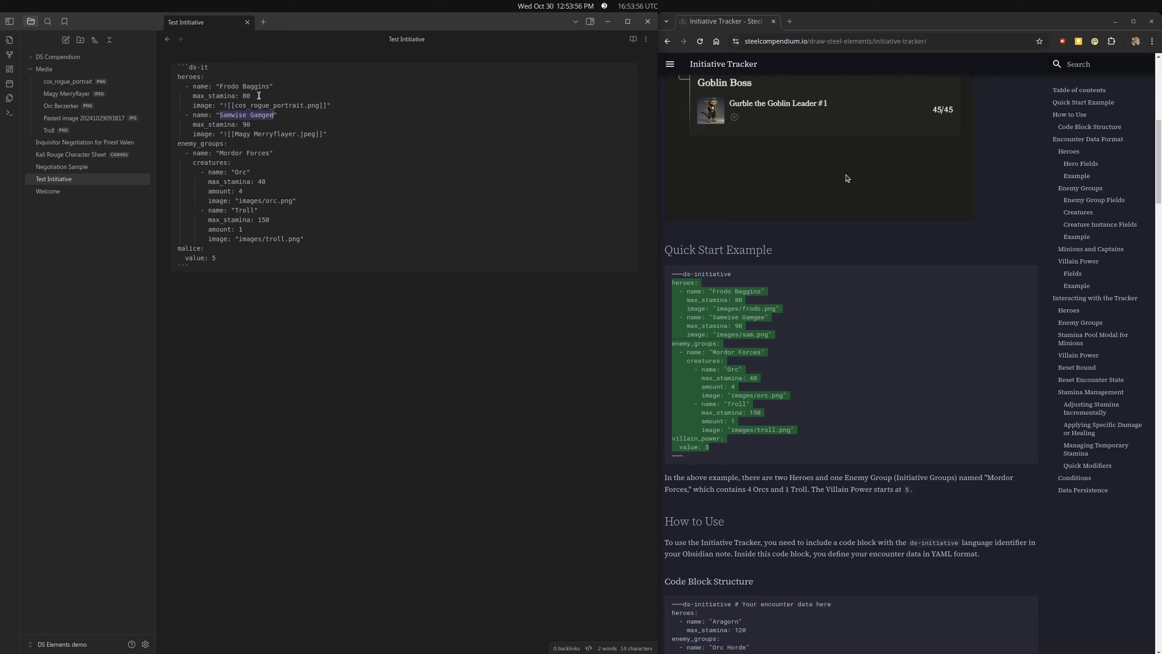
text(Magy)
Step: Rename the Frodo Baggins hero to Xentis and check both heroes in reading view before returning to the source
drag(219, 86, 273, 87)
text(Xetnuis)
key(BackSpace)
key(BackSpace)
key(BackSpace)
key(BackSpace)
key(BackSpace)
text(nt)
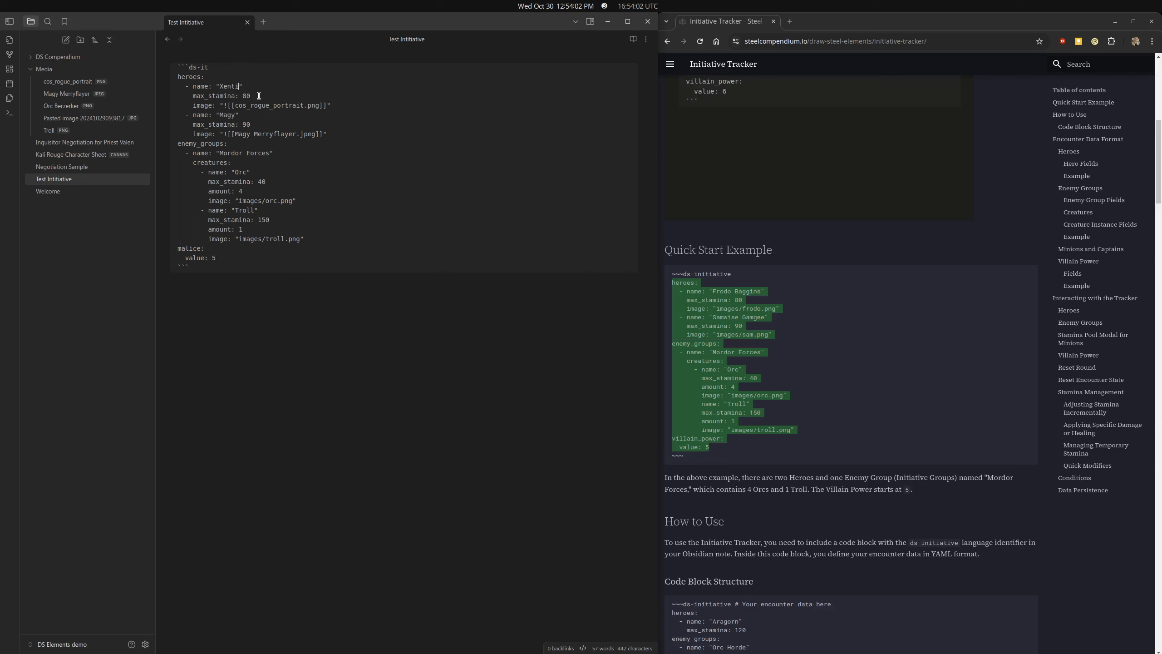
text(is)
key(ctrl+e)
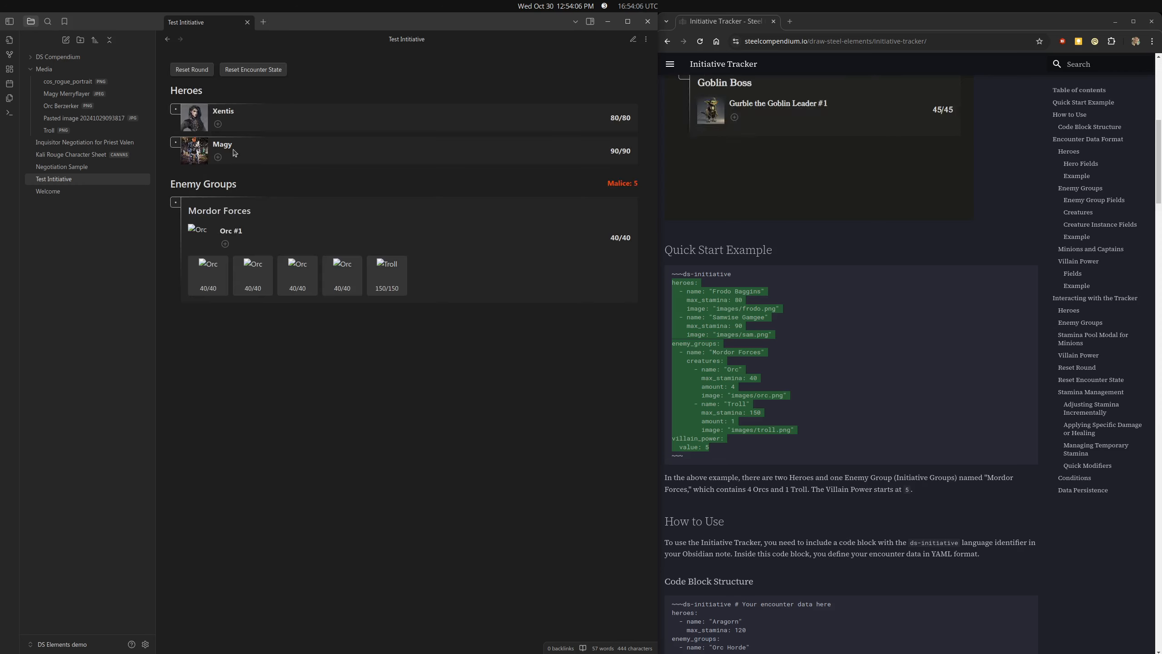
key(ctrl+e)
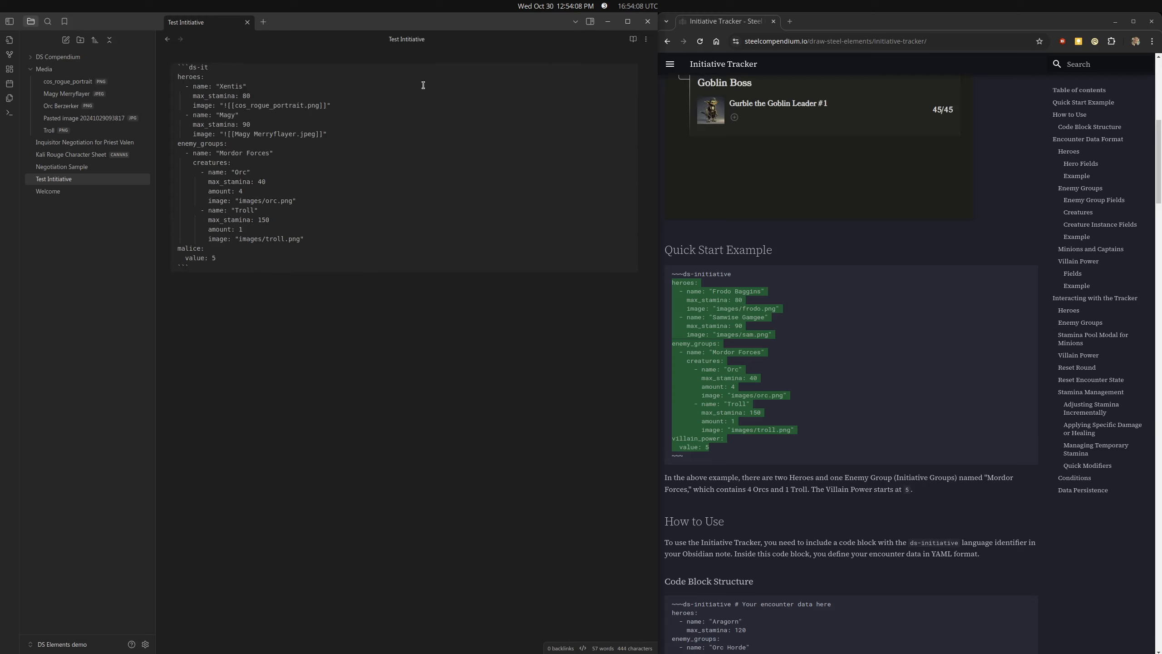
Step: Set max_stamina to 30 for Xentis and 35 for Magy
key(BackSpace)
key(BackSpace)
text(30)
key(Down)
key(Down)
key(Down)
key(Left)
key(BackSpace)
text(35)
Step: Compare the tracker's reading view with the source, highlighting the Mordor Forces entry under enemy_groups
click(633, 39)
click(633, 39)
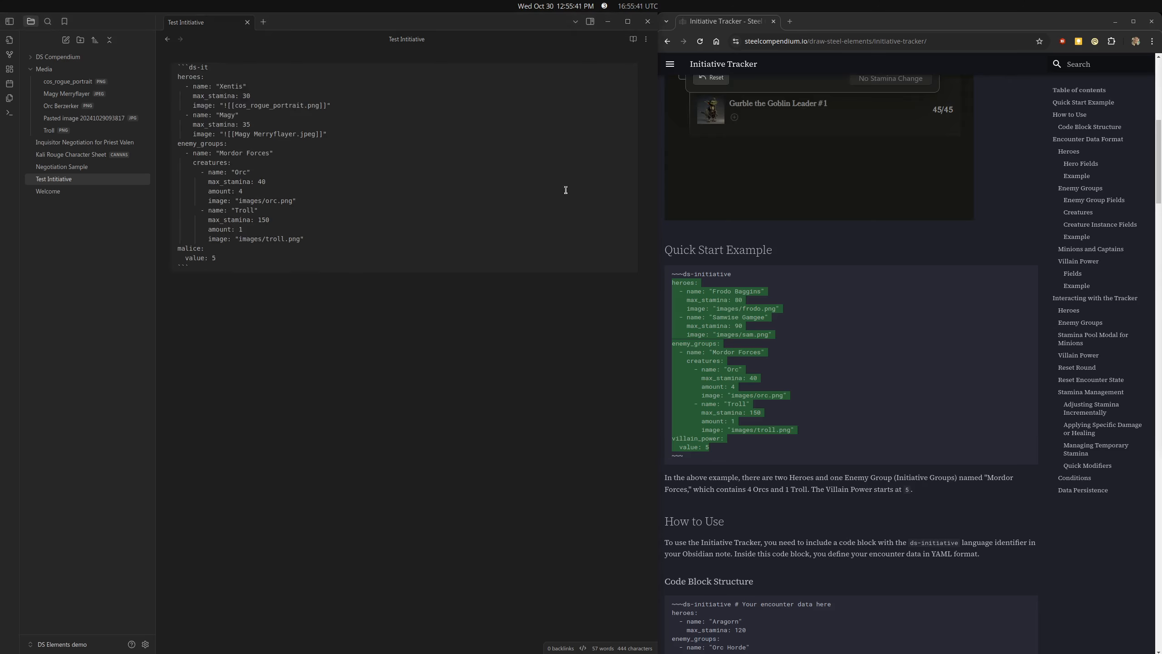
click(633, 39)
click(633, 39)
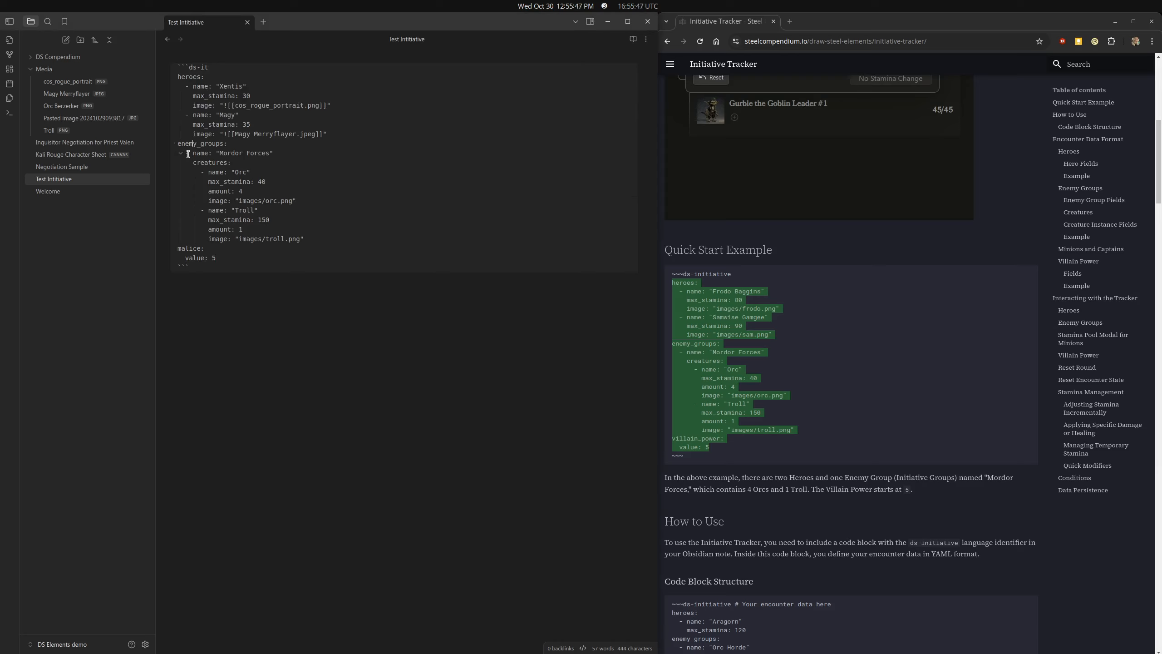
drag(178, 154, 199, 163)
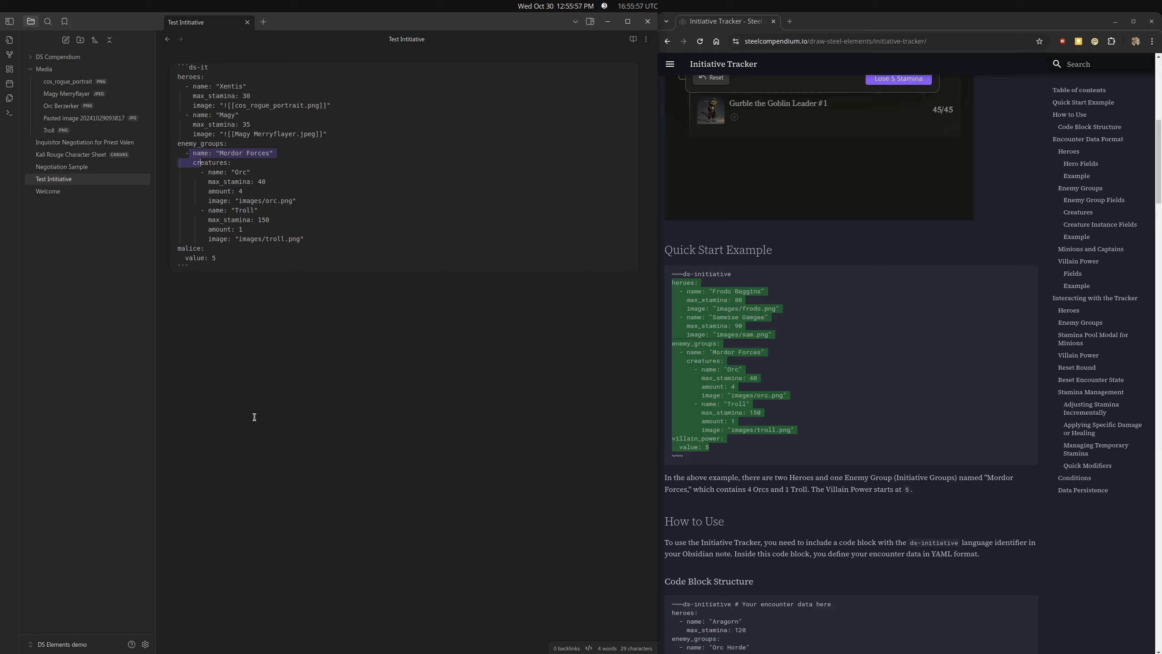
click(227, 153)
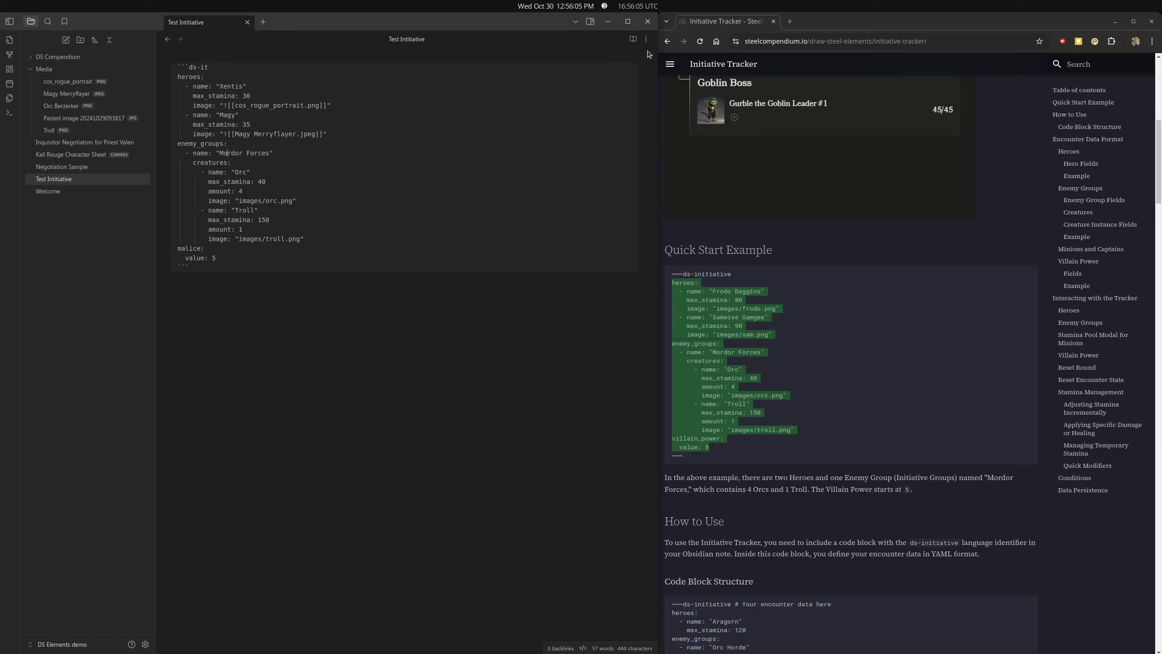
click(633, 39)
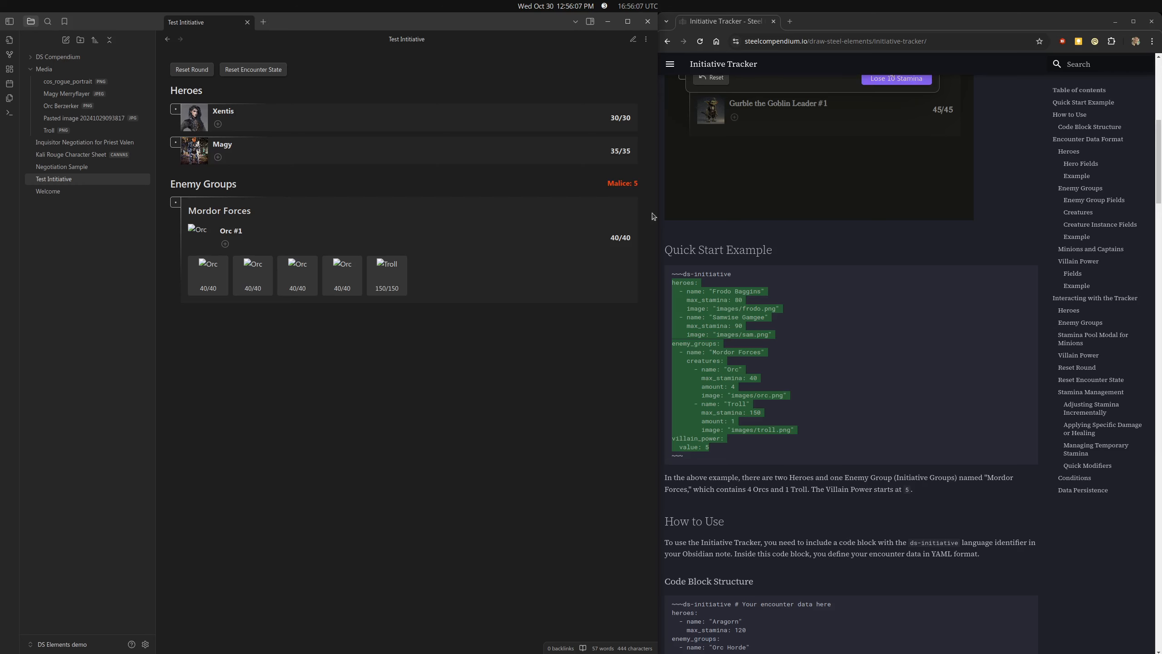
click(633, 39)
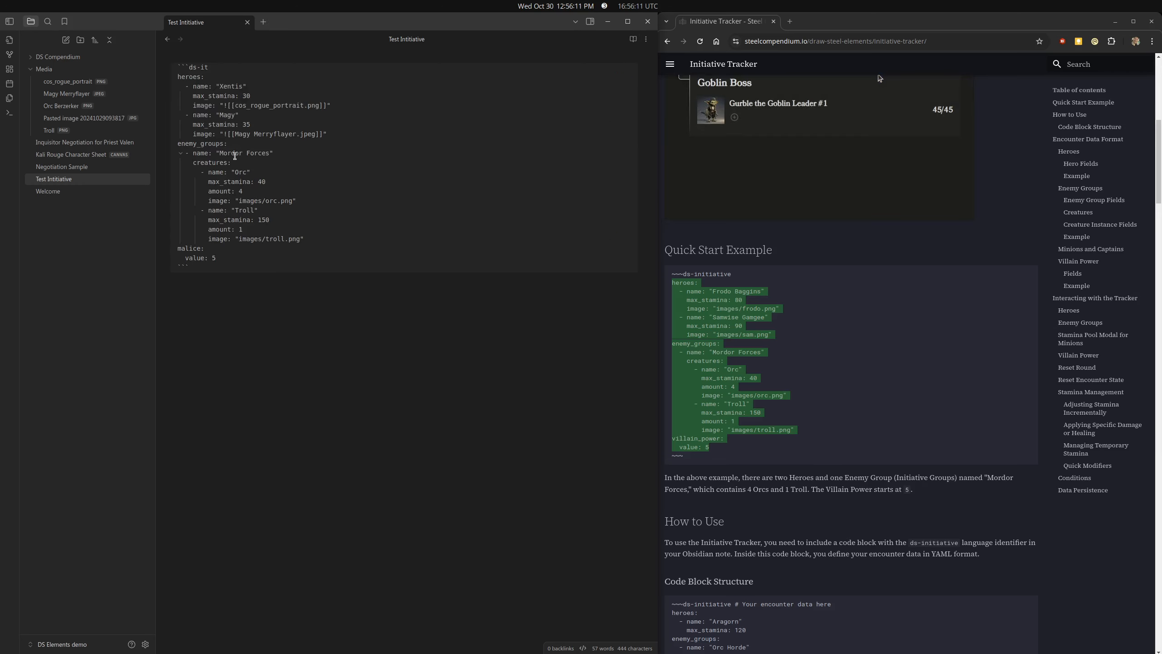
Step: Rename the Mordor Forces enemy group to Frontliners
key(ctrl+shift+Right)
key(ctrl+shift+Right)
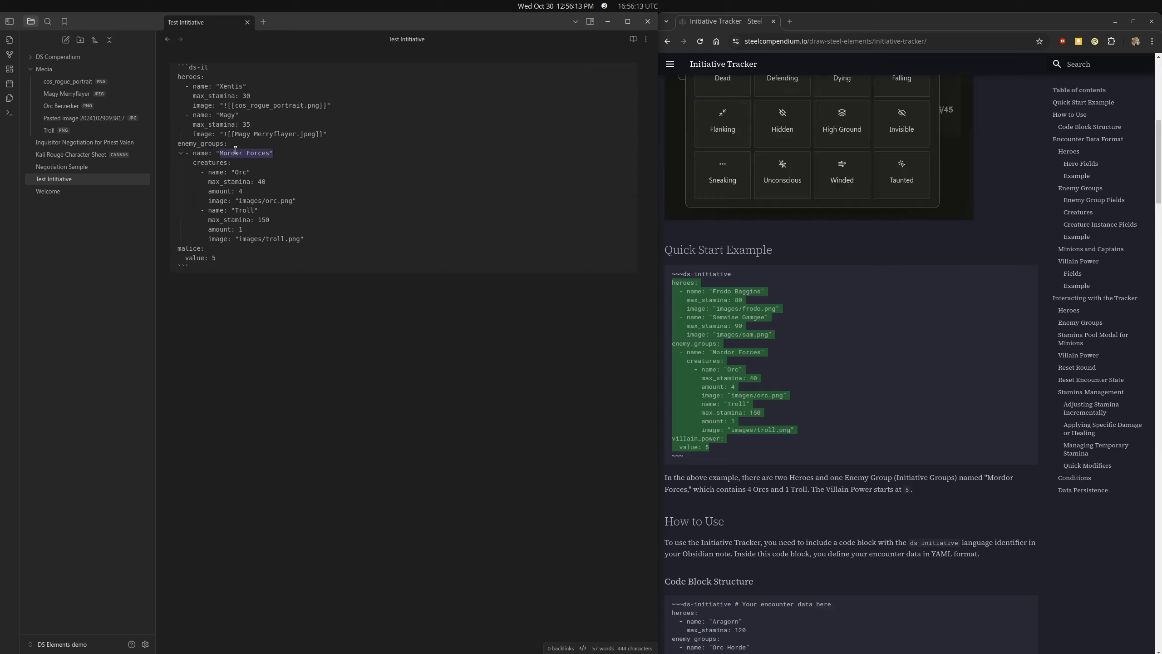
key(BackSpace)
text(Frontliner)
click(239, 163)
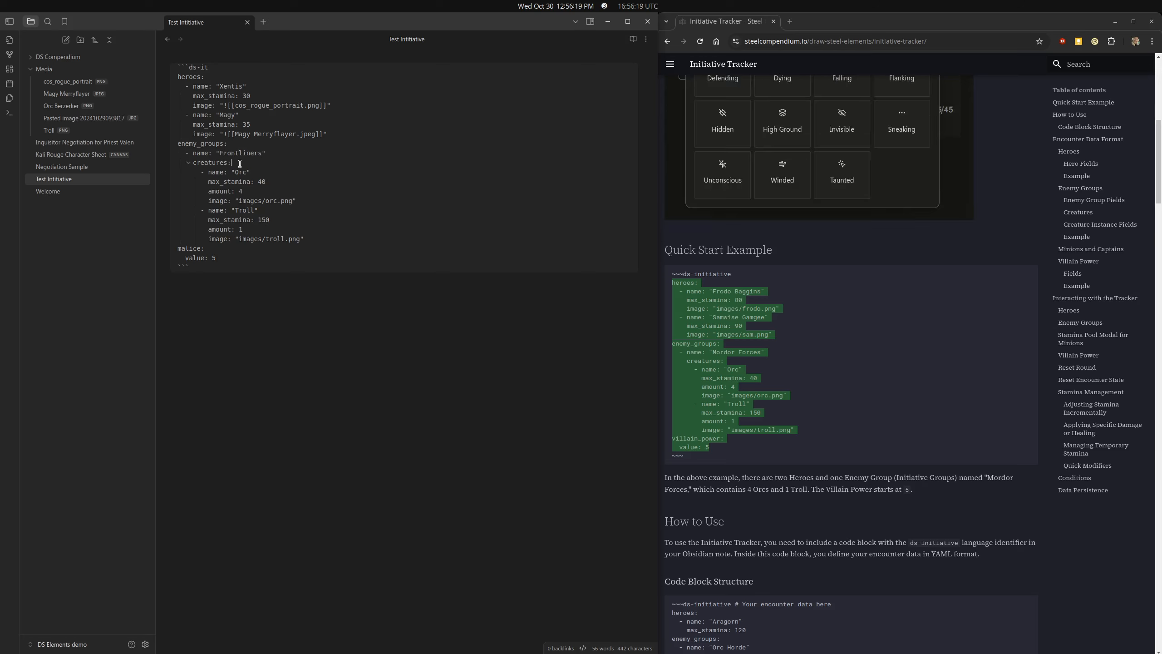
Step: Go through the Frontliners group's name line in the source, highlighting its value
key(Left)
key(Left)
key(Left)
key(Left)
key(Left)
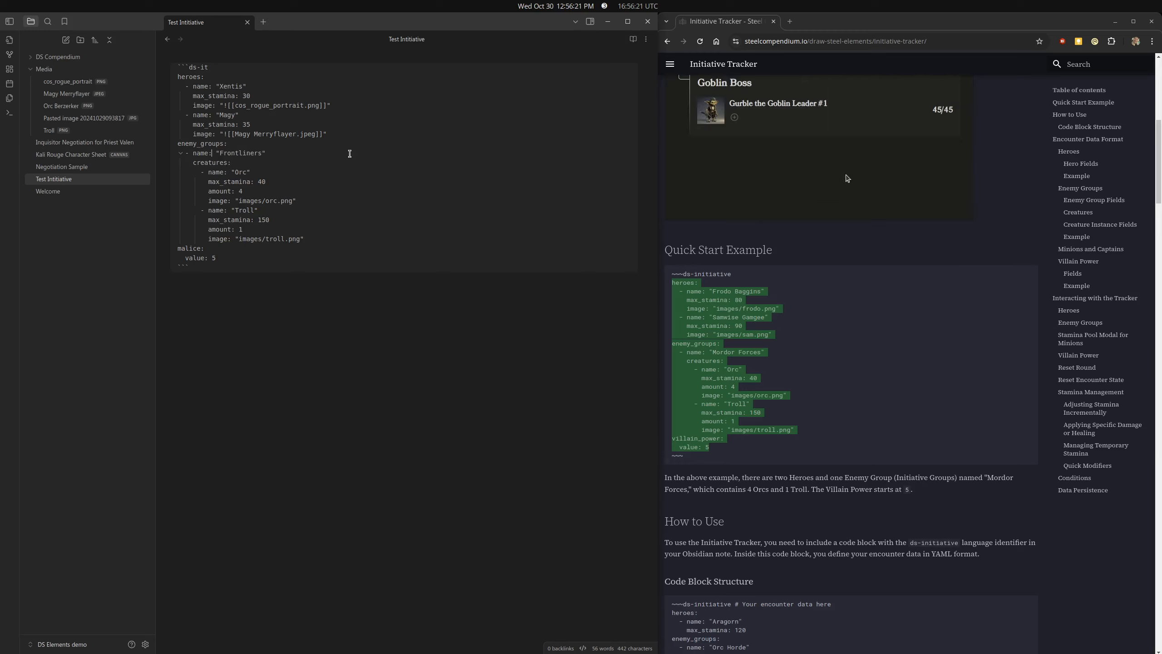
key(ctrl+shift+Right)
key(End)
key(End)
key(ctrl+shift+Left)
key(ctrl+shift+Left)
key(ctrl+shift+Left)
Step: Go through the Orc and Troll entries under creatures, highlighting their name, max_stamina, amount and image lines
key(Left)
key(Up)
key(Up)
key(Left)
key(Left)
key(shift+Down)
key(shift+Down)
key(shift+End)
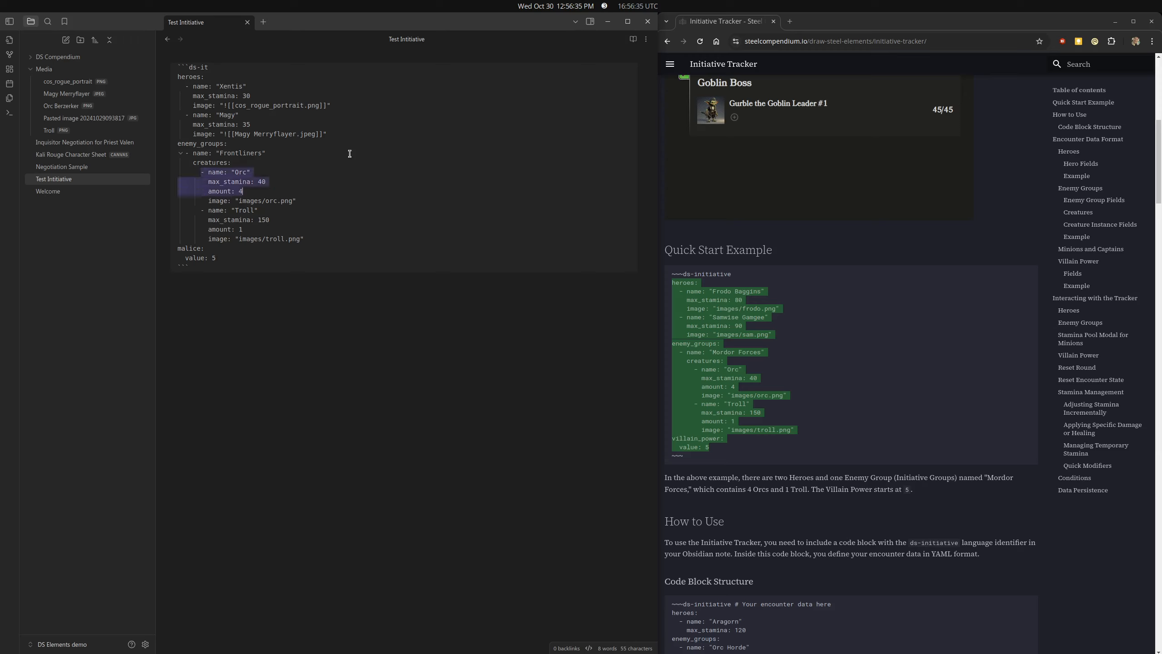
key(shift+Down)
key(shift+End)
key(Left)
key(Left)
key(Down)
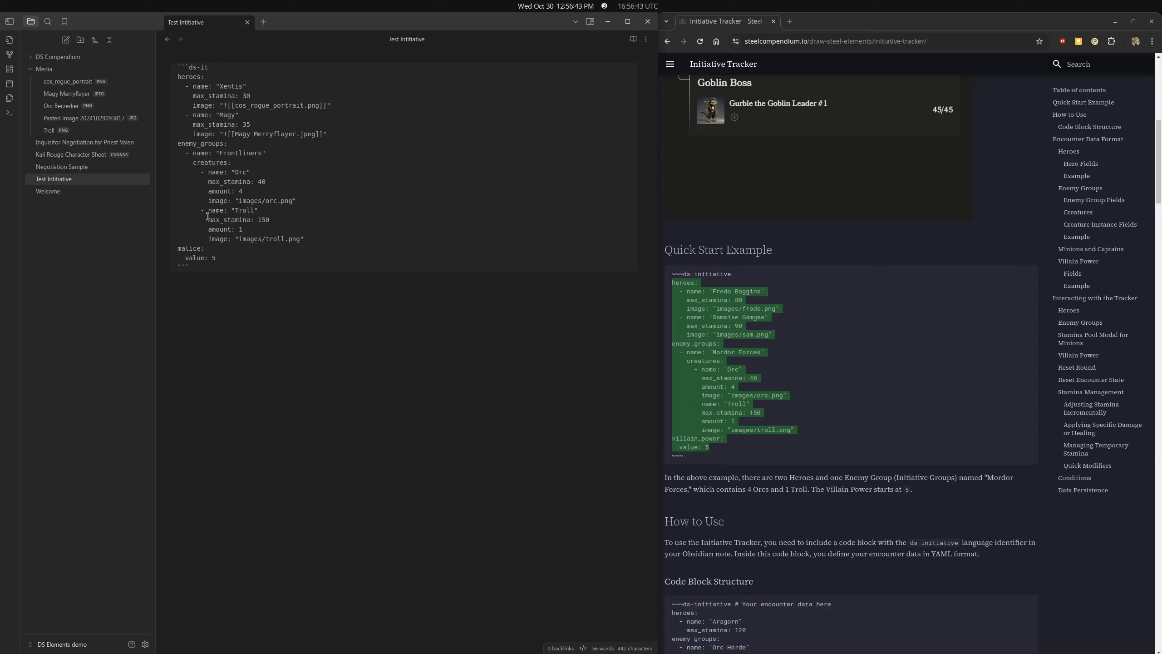
drag(209, 210, 308, 238)
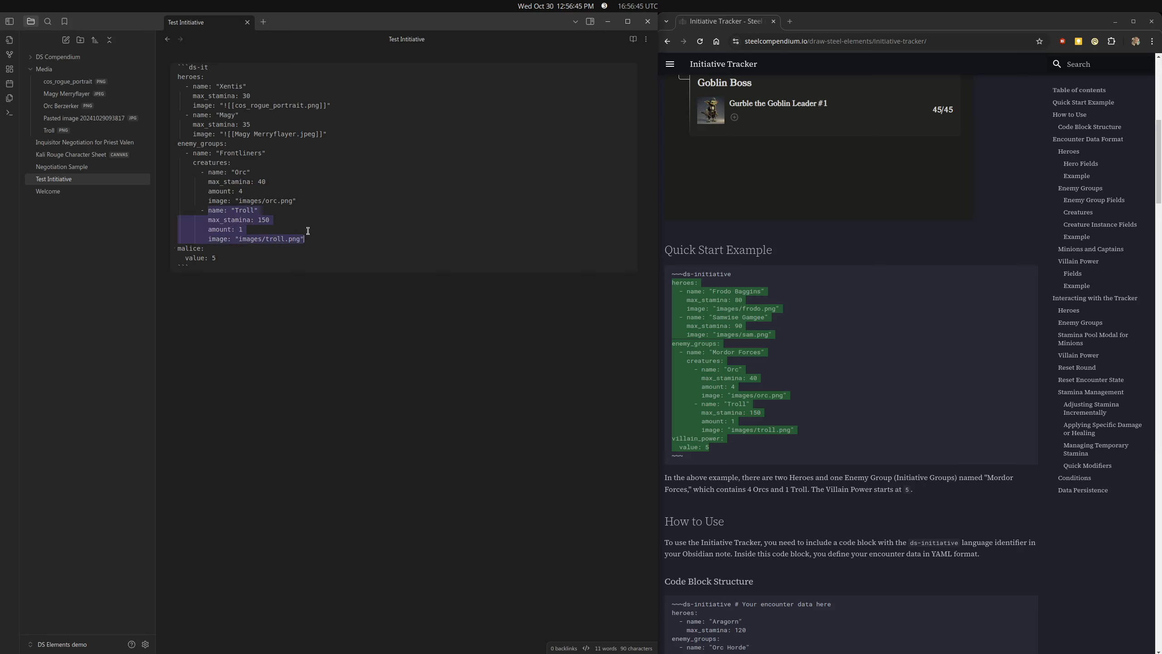
click(244, 229)
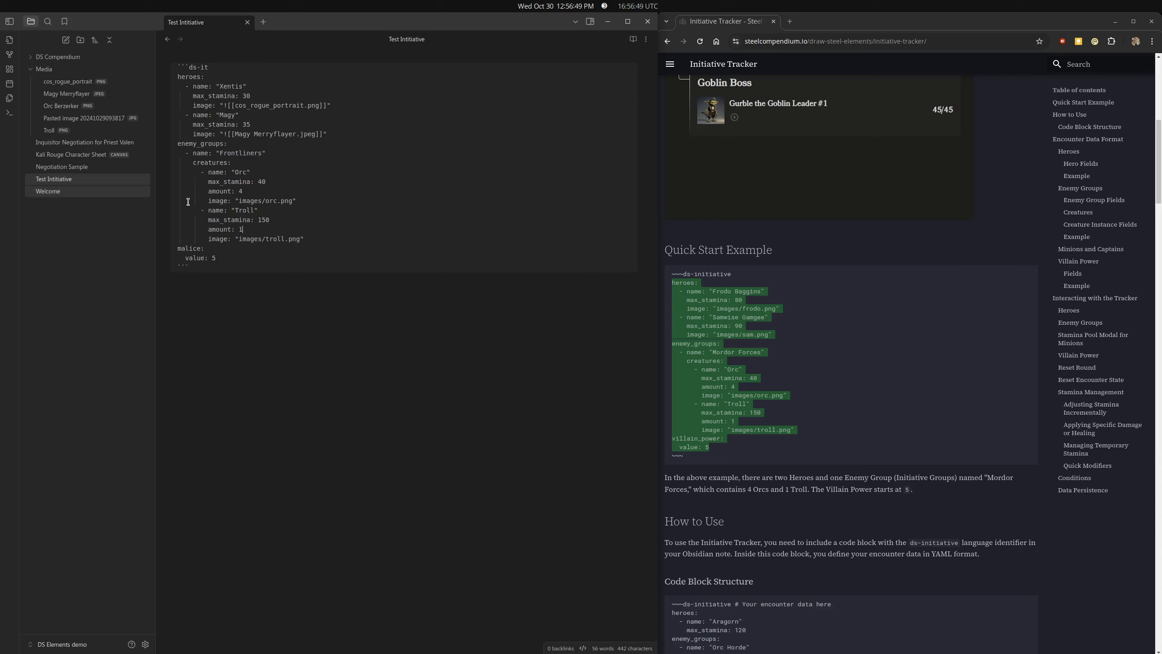
Step: Replace the Orc creature's image path with an embed link to Orc Berzerker.png from the Media folder
key(Right)
key(shift+End)
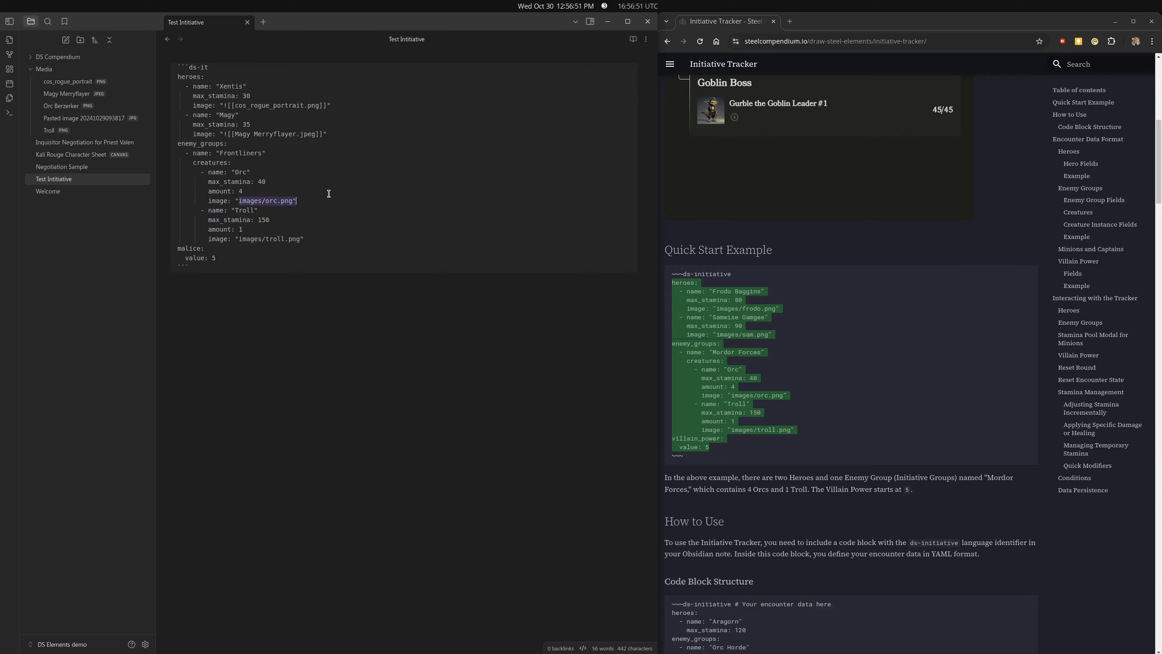
key(shift+Left)
key(BackSpace)
drag(52, 110, 238, 201)
click(332, 181)
Step: Replace the Troll creature's image path with an embed link to Troll.png from the Media folder
drag(238, 239, 298, 243)
key(BackSpace)
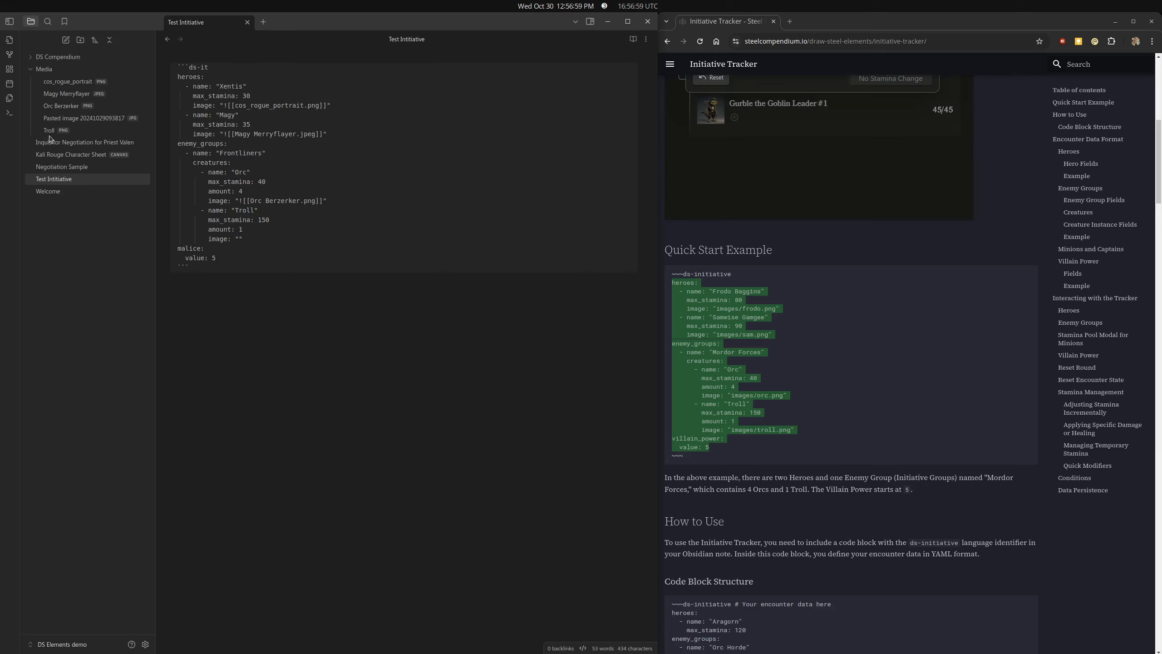
drag(49, 131, 239, 238)
Step: In reading view, switch the displayed Frontliners creature among the four Orcs and the Troll, ending on the fourth Orc
click(633, 40)
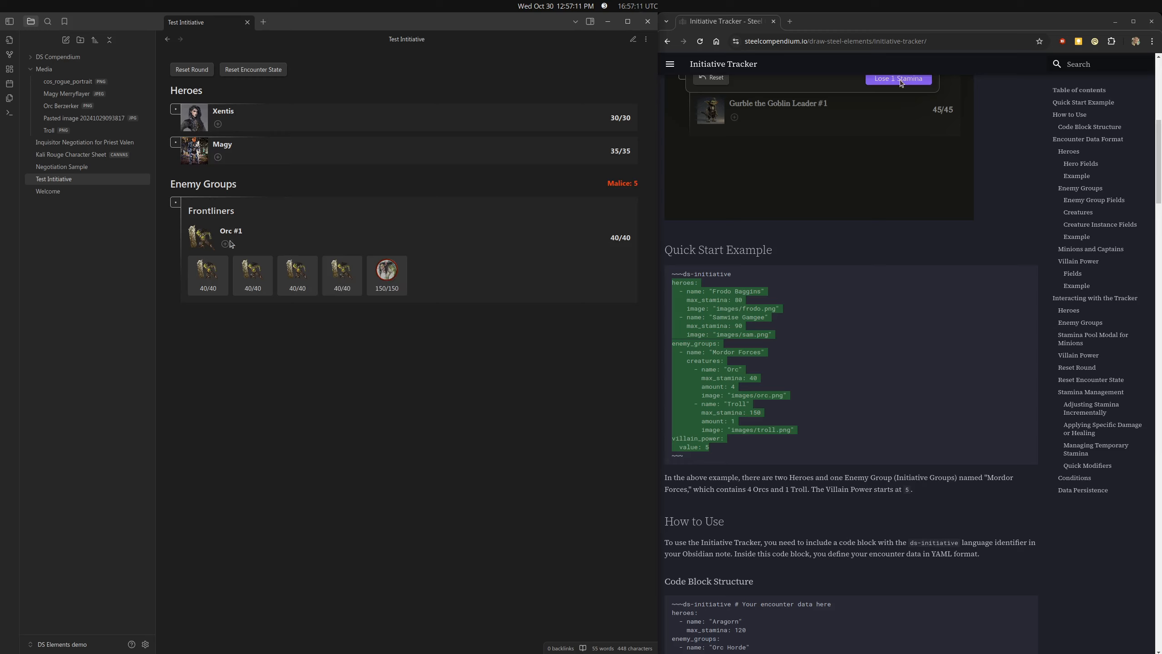
click(219, 273)
click(391, 277)
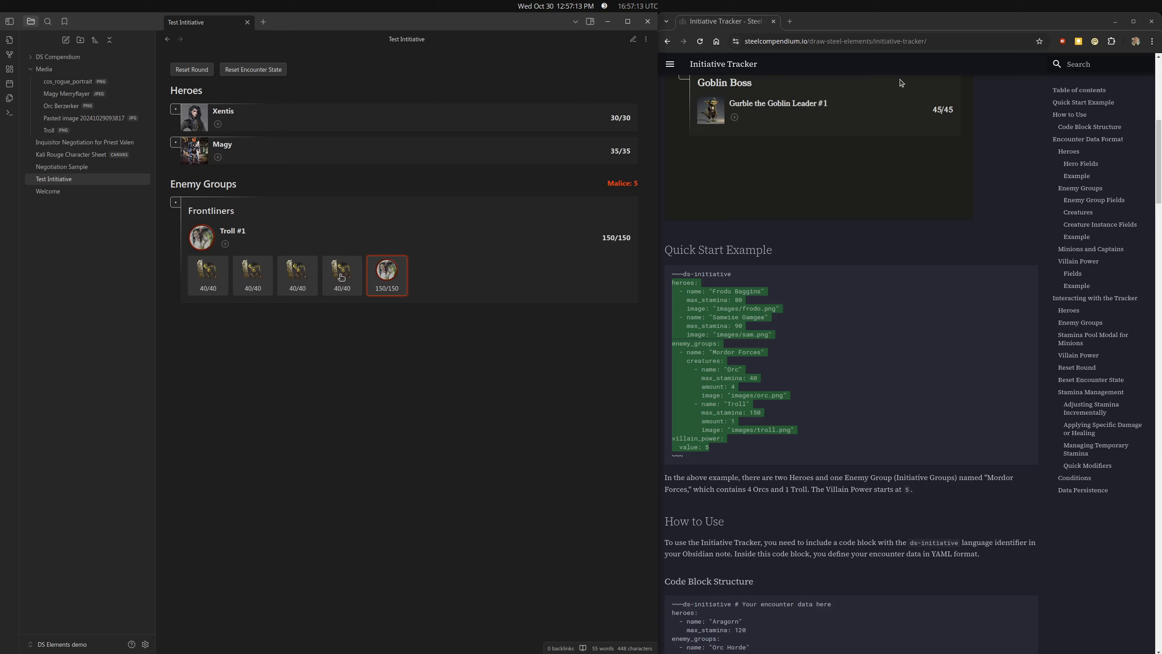
click(343, 277)
click(208, 275)
click(254, 276)
click(297, 276)
click(343, 276)
click(386, 276)
click(343, 276)
click(256, 276)
click(210, 275)
click(297, 276)
click(391, 277)
click(343, 276)
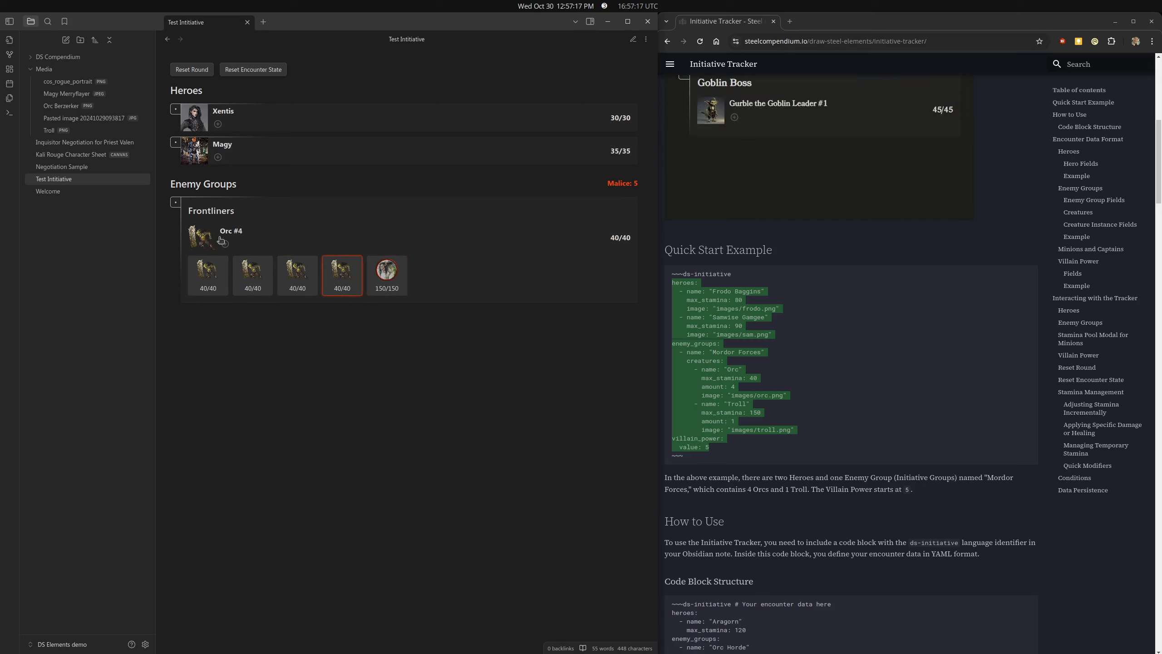
Step: Copy the Mordor Forces group from the documentation's Quick Start Example and paste it as plain text directly under enemy_groups in the note's source
click(633, 39)
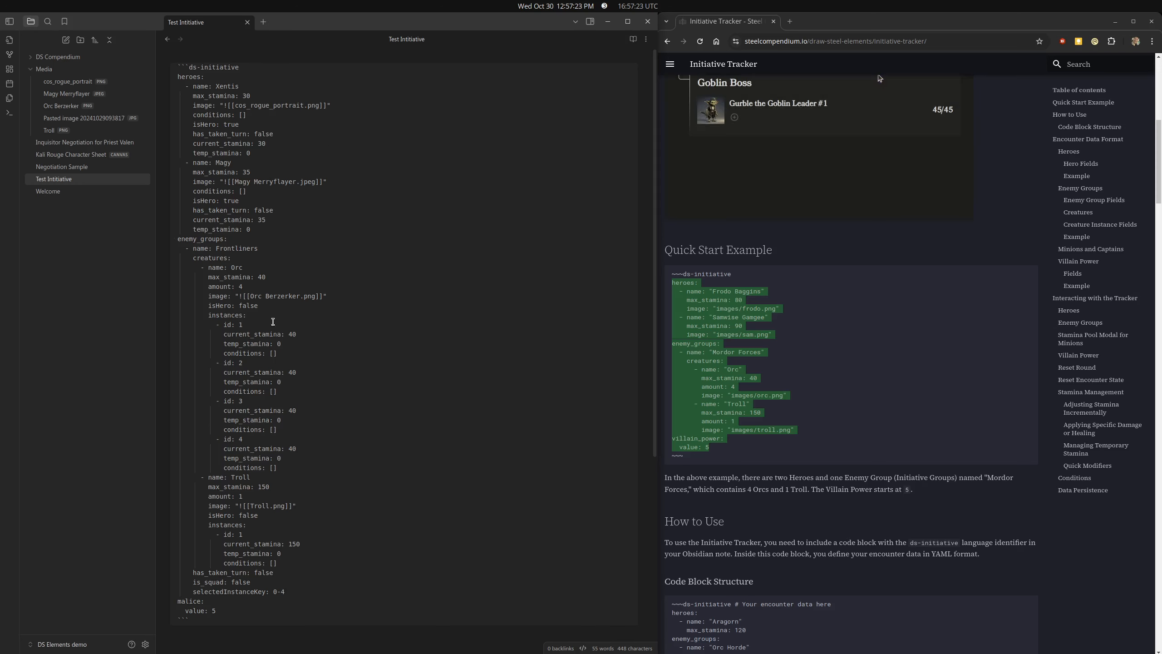
scroll(329, 289, down, 4)
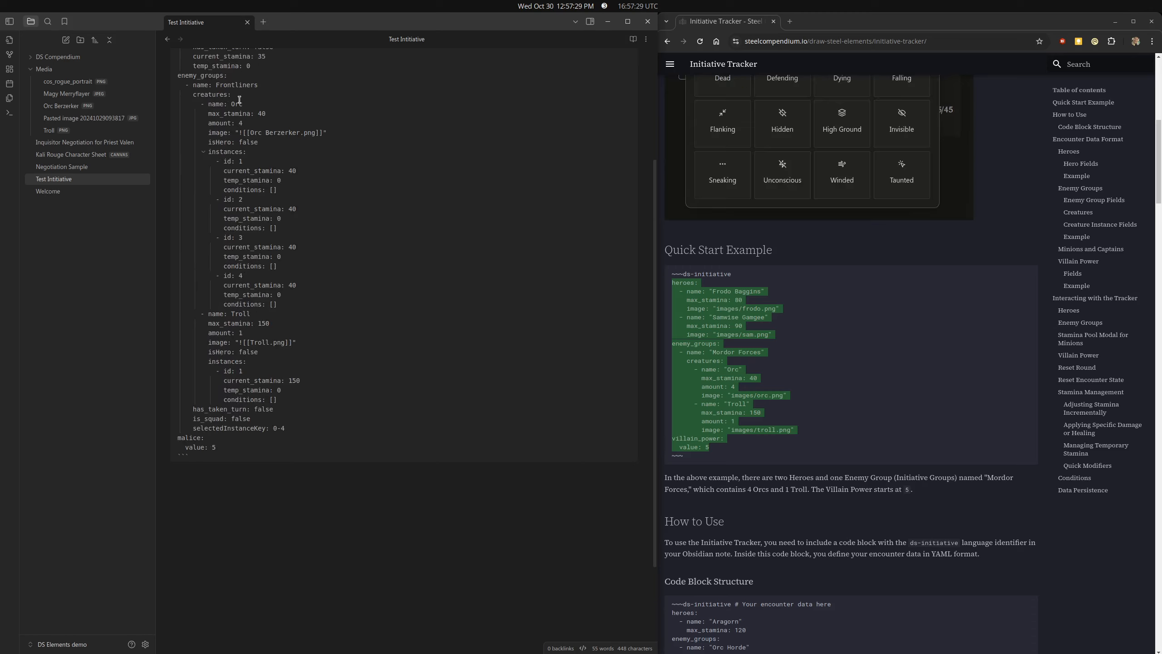
click(762, 458)
drag(799, 431, 673, 351)
key(ctrl+c)
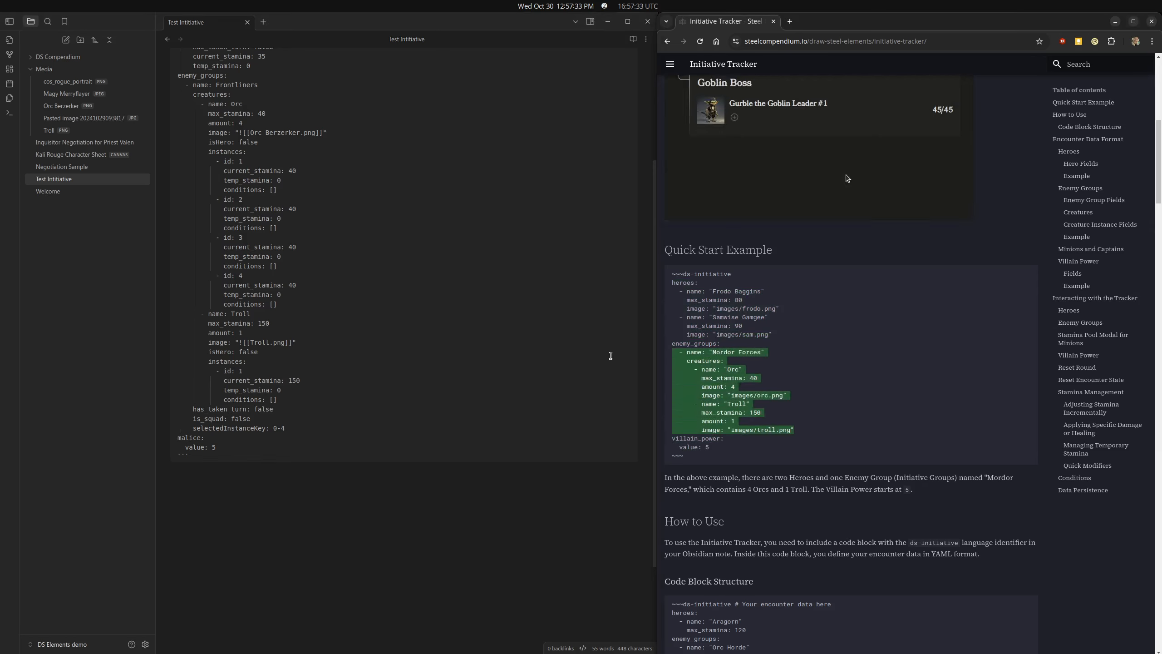
click(244, 113)
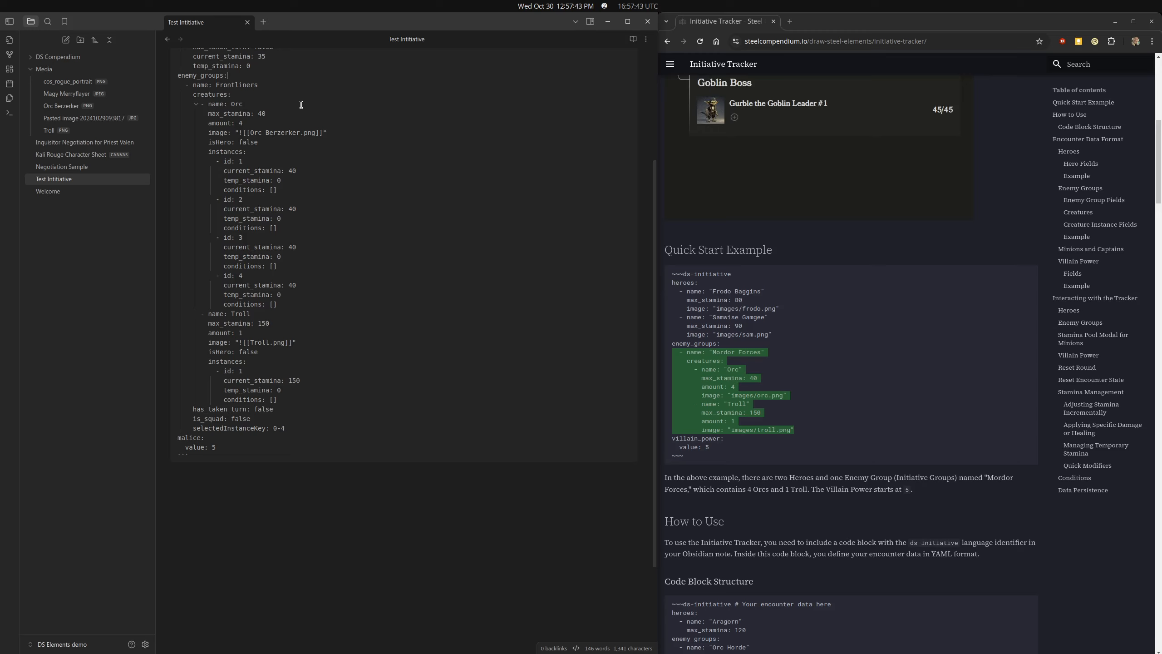
key(ctrl+v)
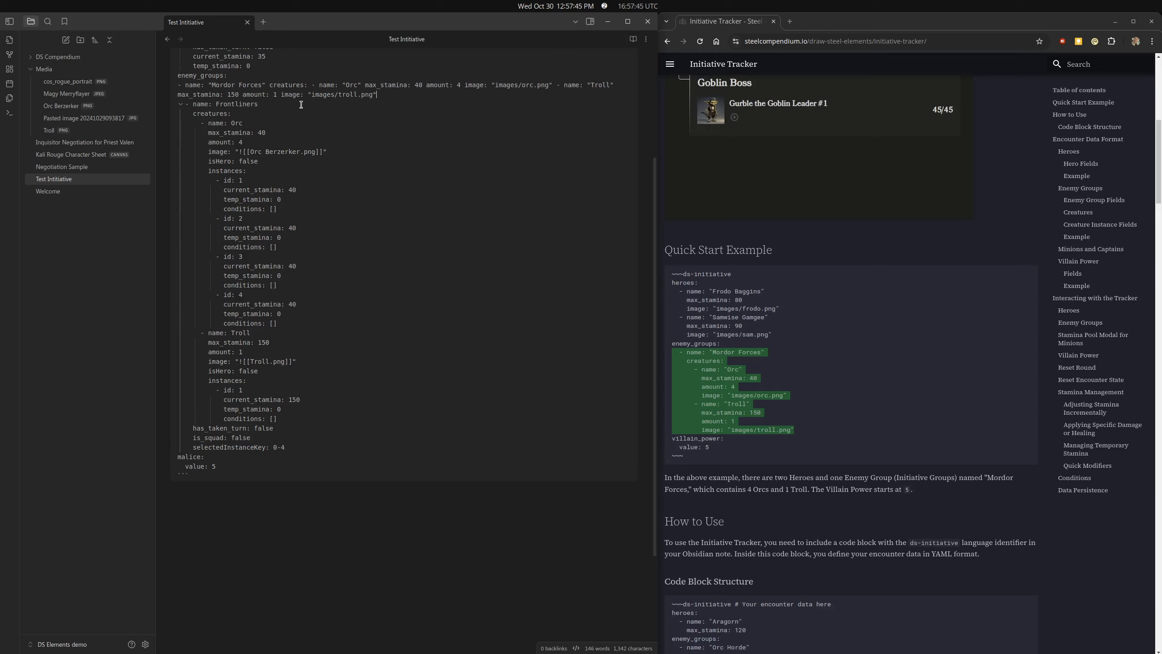
key(ctrl+z)
key(ctrl+shift+v)
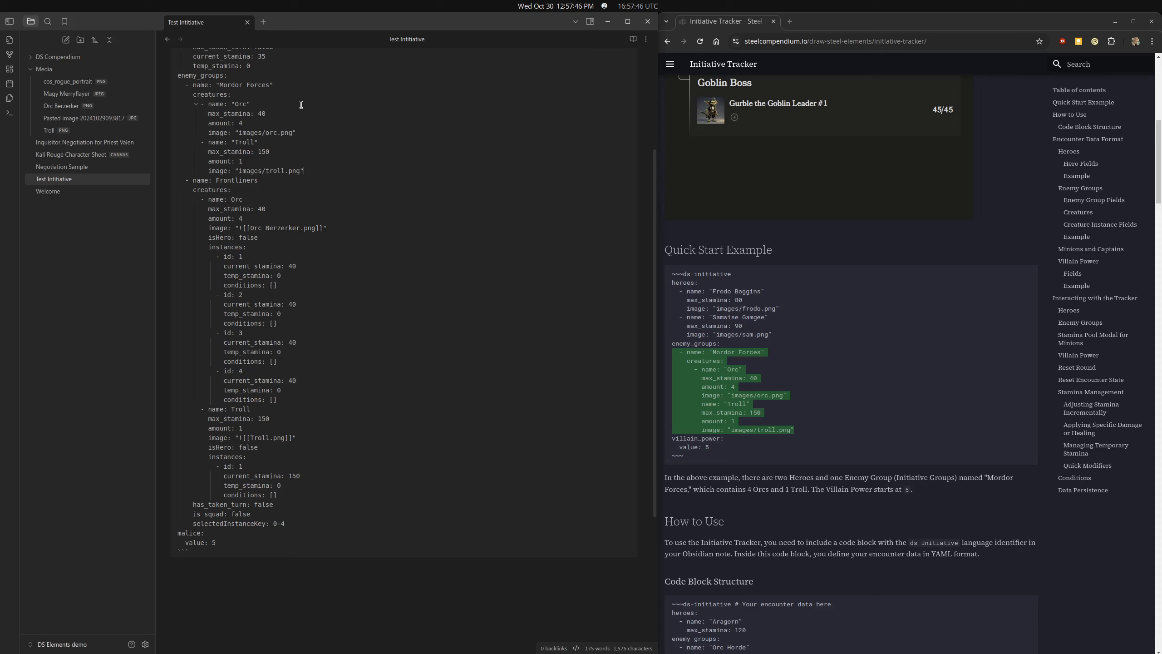
Step: Rename the pasted Mordor Forces group to Reinforcements and set its Orc amount to 3
click(255, 97)
key(ctrl+shift+Right)
key(ctrl+shift+Right)
key(BackSpace)
text(Reinforcements)
click(245, 120)
Step: Copy the Orc Berzerker.png embed link from the Frontliners Orc over the image path of the Reinforcements Orc
drag(238, 228, 323, 229)
key(ctrl+c)
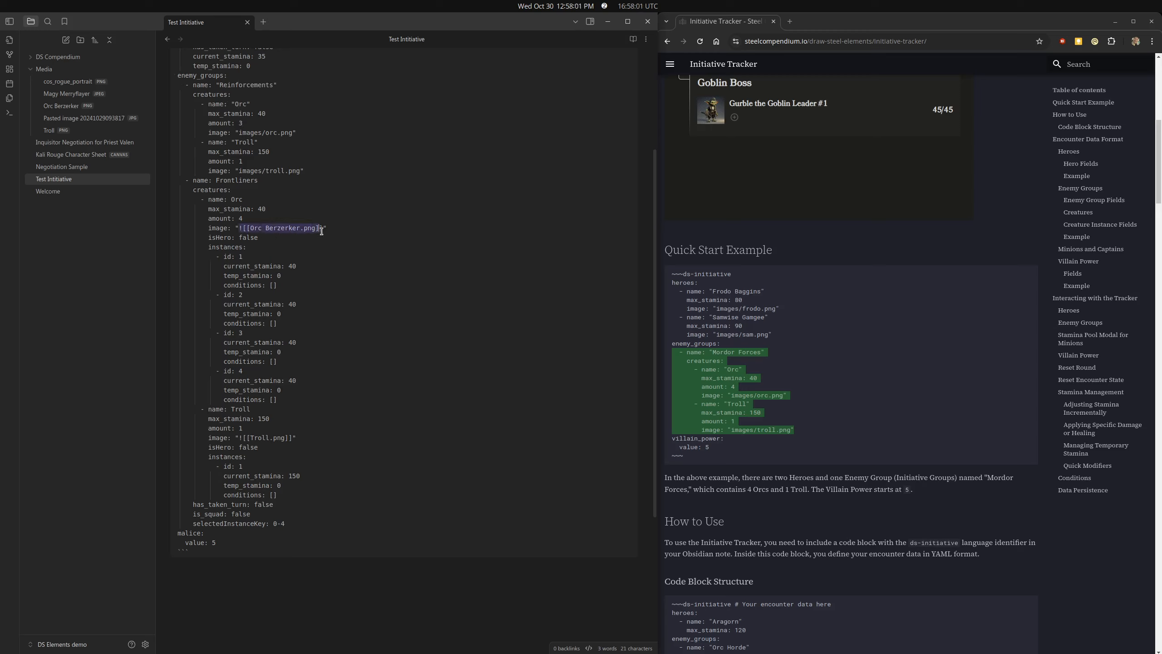
click(255, 129)
key(ctrl+Left)
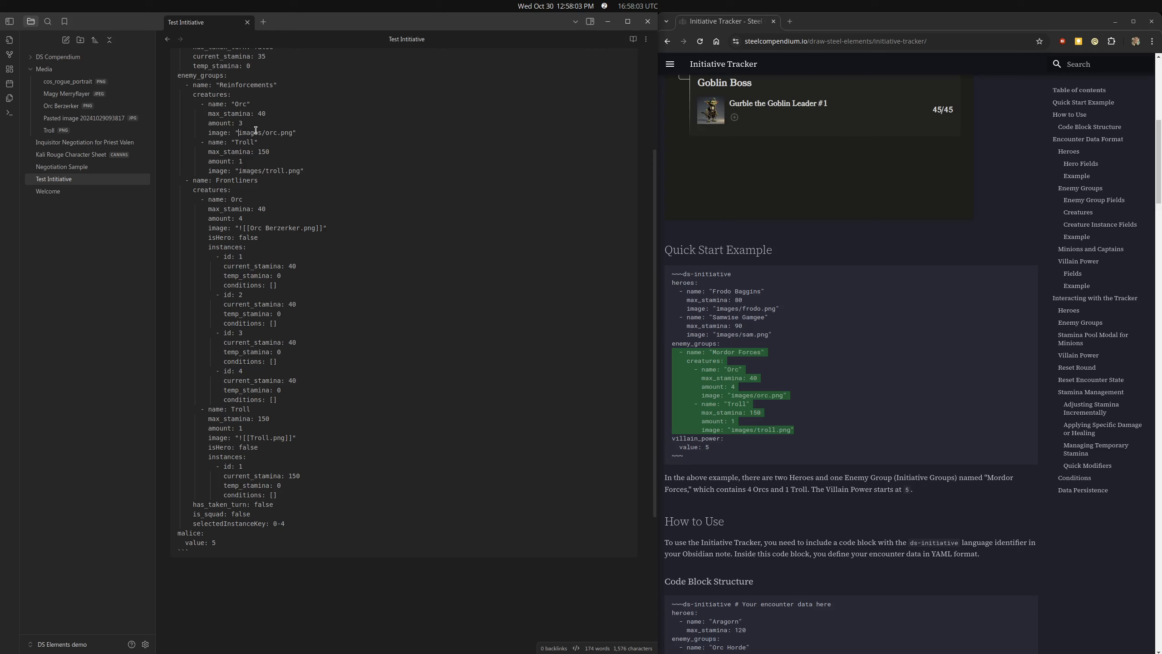
key(shift+End)
key(shift+Left)
key(ctrl+v)
Step: Delete the Troll entry from the Reinforcements group in the note's source and switch to reading view
key(Down)
key(Left)
key(ctrl+Left)
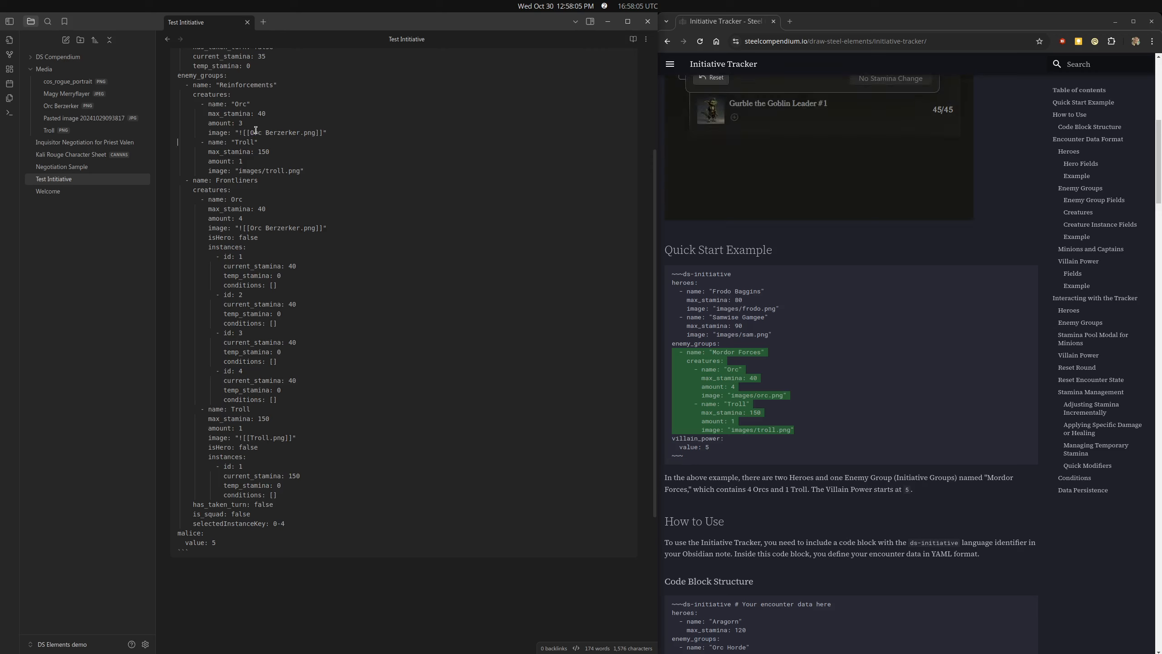
key(shift+Down)
key(shift+Down)
key(shift+Down)
key(shift+Down)
key(BackSpace)
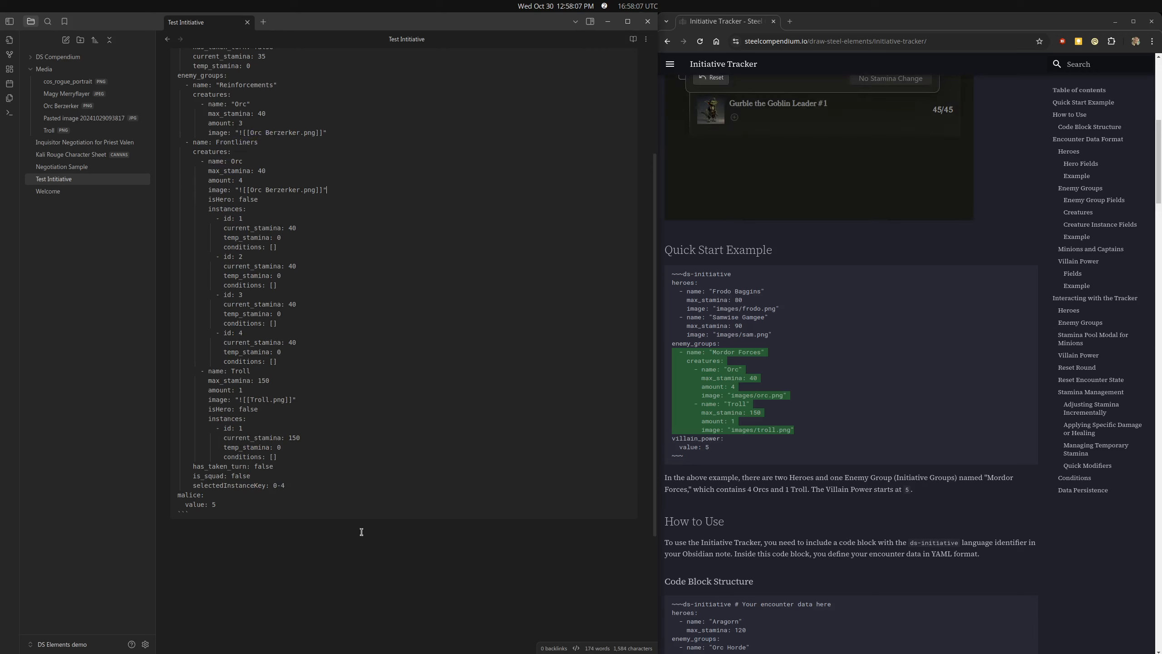
click(633, 39)
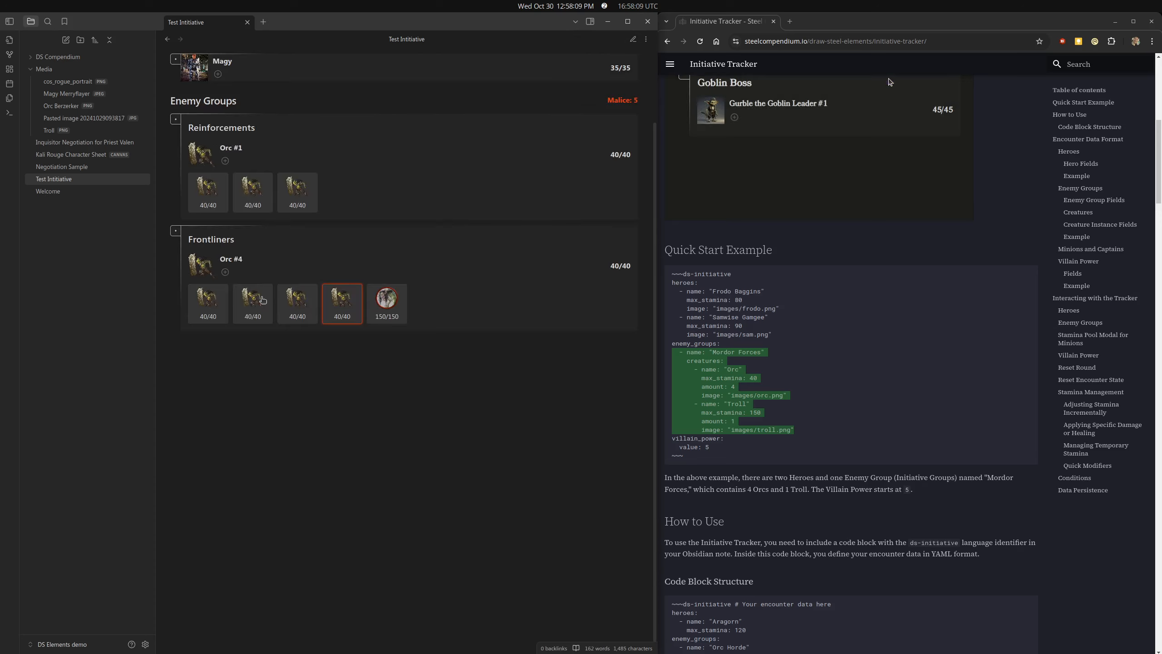
scroll(317, 156, up, 3)
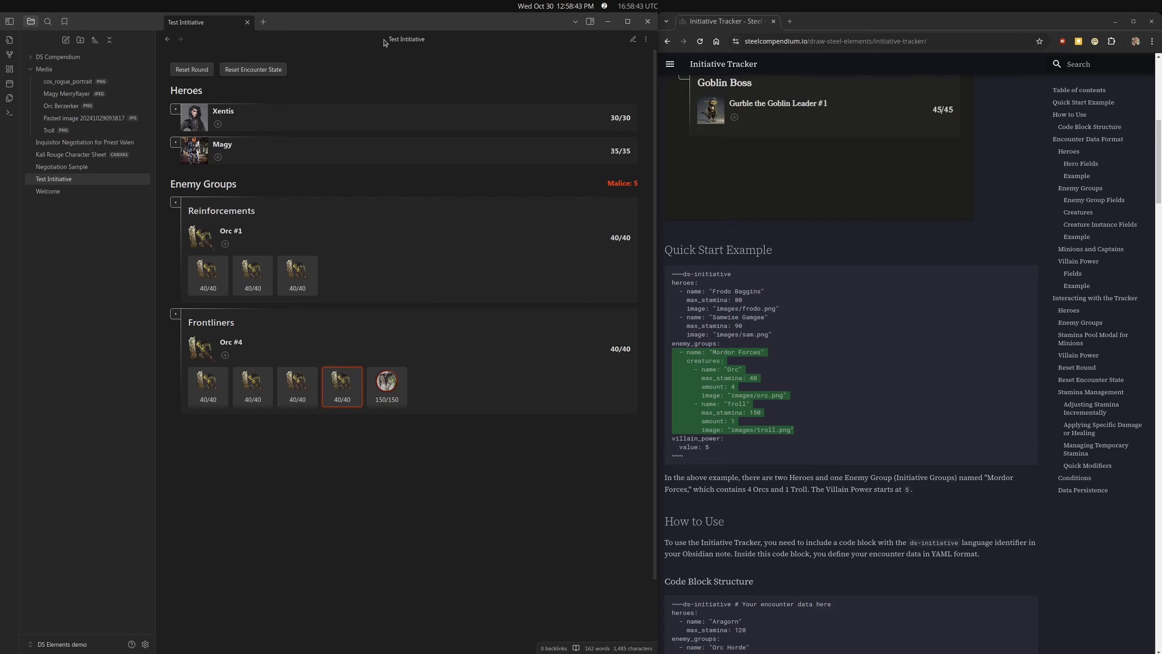
Step: Examine Xentis's max_stamina and current_stamina fields in the note's source and return to reading view
click(633, 39)
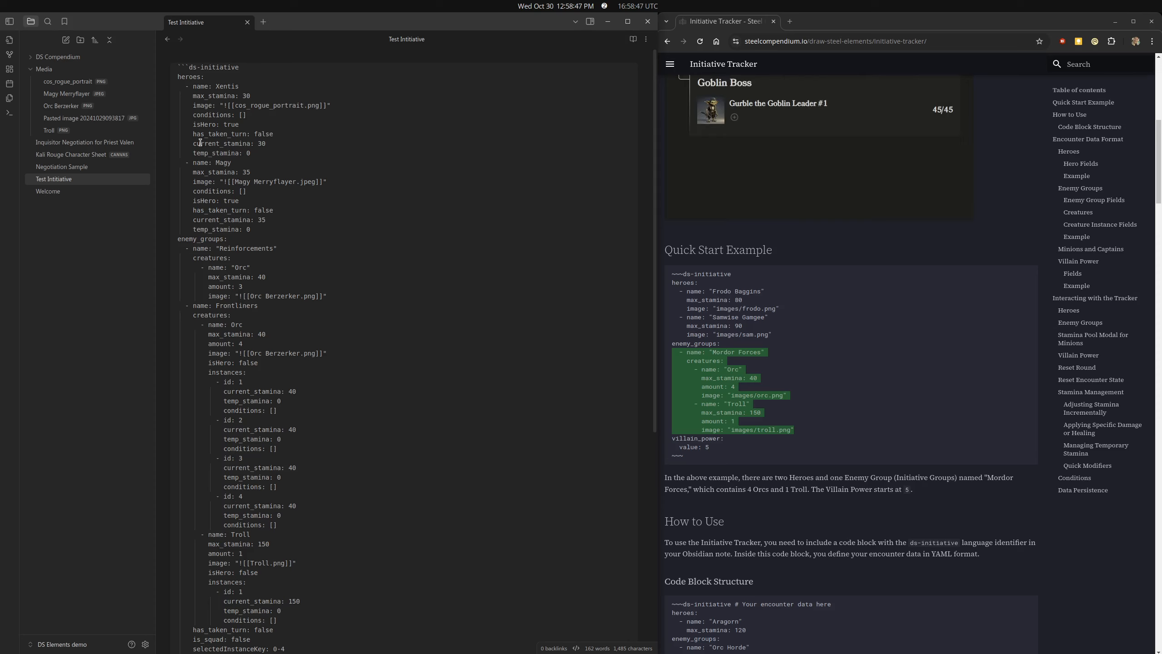
drag(200, 143, 266, 143)
click(221, 158)
drag(251, 96, 236, 96)
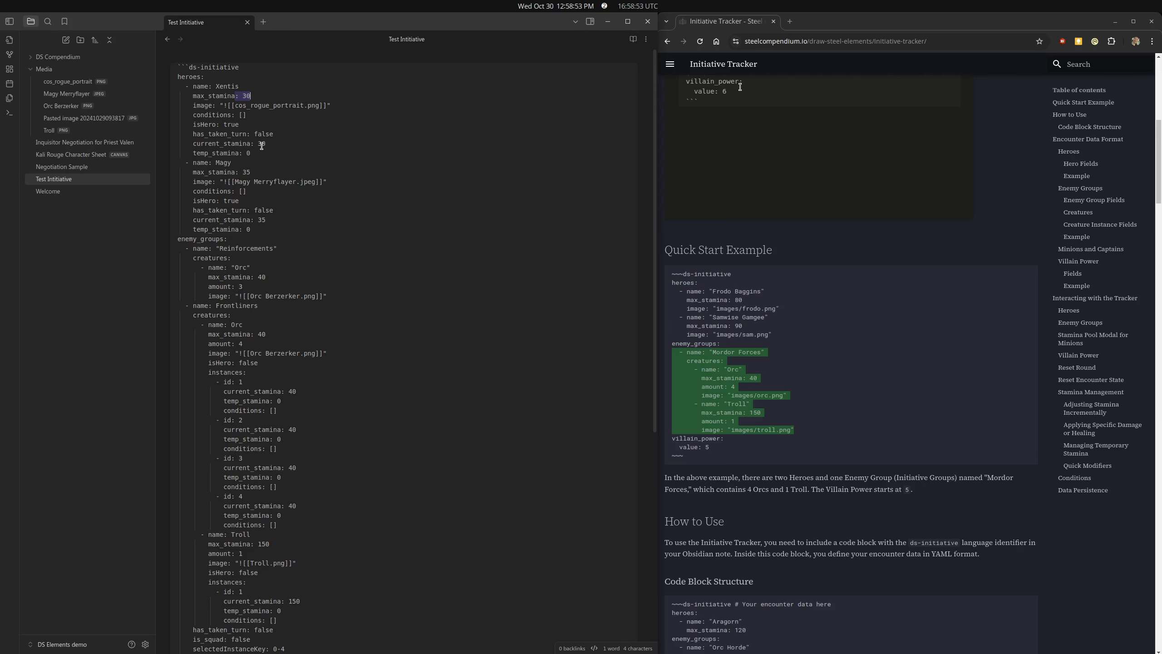
double_click(261, 144)
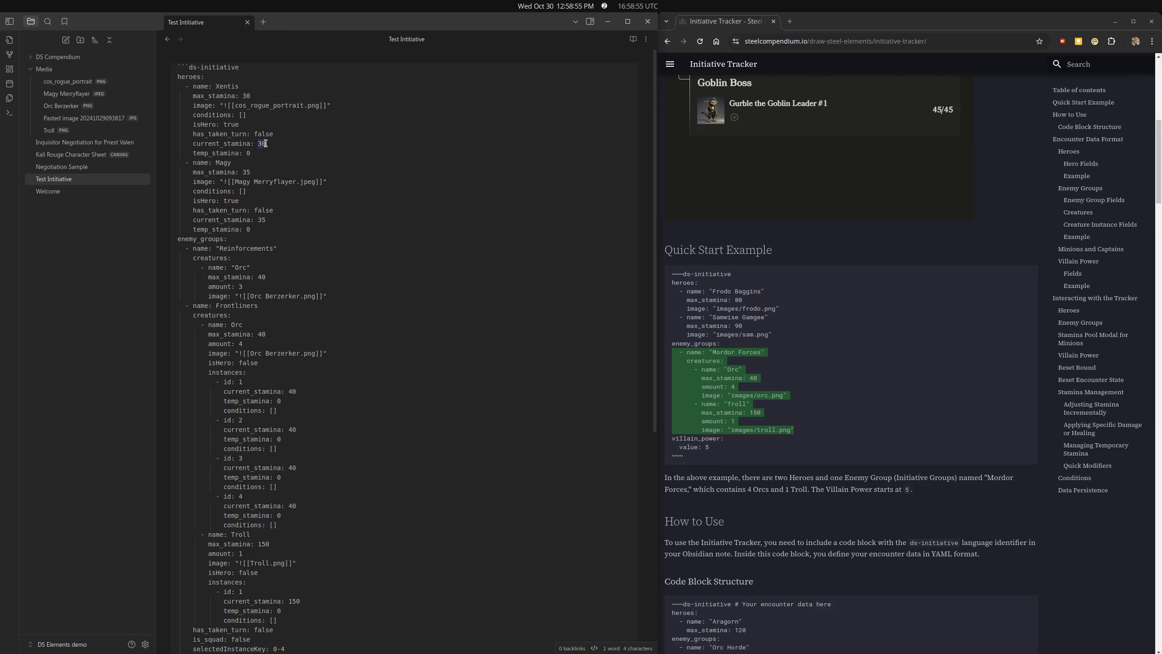
click(633, 39)
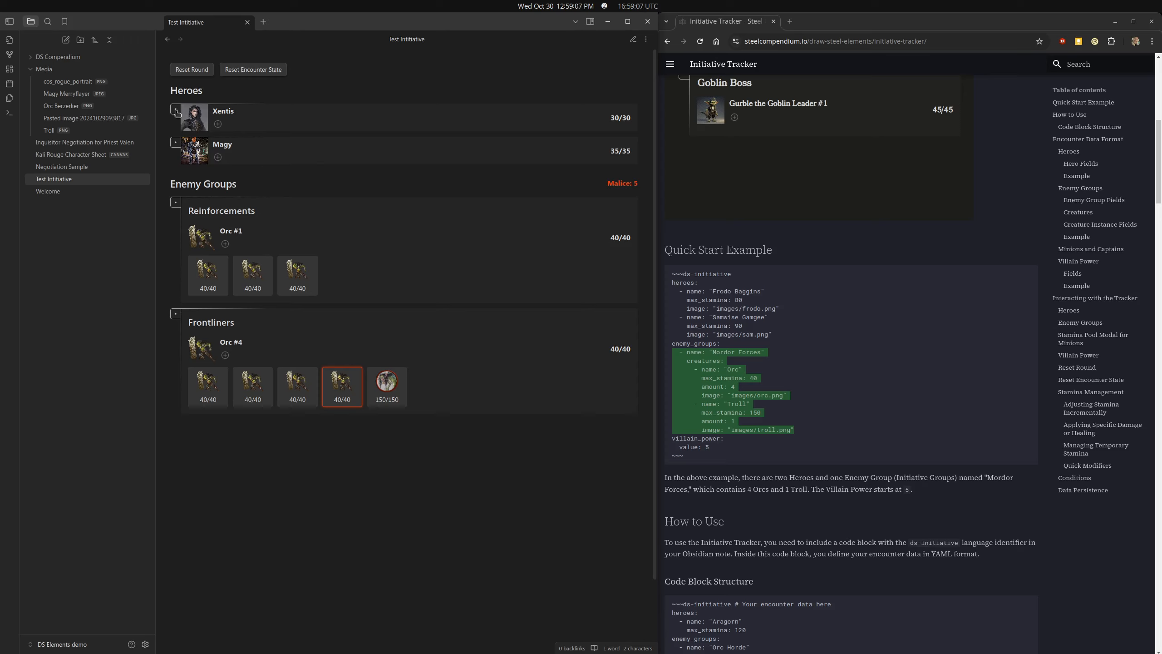
Step: Mark Magy, Reinforcements, Frontliners and Xentis as having taken their turns, and clear all four marks again
click(175, 143)
click(175, 202)
click(176, 315)
click(175, 109)
click(175, 109)
click(175, 142)
click(175, 202)
click(175, 314)
Step: Mark the turns of Xentis, Frontliners and Magy as taken, toggle Reinforcements on and off, and reset the round
click(175, 110)
click(176, 201)
click(175, 201)
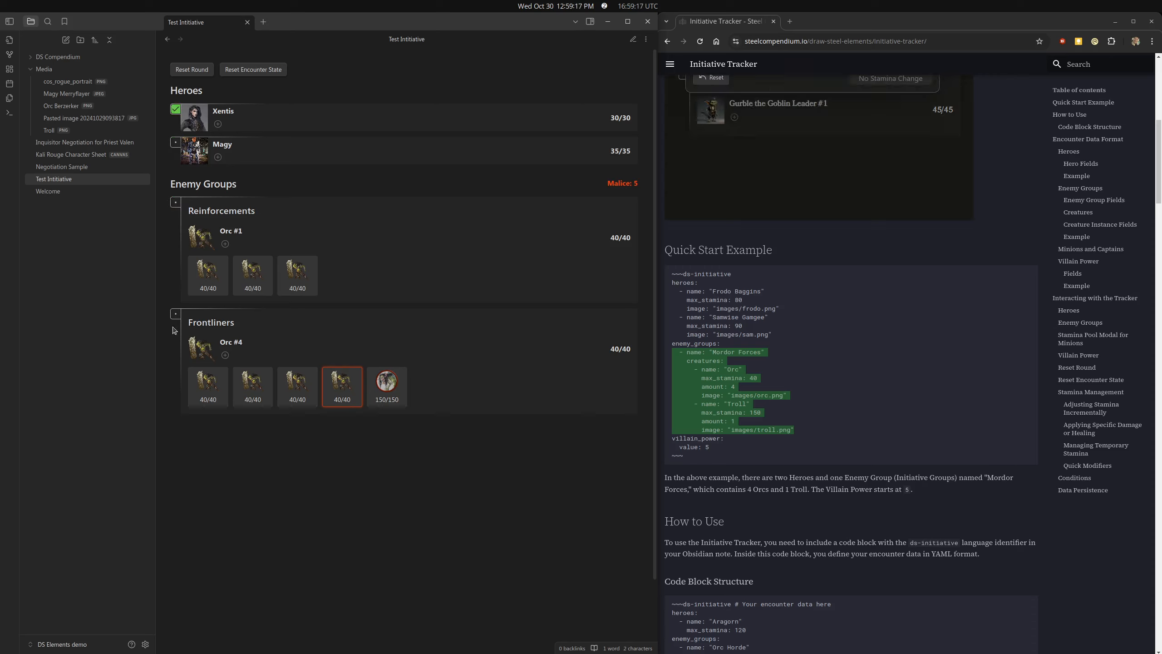
click(176, 314)
click(175, 143)
click(188, 71)
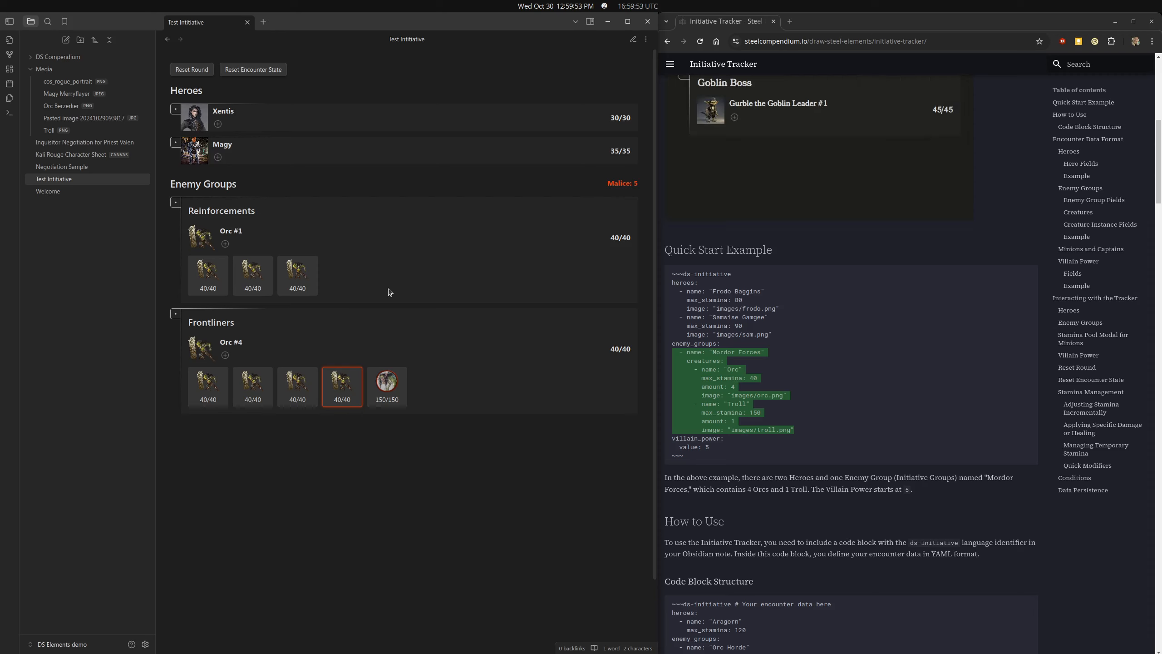
Step: Open the stamina editor for the second Reinforcements Orc and try lowering and raising its stamina one point at a time
click(271, 280)
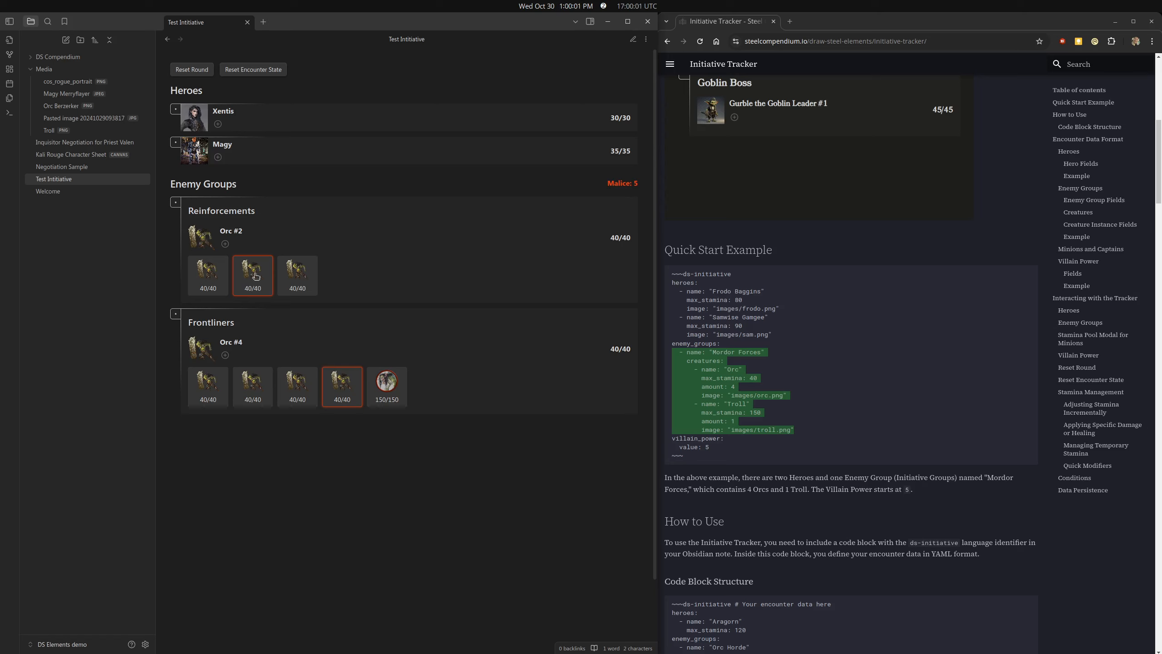
click(620, 239)
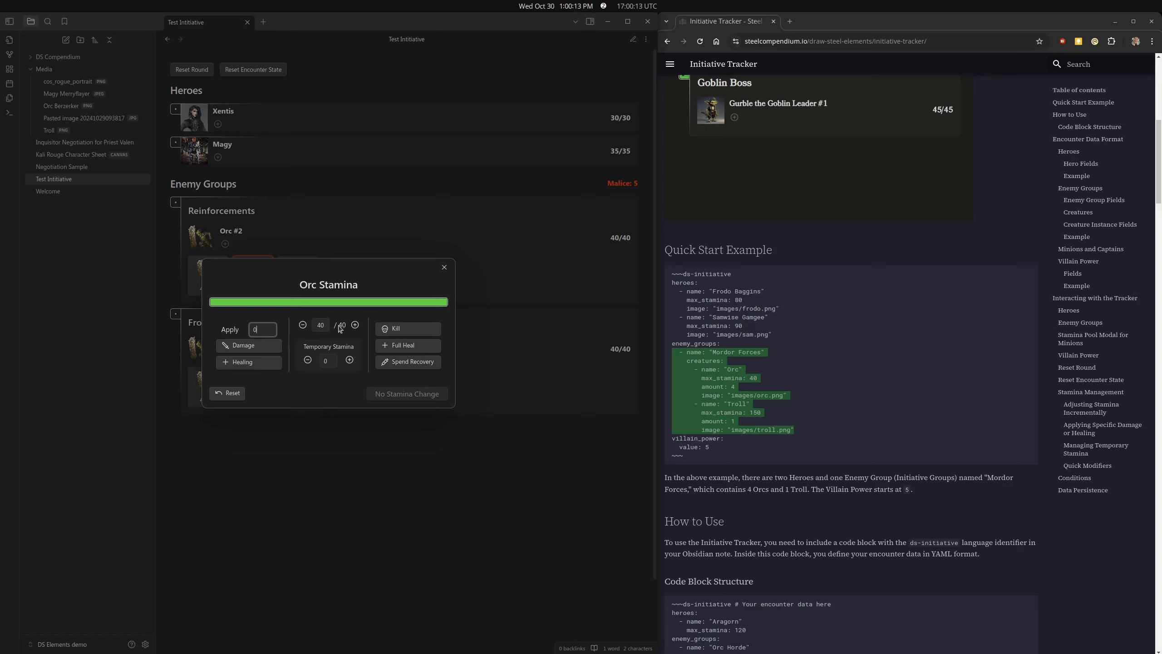
click(303, 325)
click(303, 325)
click(302, 325)
click(303, 325)
click(303, 325)
click(303, 326)
click(355, 325)
click(355, 325)
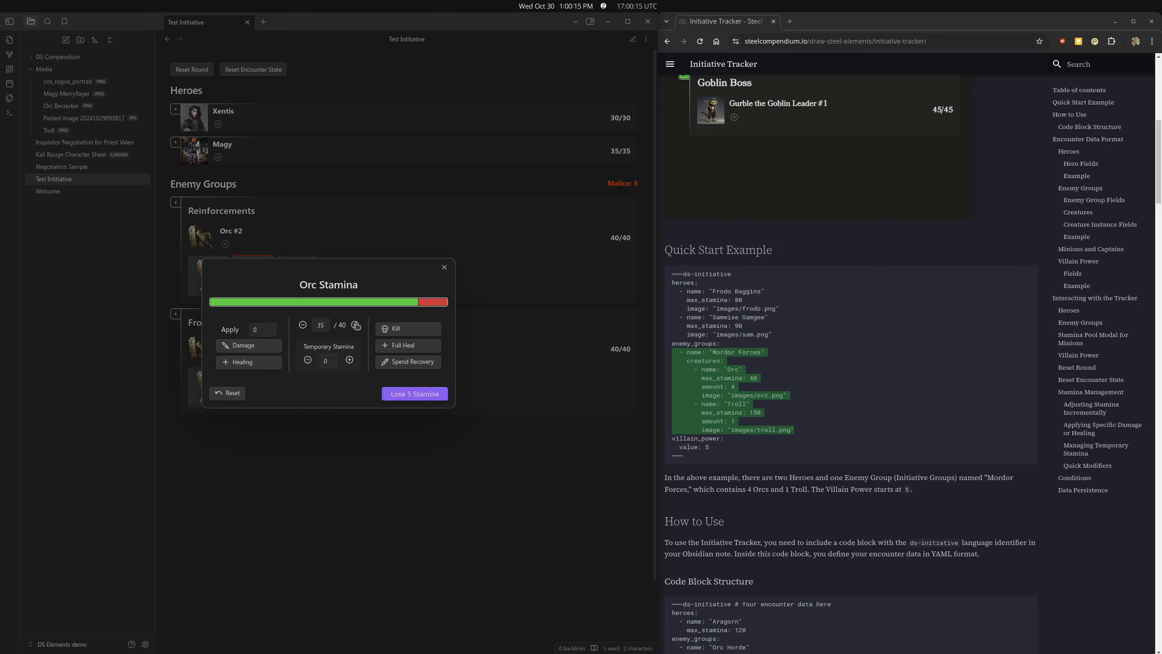
click(355, 325)
click(355, 325)
click(355, 325)
Step: Set the second Orc's stamina to 15, raise it stepwise to 25 and lower it to 23
text(15)
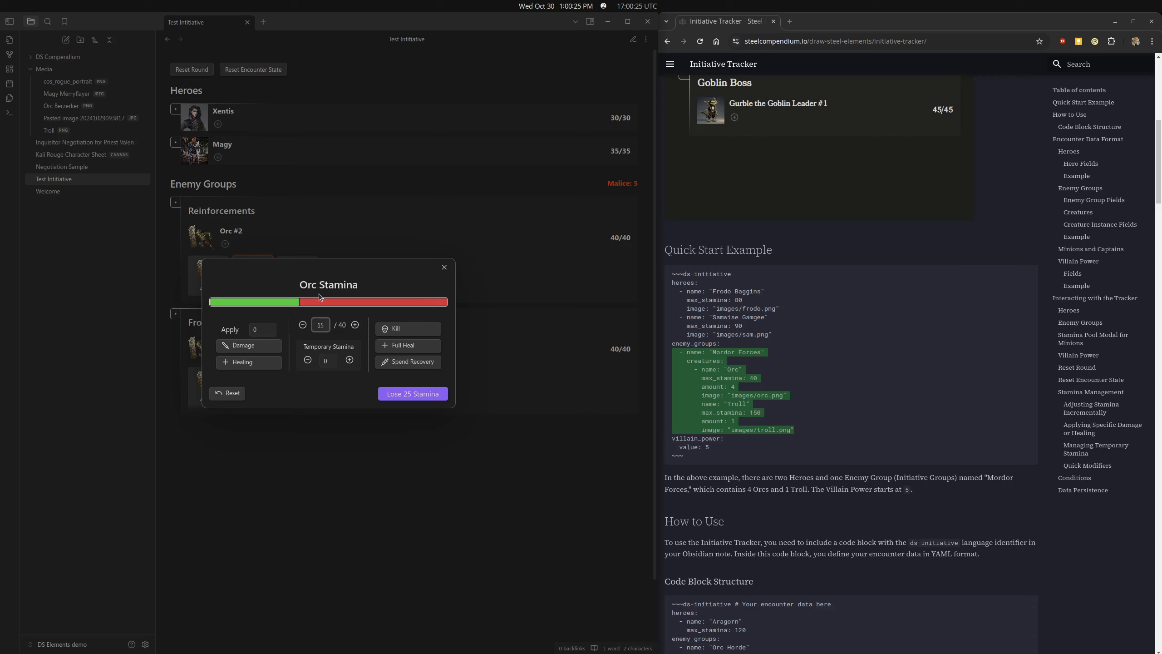
click(354, 325)
click(355, 325)
click(355, 324)
click(355, 324)
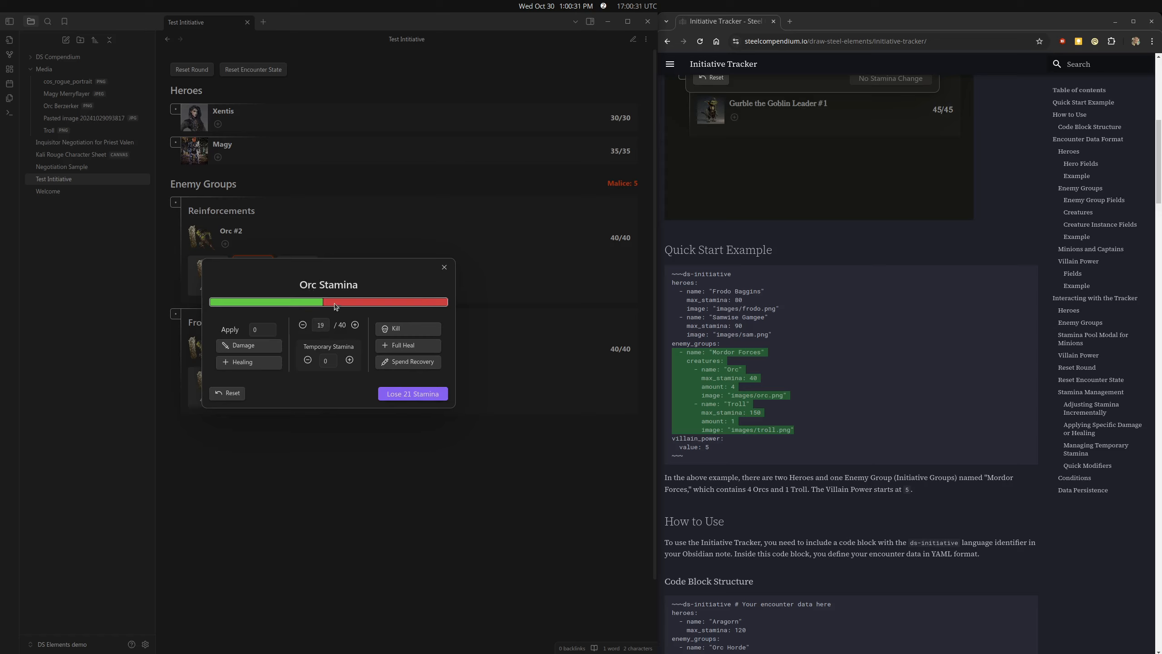
click(354, 325)
click(355, 324)
click(355, 325)
click(354, 325)
click(354, 325)
click(355, 325)
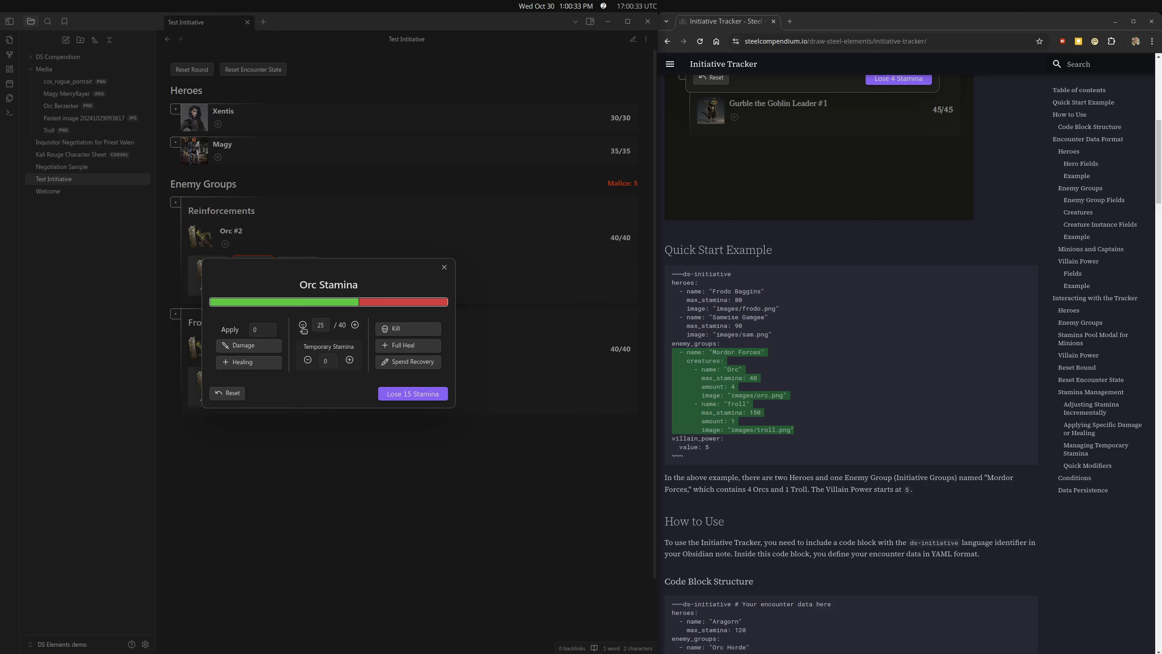
click(302, 324)
click(302, 325)
Step: Apply 16 damage to the second Orc, followed by 16 healing
click(254, 330)
click(254, 346)
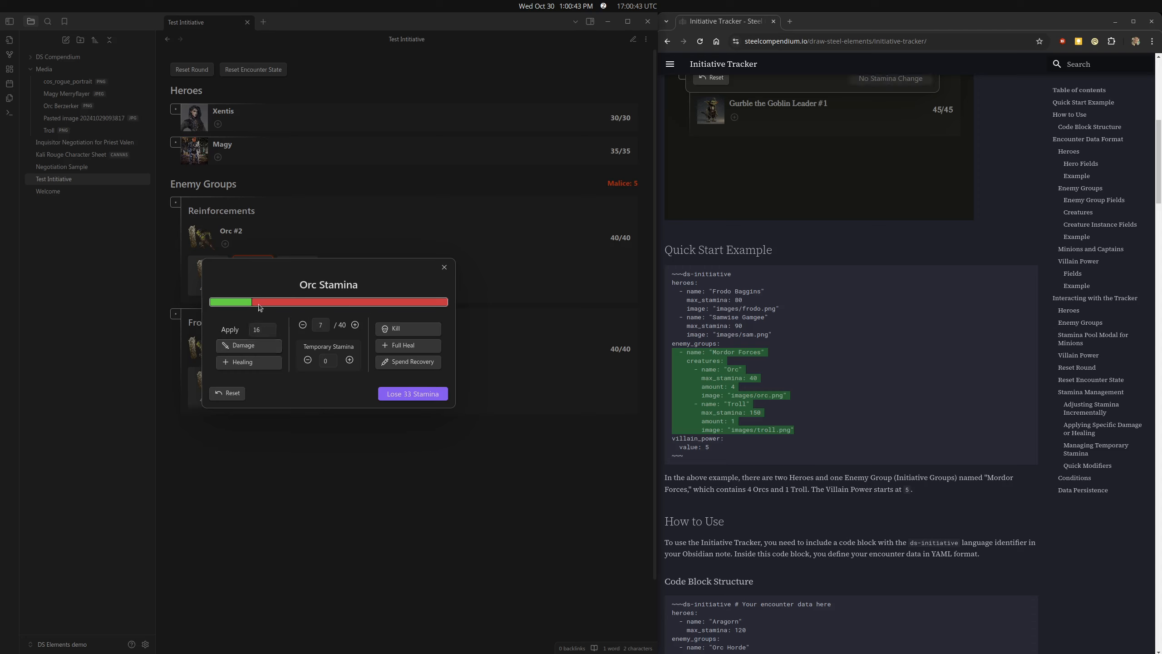
click(251, 364)
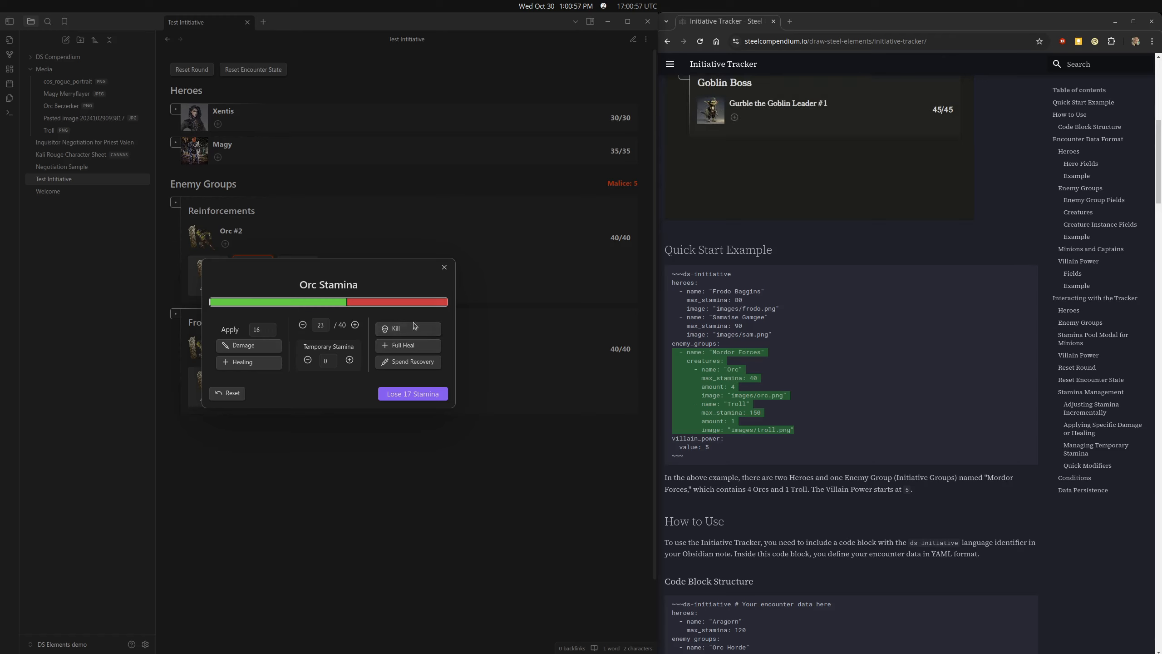
Step: Kill the second, first and third Reinforcements Orcs one after another, committing each stamina change
click(416, 334)
click(414, 394)
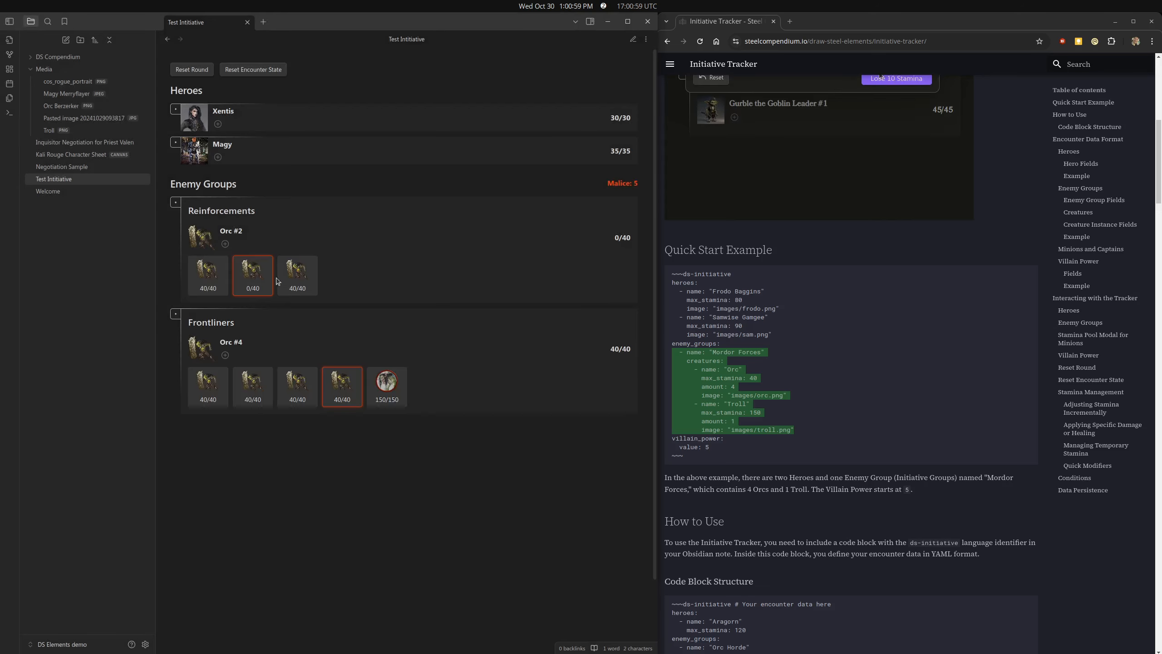
click(614, 240)
click(415, 329)
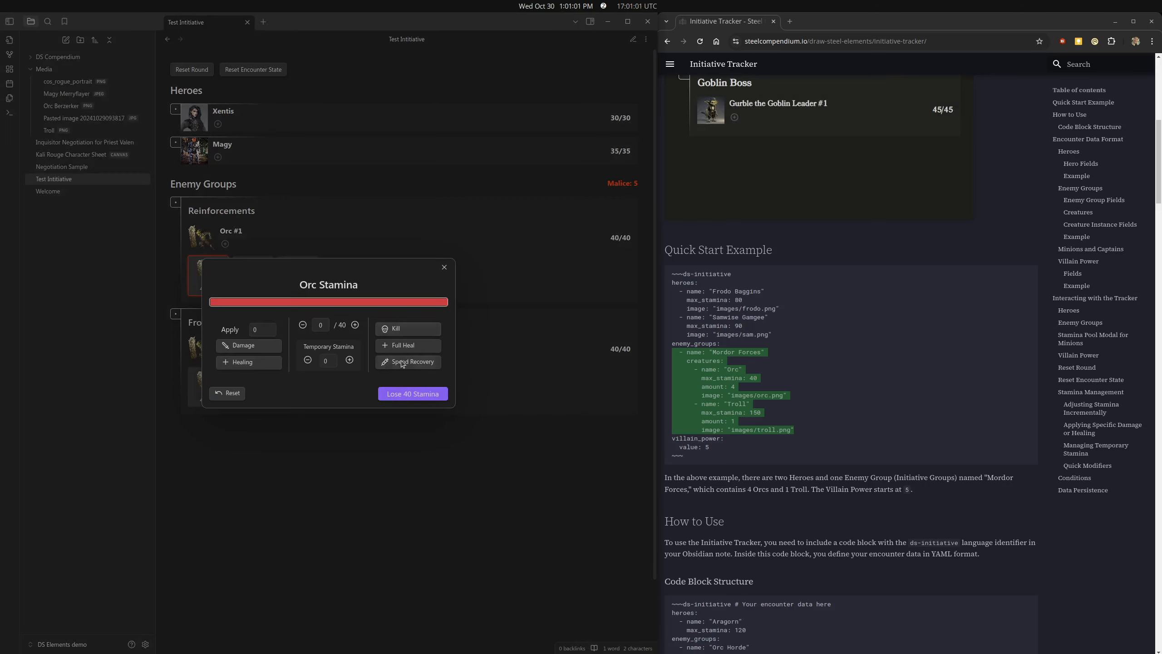
click(370, 392)
click(297, 275)
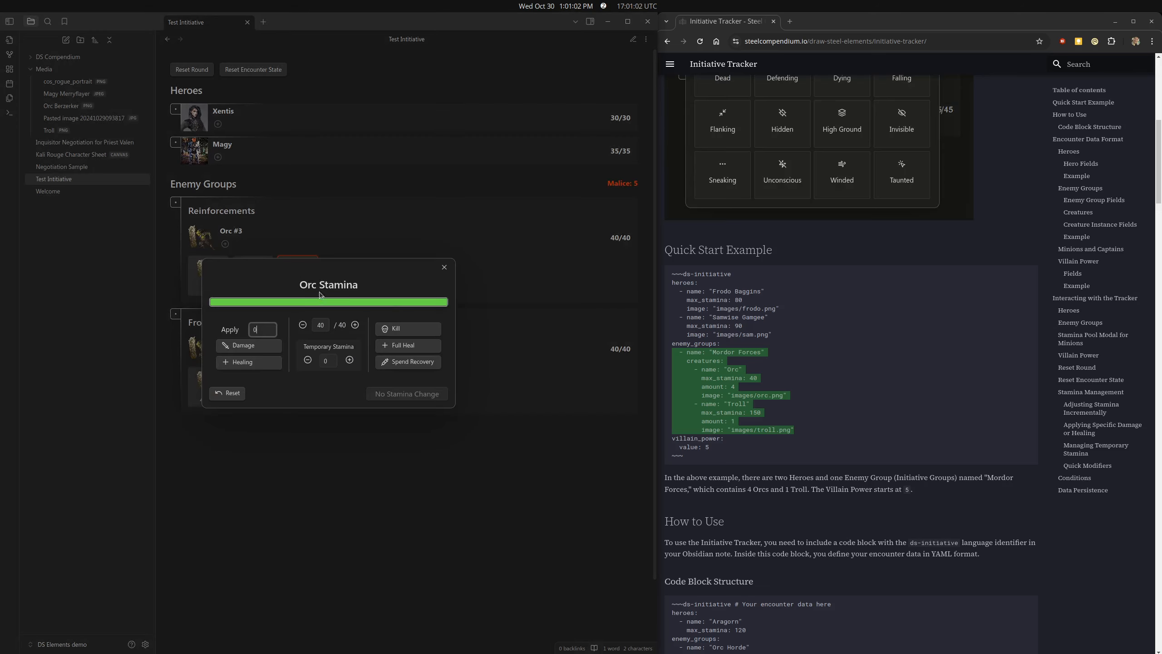
click(408, 328)
click(399, 395)
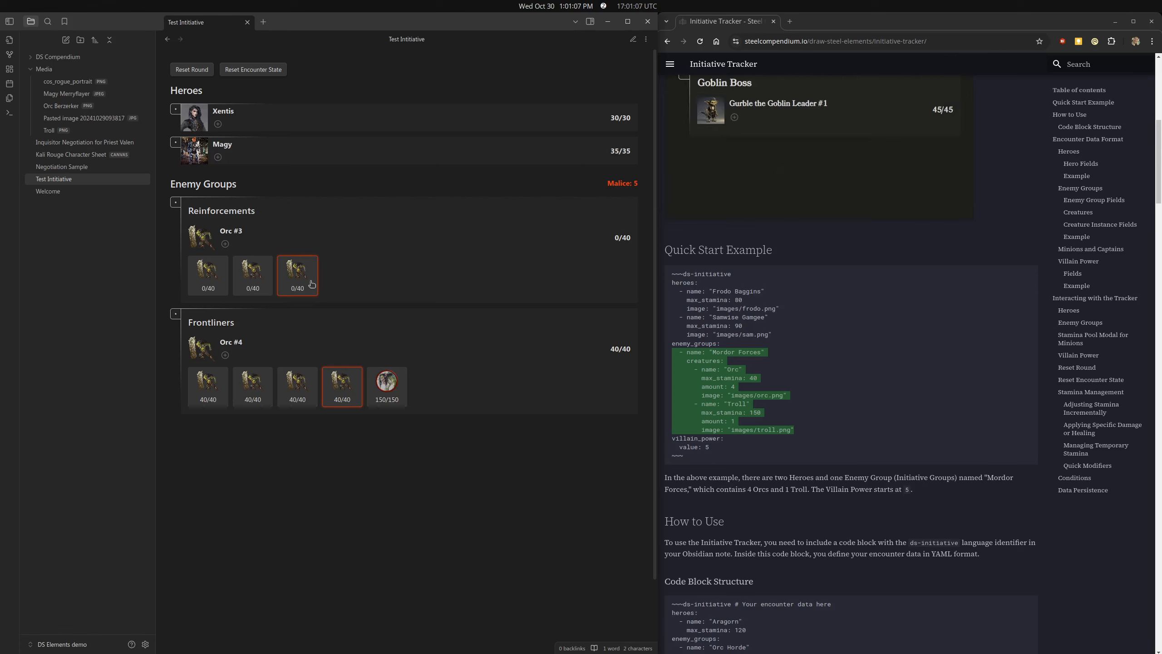
Step: Fully heal the third Reinforcements Orc and commit the 40 stamina gain
click(295, 273)
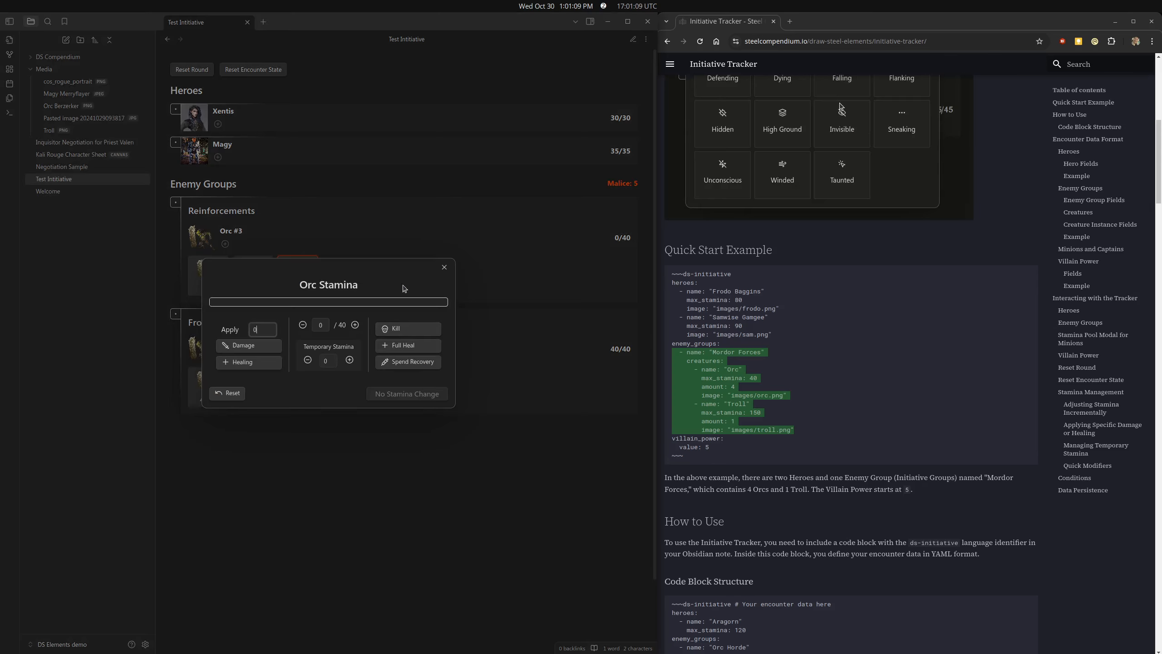
click(405, 349)
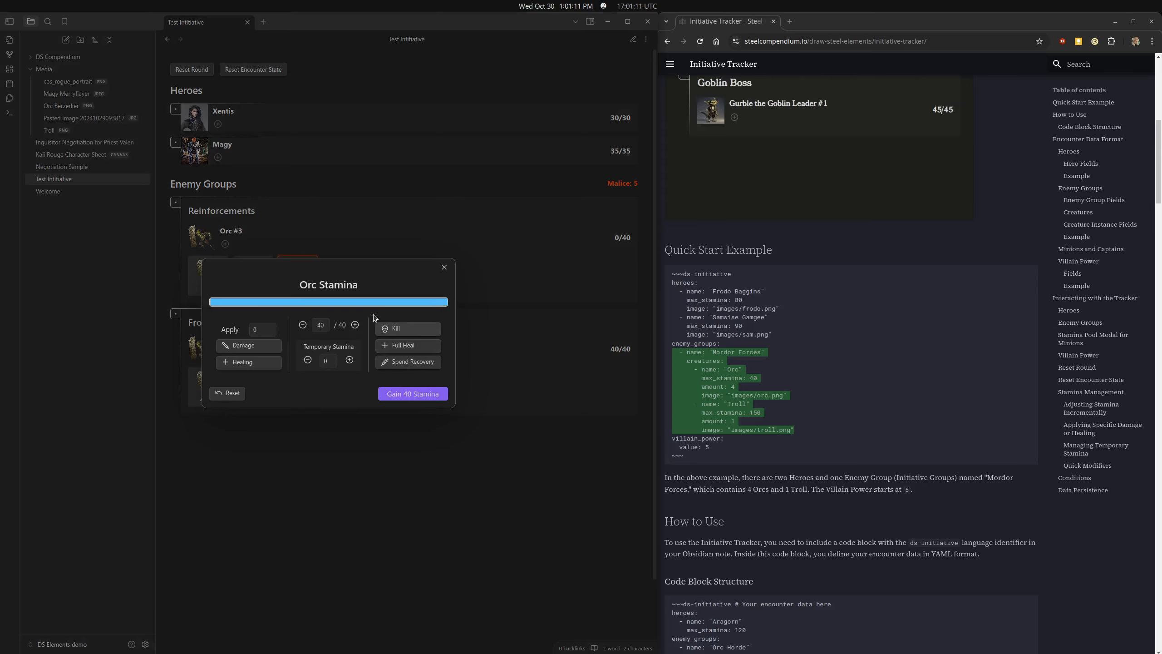
click(409, 394)
Step: Bring the third Reinforcements Orc to 13 stamina using Kill and Spend Recovery, add 5 temporary stamina, and commit the change
click(295, 274)
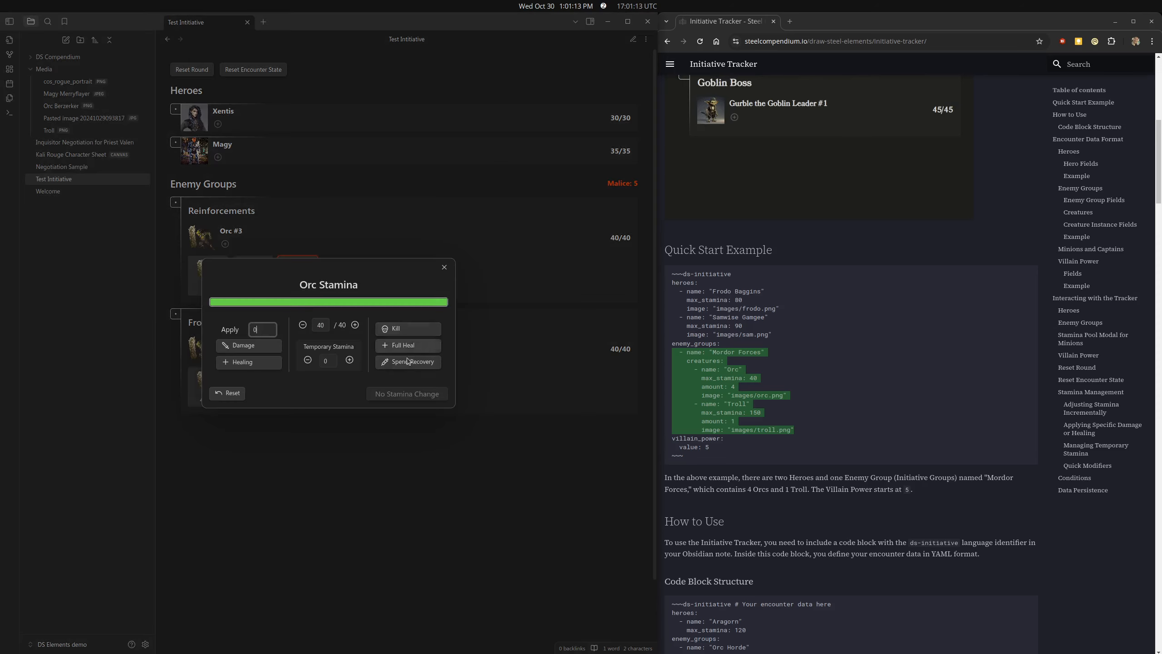
click(400, 362)
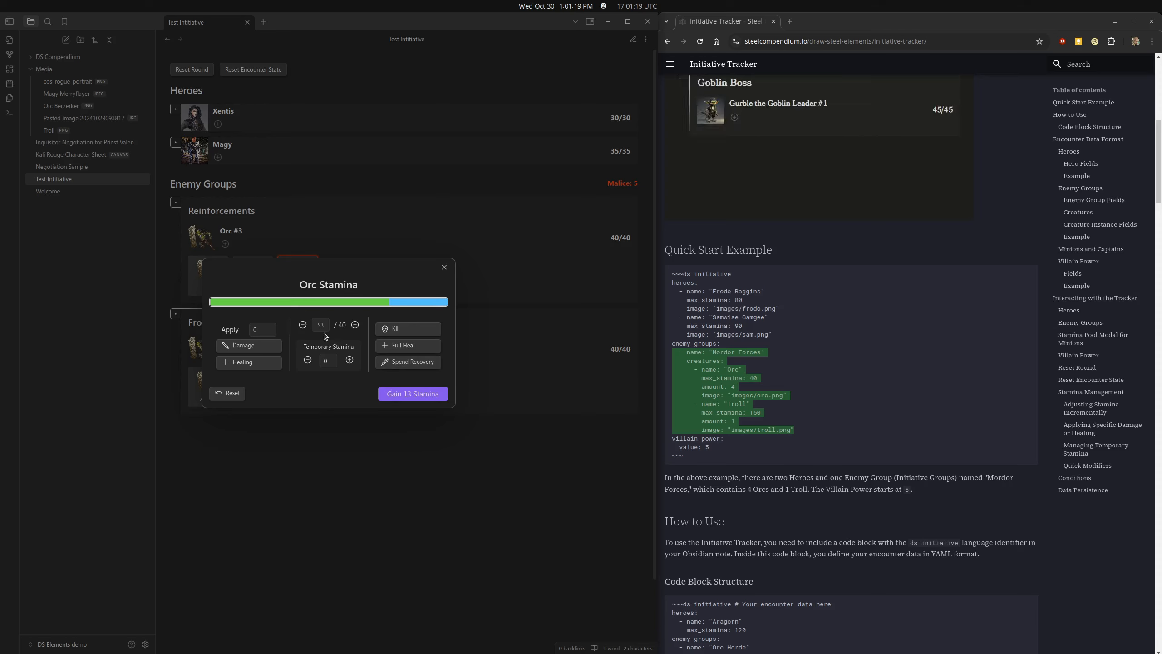
click(397, 330)
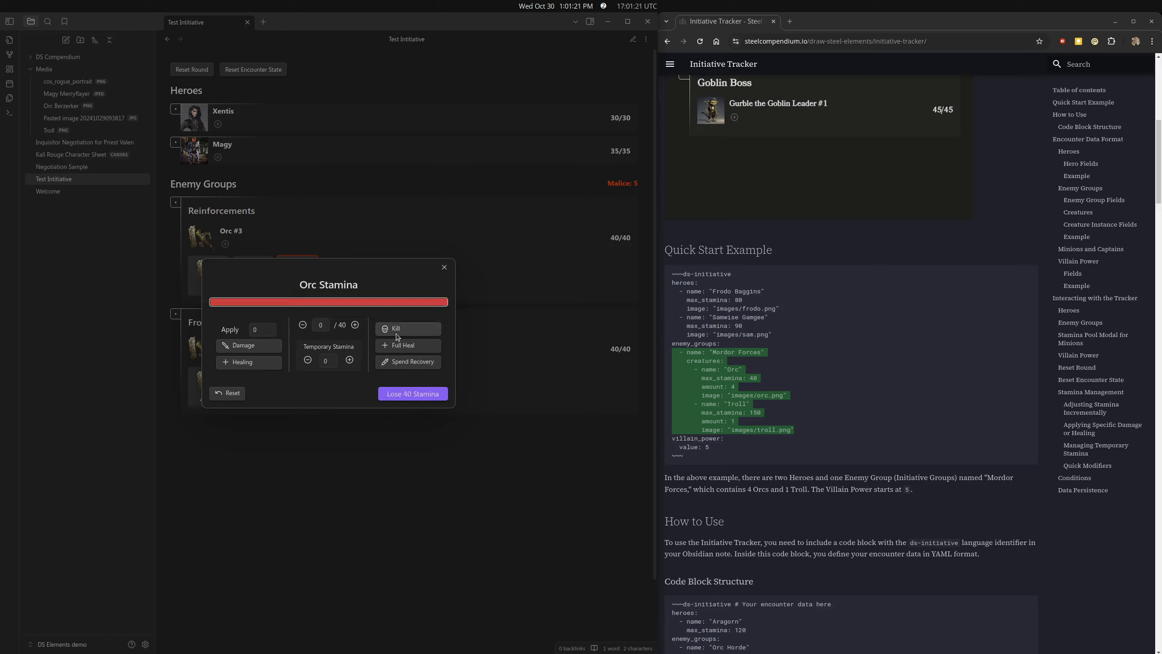
click(399, 364)
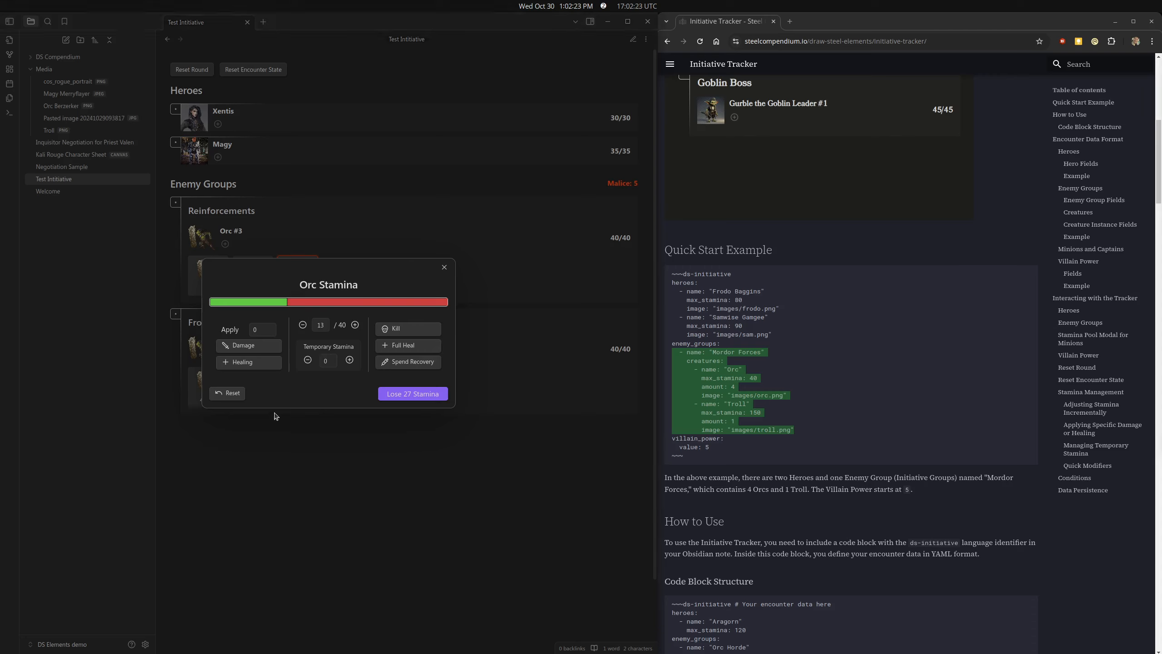
triple_click(350, 360)
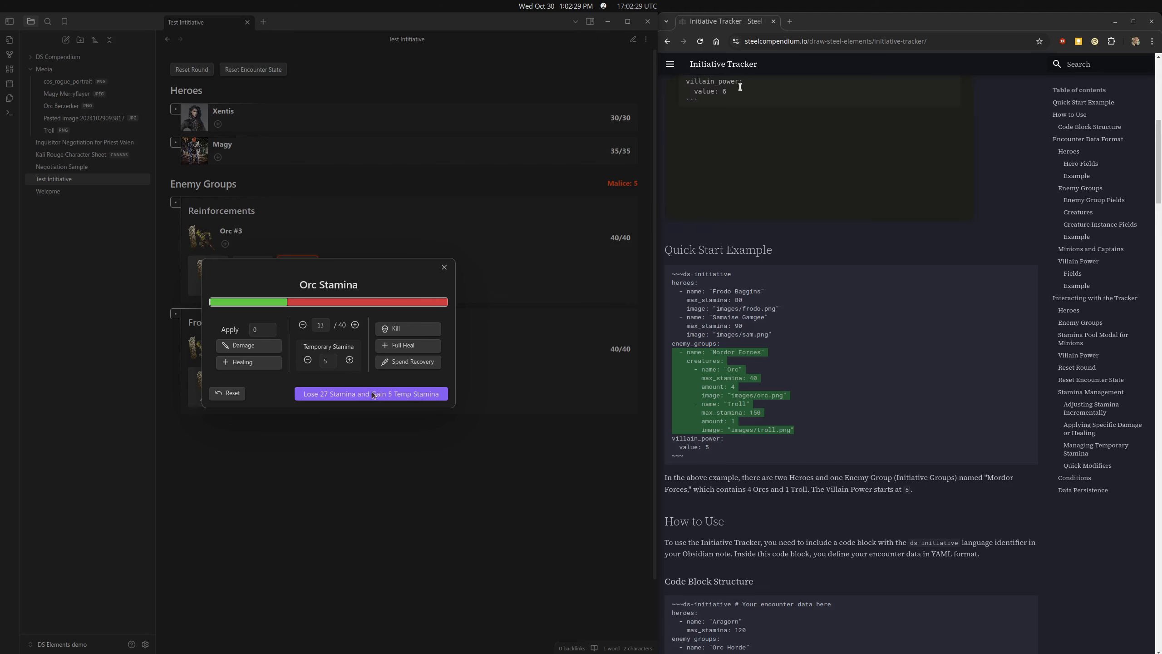
click(365, 393)
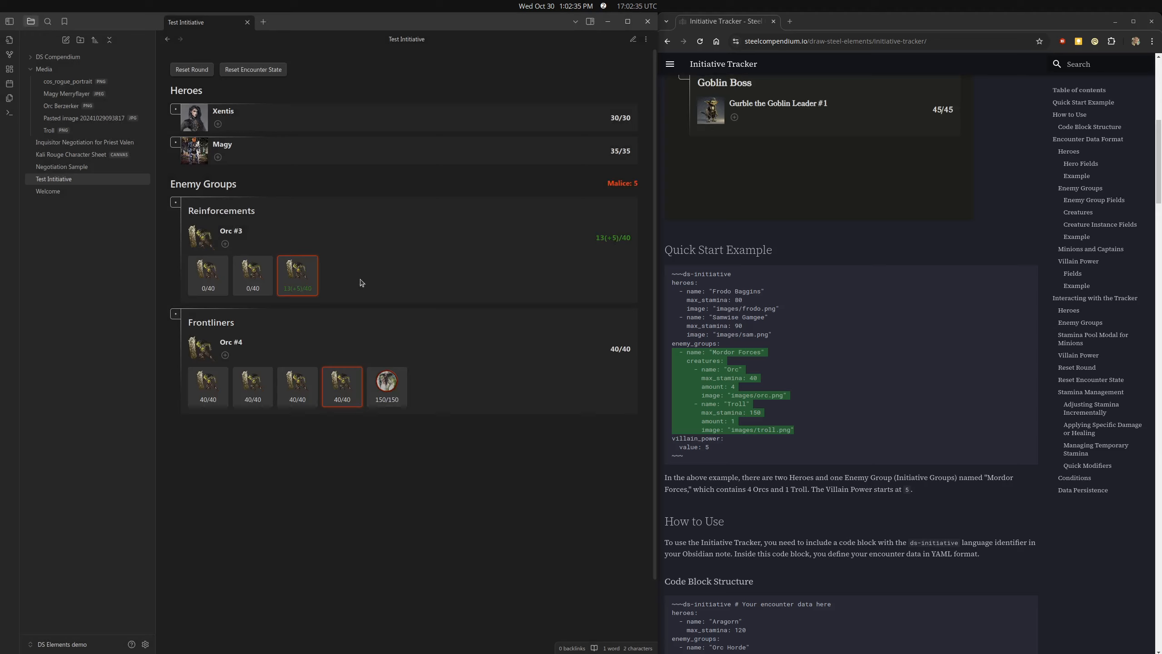
Step: Try raising the third Reinforcements Orc's stamina to 21, reset the change and close its stamina editor
click(292, 271)
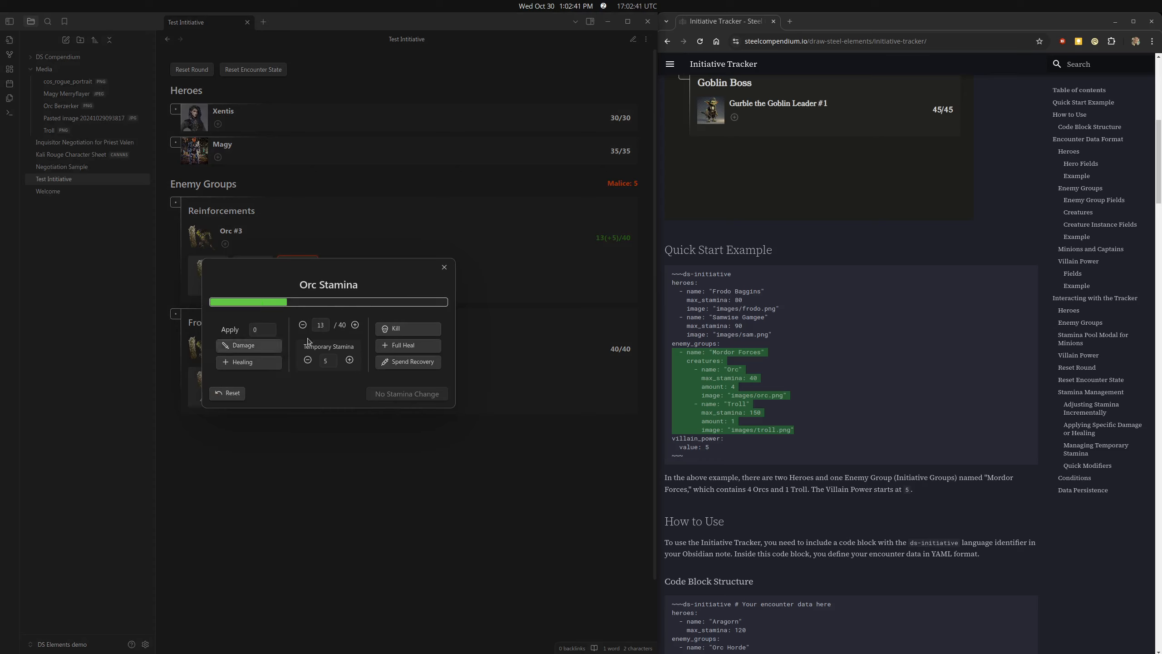
click(355, 325)
click(355, 325)
click(355, 325)
click(355, 325)
click(355, 326)
click(355, 325)
click(355, 325)
click(355, 325)
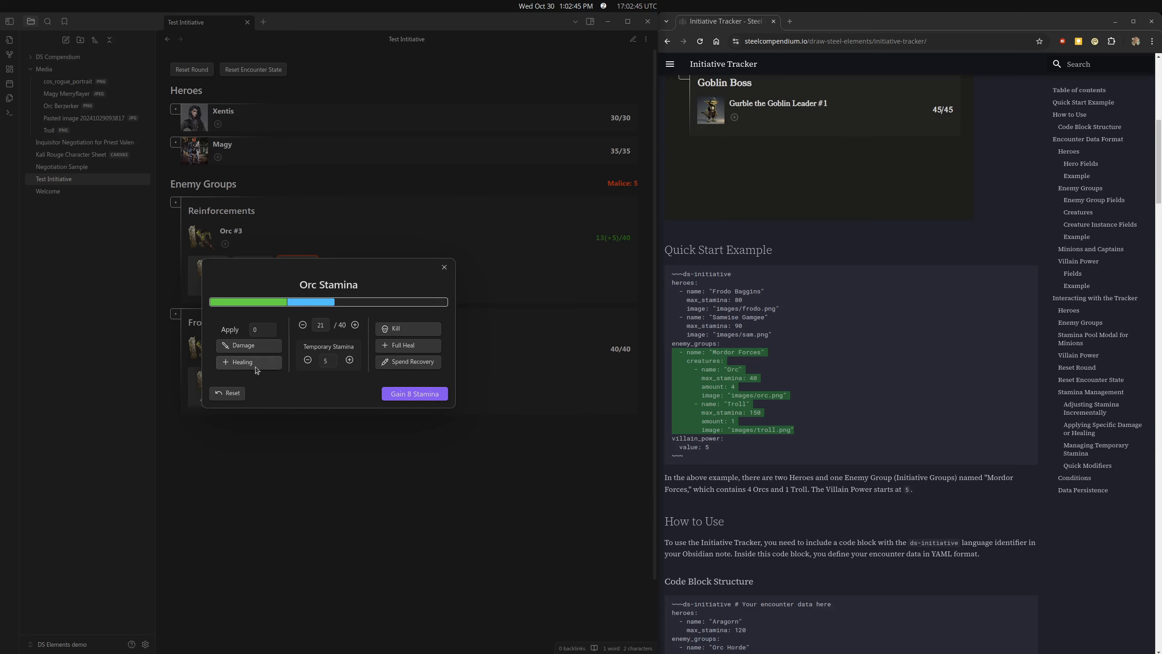
click(231, 394)
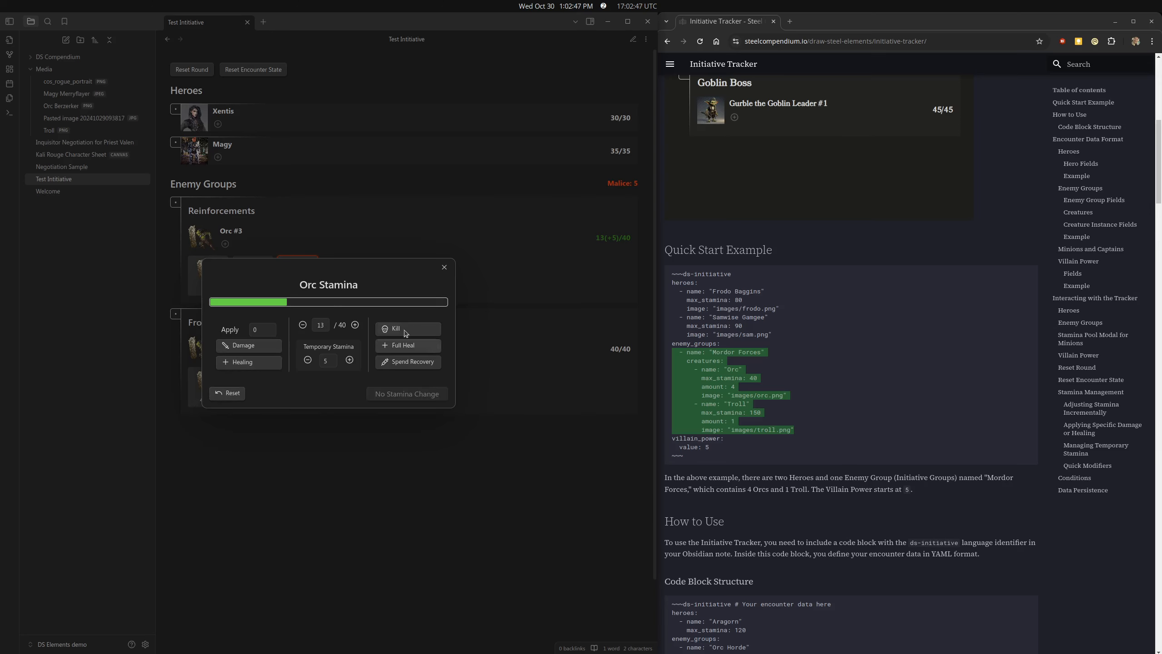
click(444, 267)
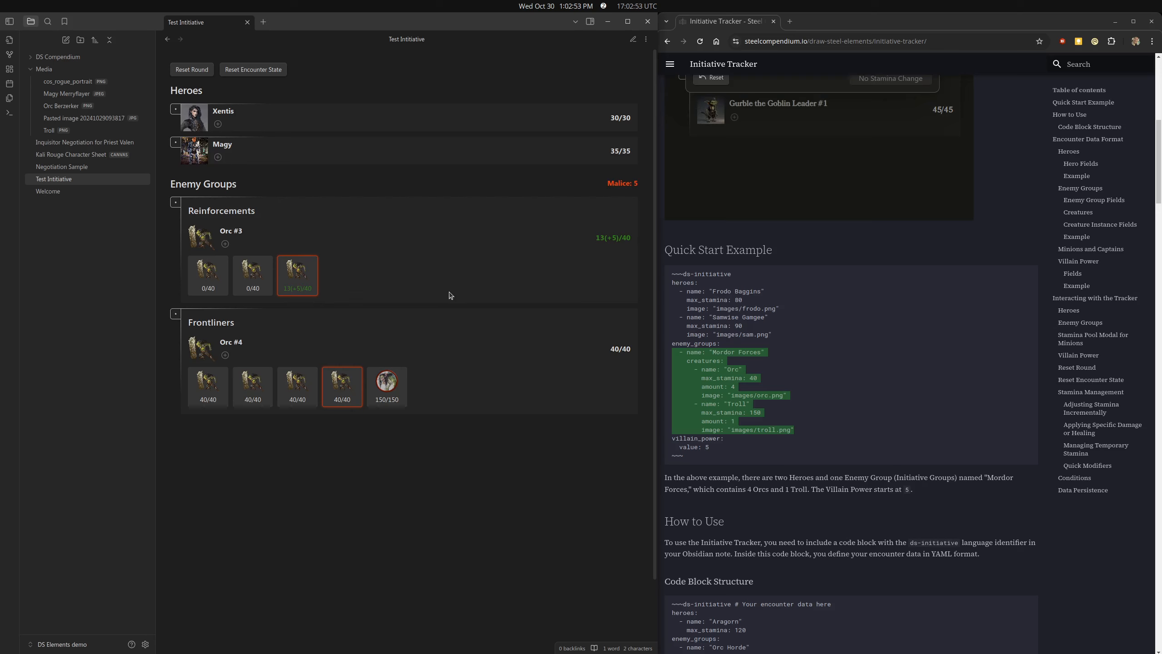
Step: Lower Magy's stamina to -16 and commit the 51 stamina loss
click(613, 154)
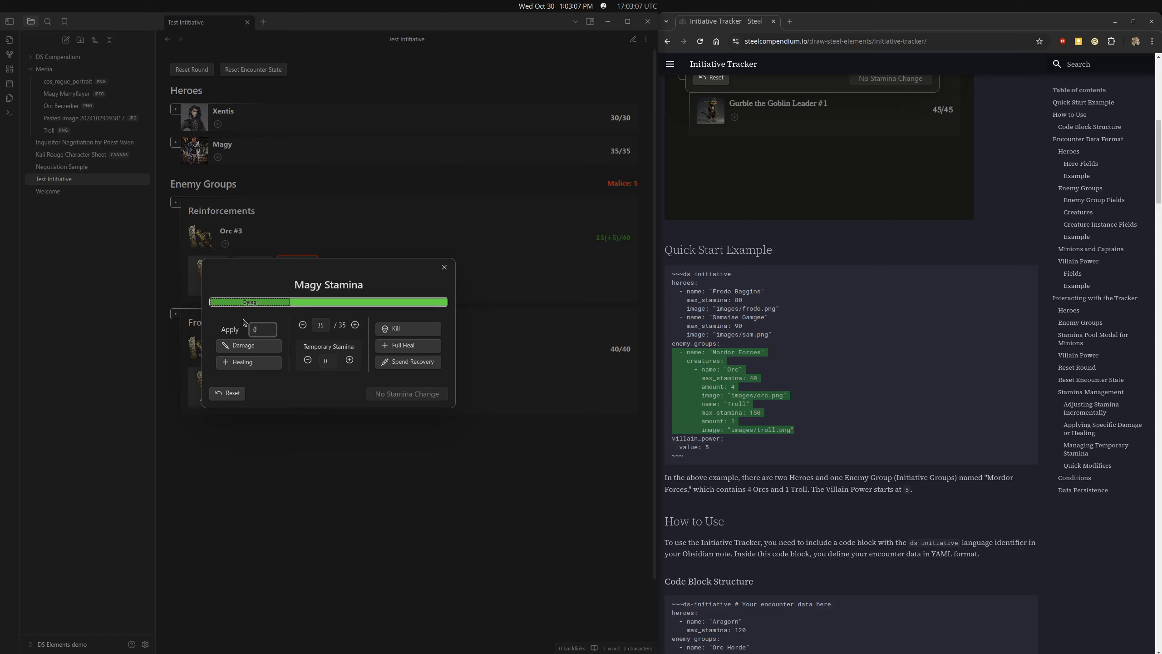
click(247, 345)
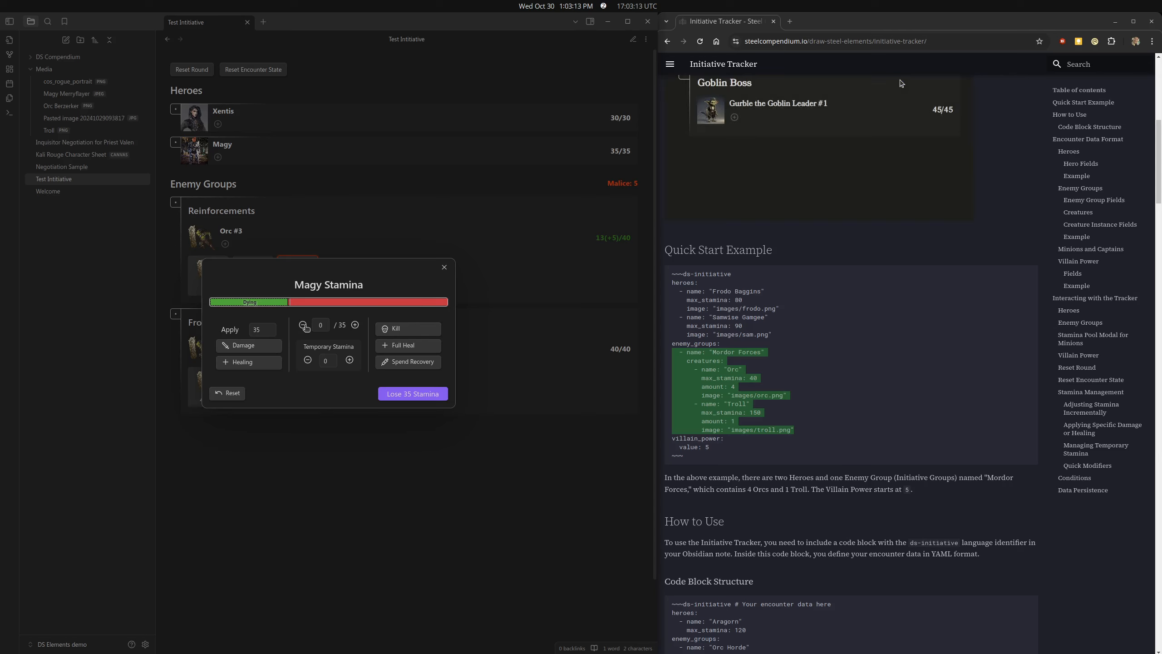
click(303, 325)
click(302, 325)
click(301, 325)
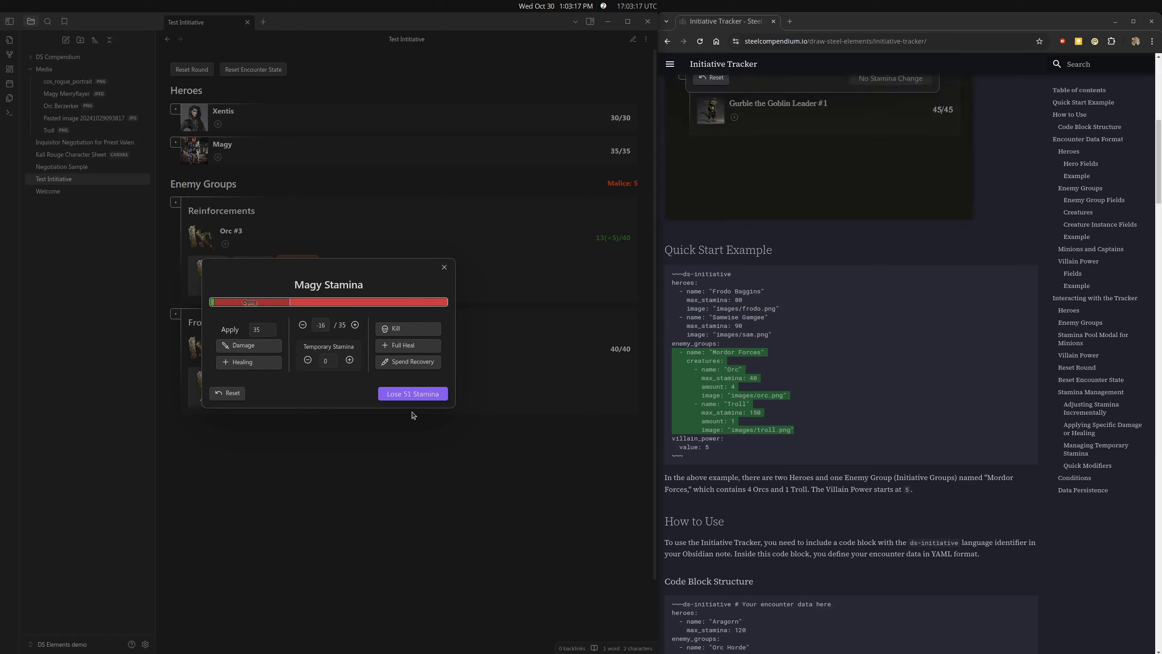
click(412, 394)
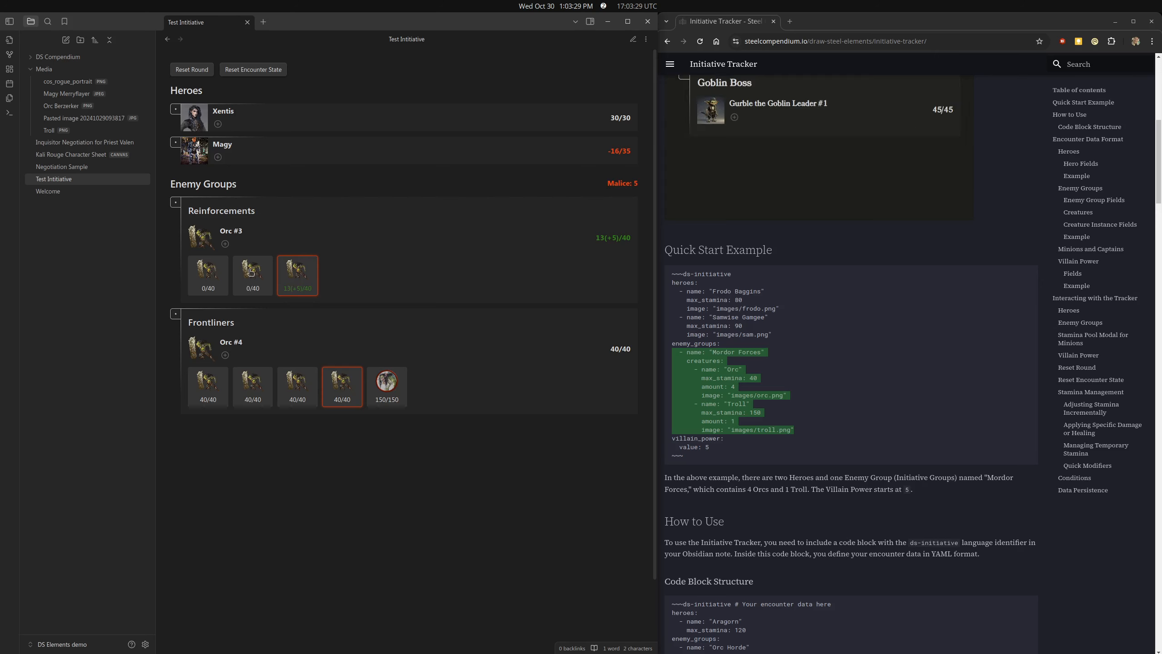
Step: Select the second Reinforcements Orc, and step the Malice value down and back up to 5
click(265, 271)
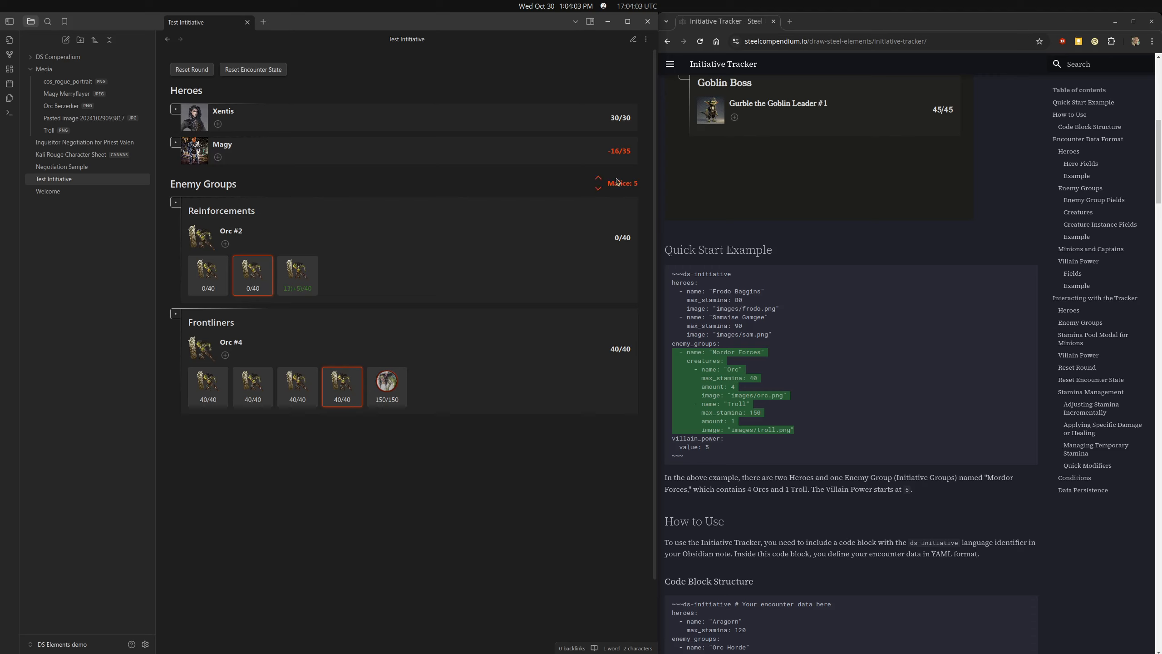
click(600, 189)
double_click(599, 188)
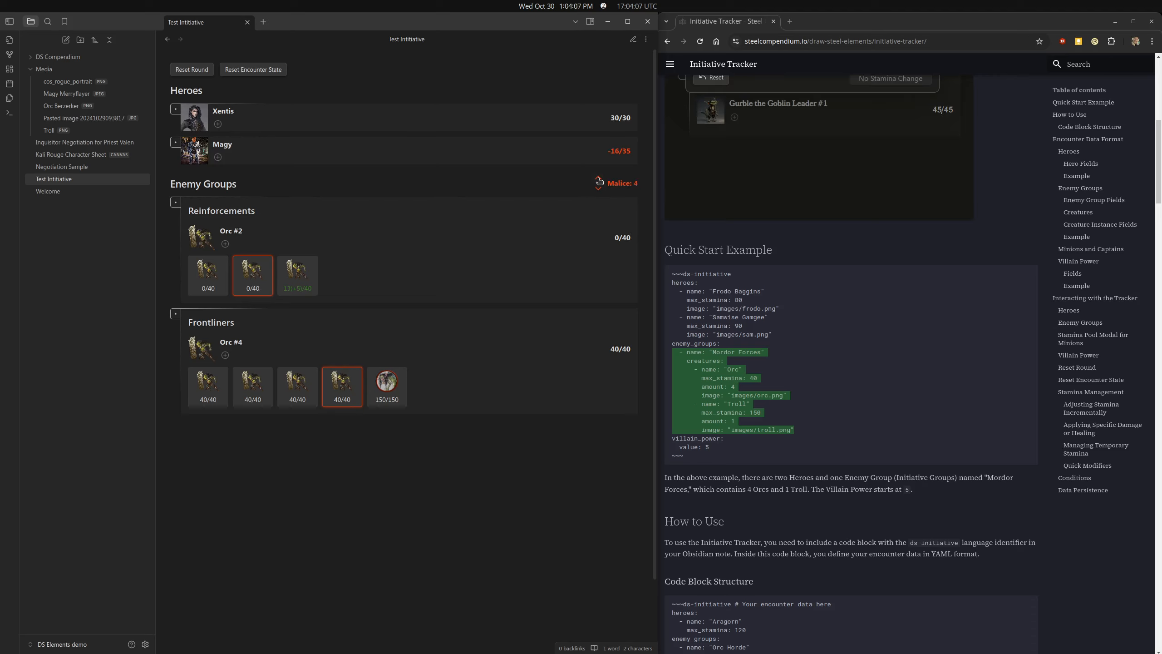
click(599, 180)
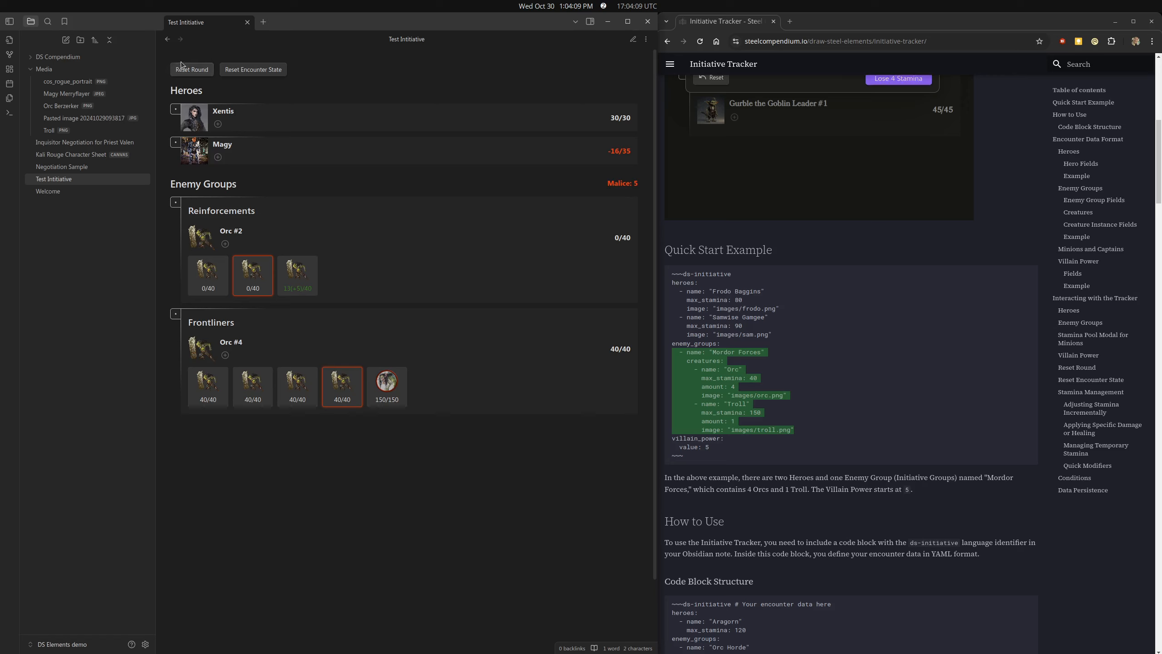
double_click(599, 188)
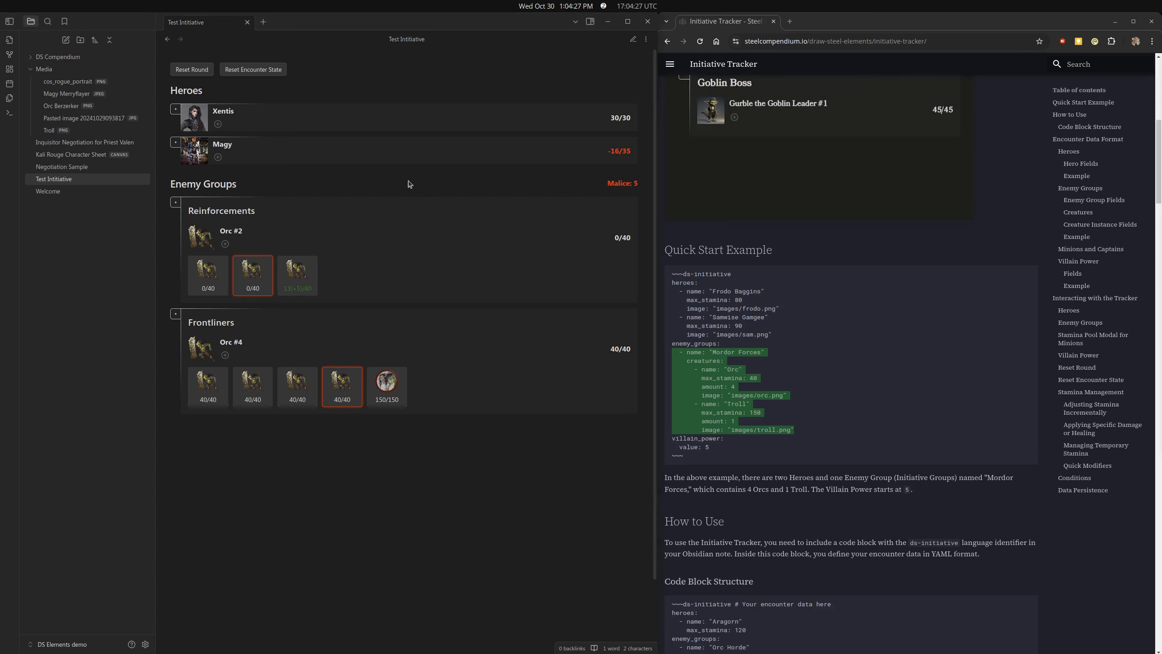
Step: Add the Bleeding and Invisible conditions to Xentis, and remove both of them again
click(219, 125)
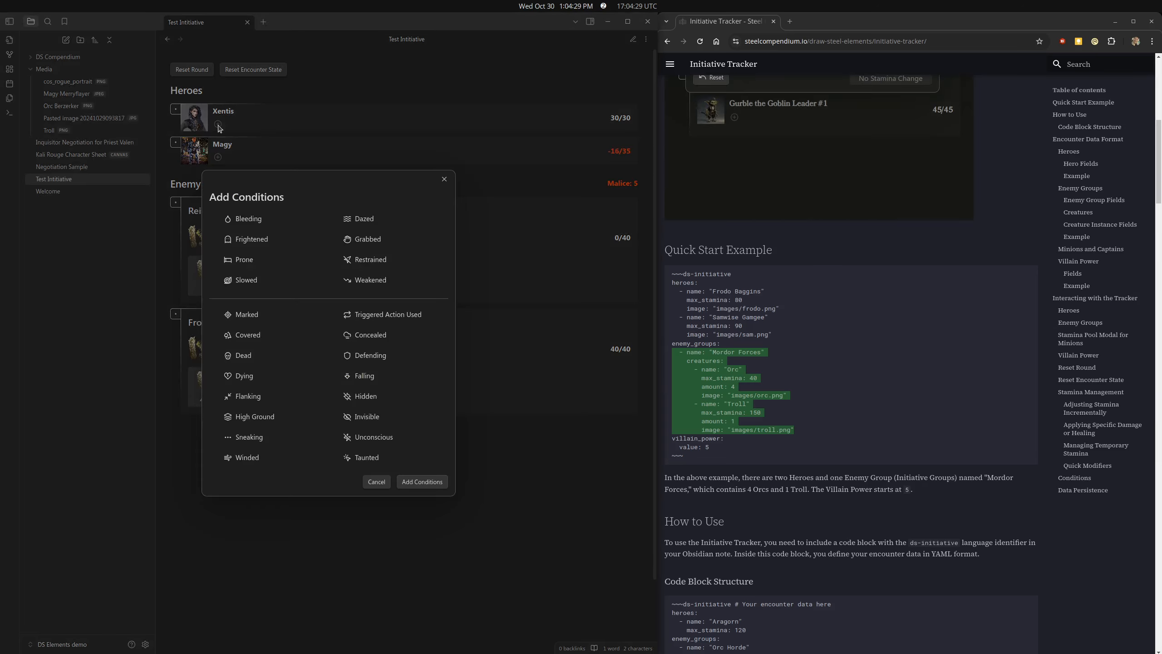
click(444, 179)
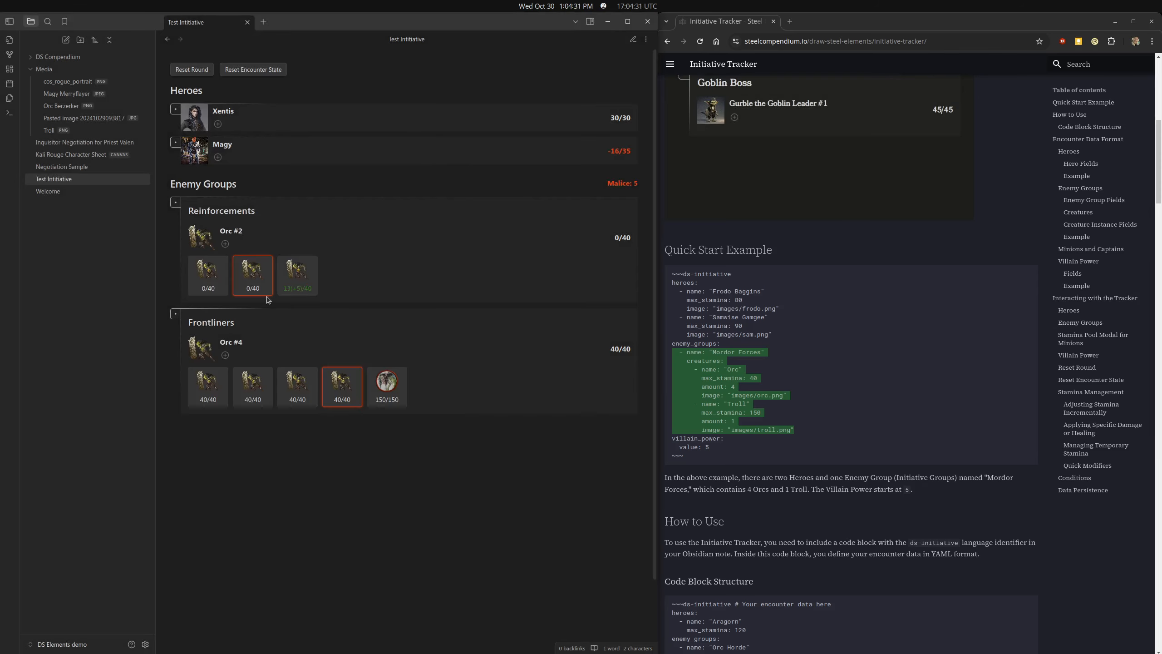
click(218, 124)
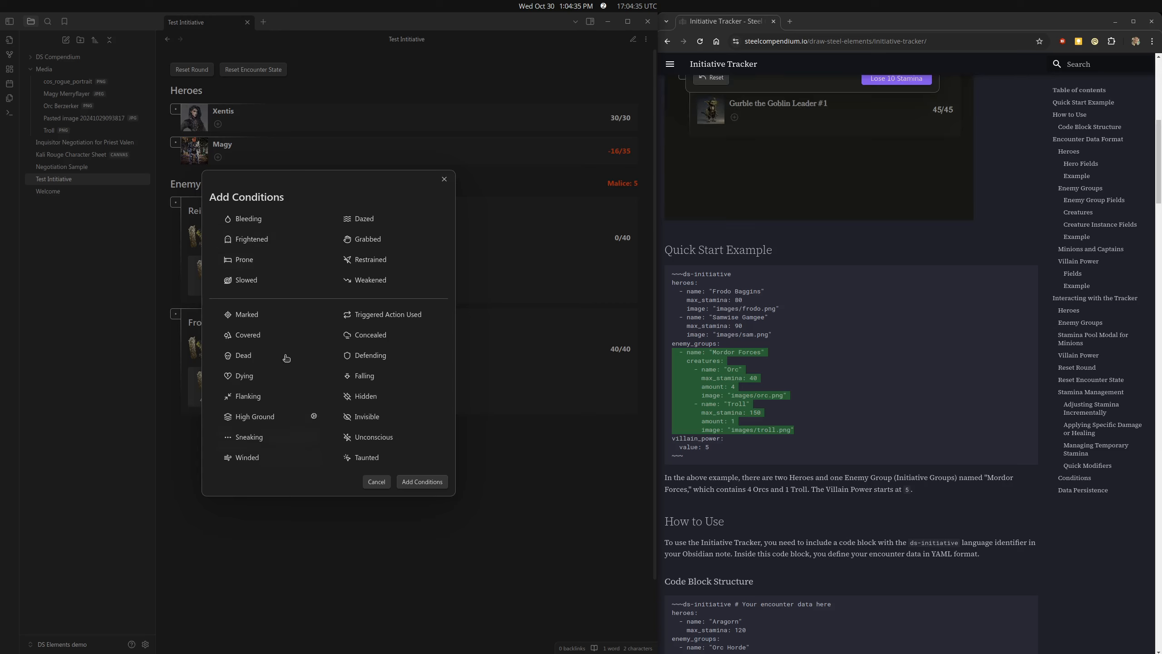
click(245, 221)
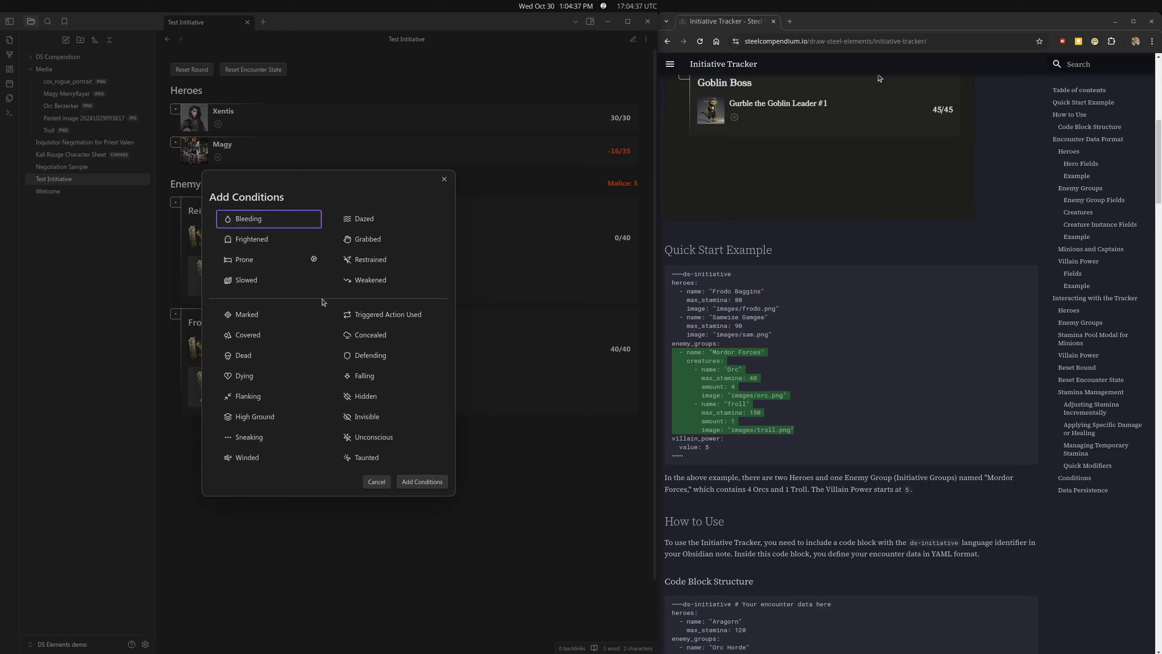
click(364, 415)
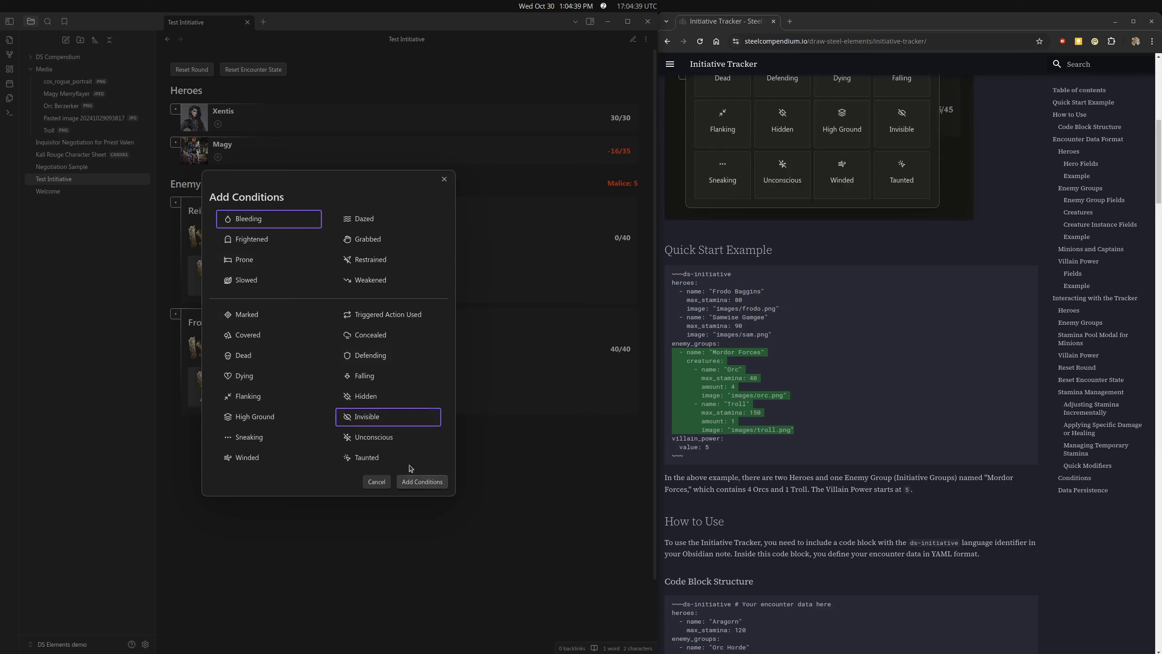
click(421, 481)
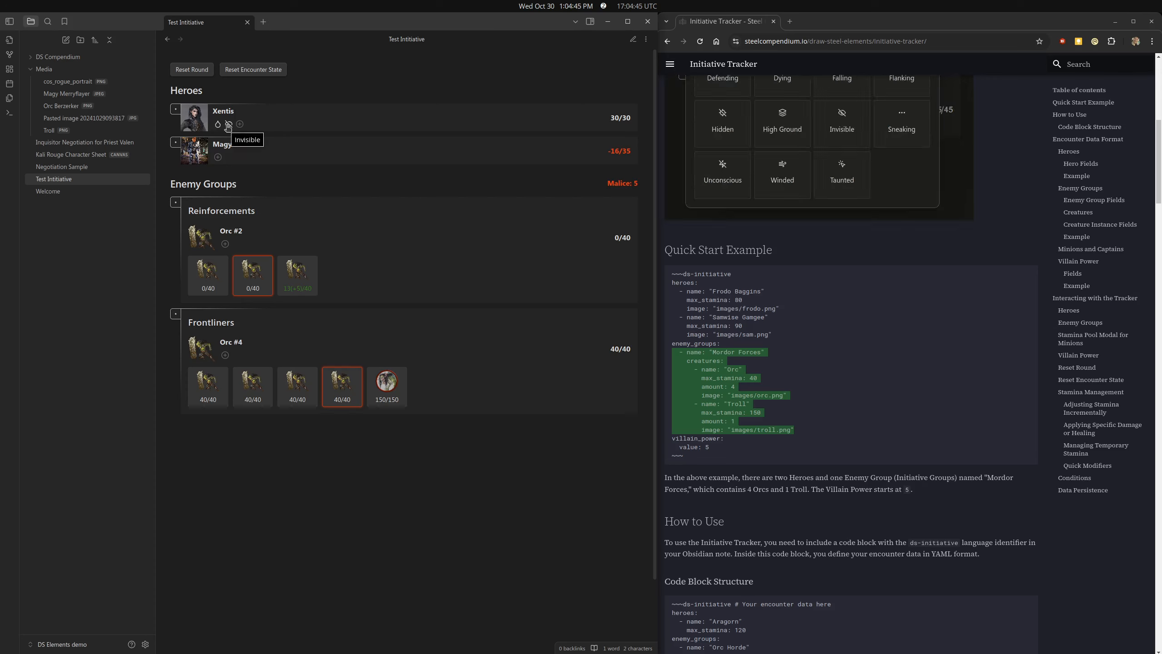
click(228, 124)
click(218, 124)
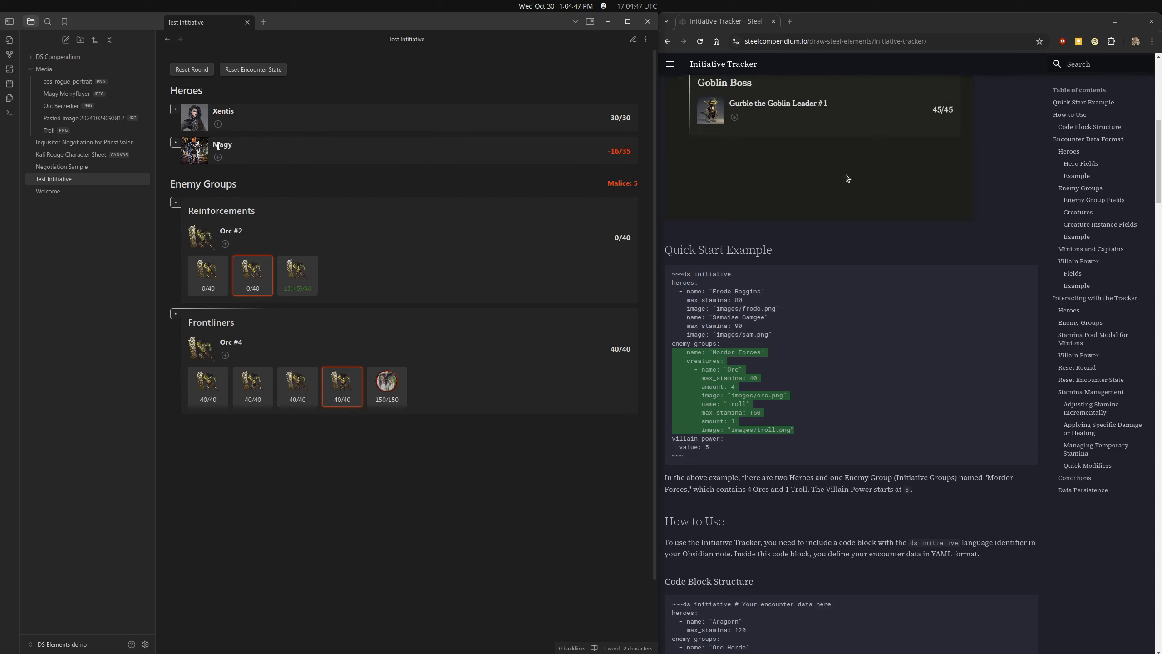
Step: Open the customization of the Bleeding condition for Xentis and set its color to red
click(218, 125)
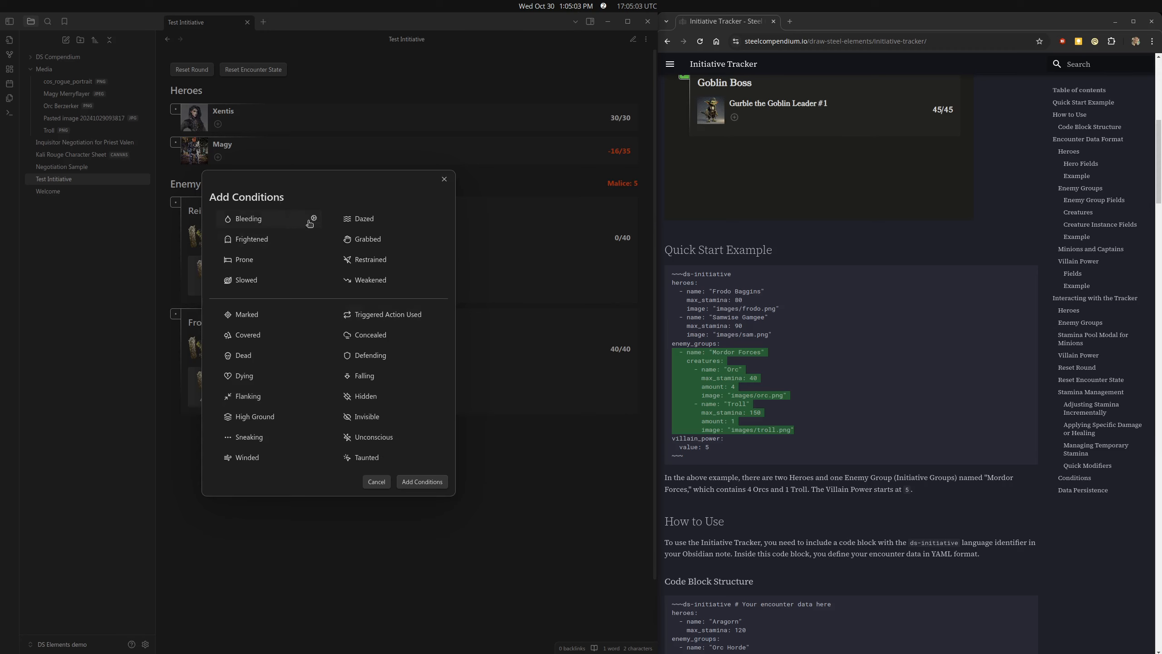
click(313, 220)
click(252, 332)
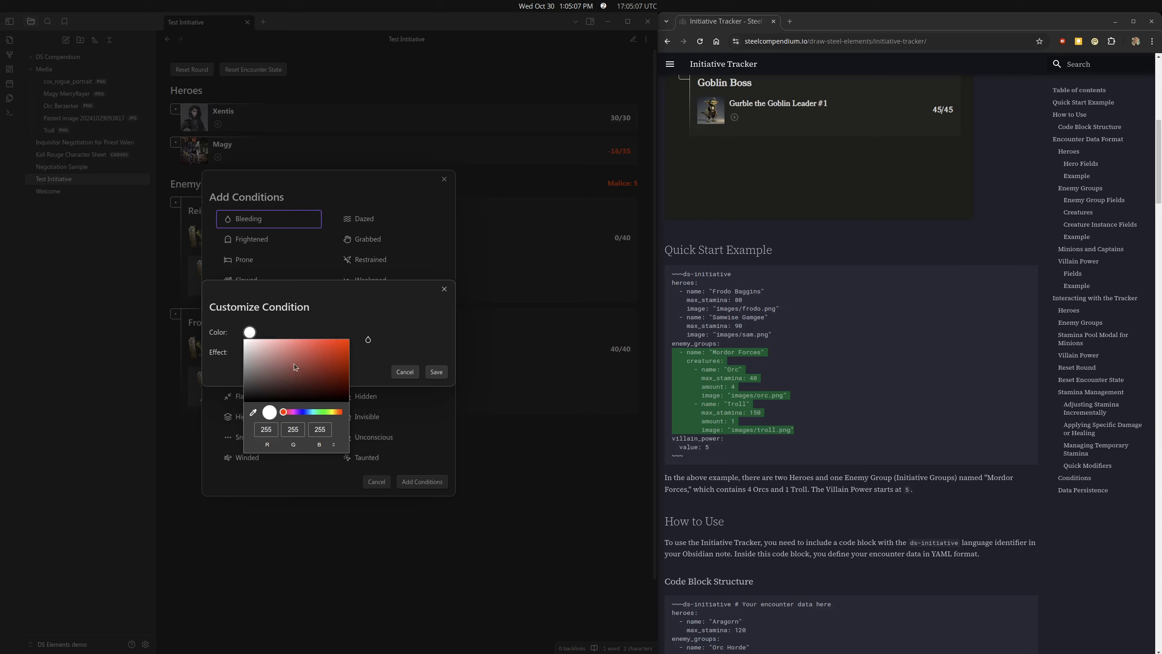
drag(282, 378, 388, 333)
click(295, 306)
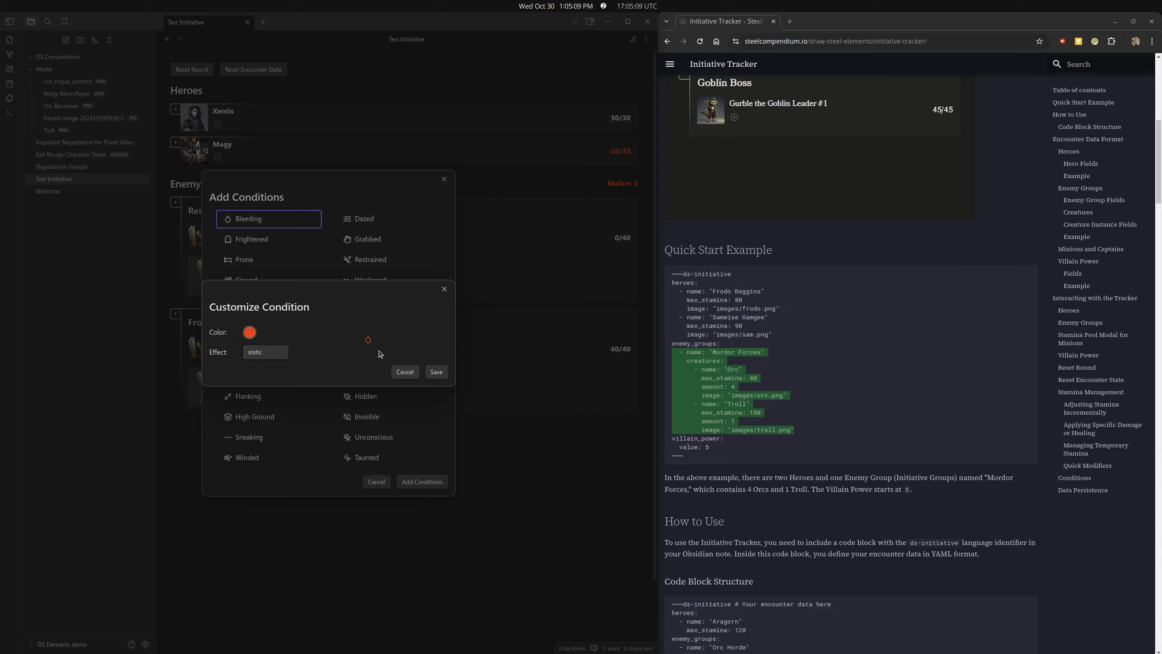
Step: Try out the glow, glow-pulse and breathing effects on the Bleeding condition
click(279, 355)
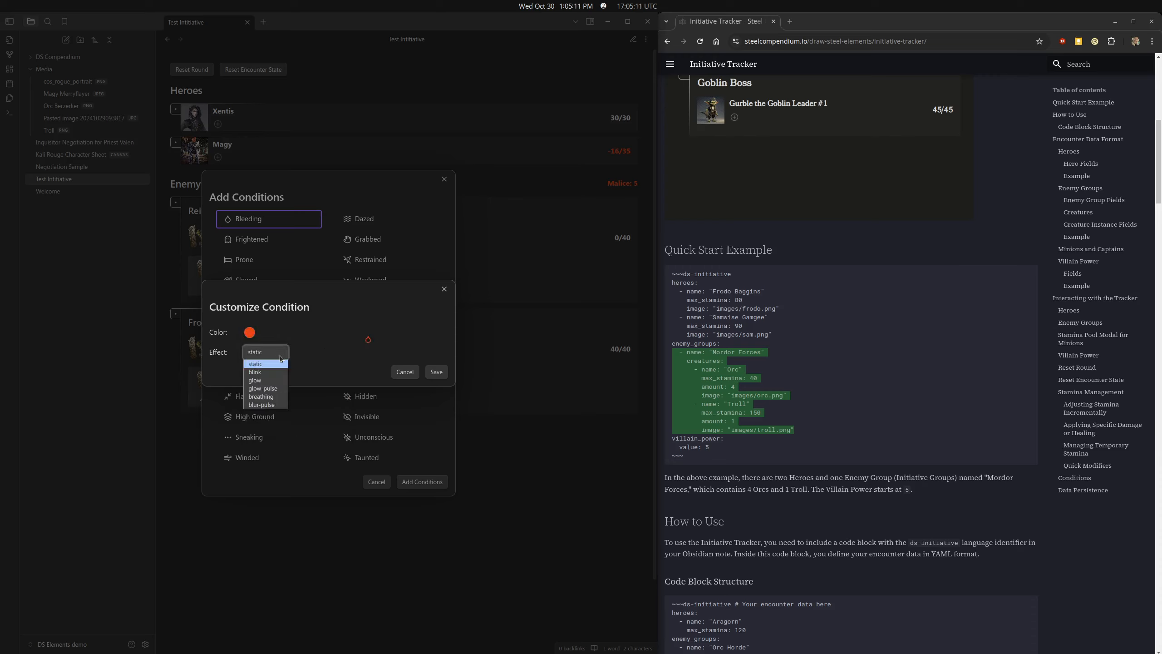
click(270, 380)
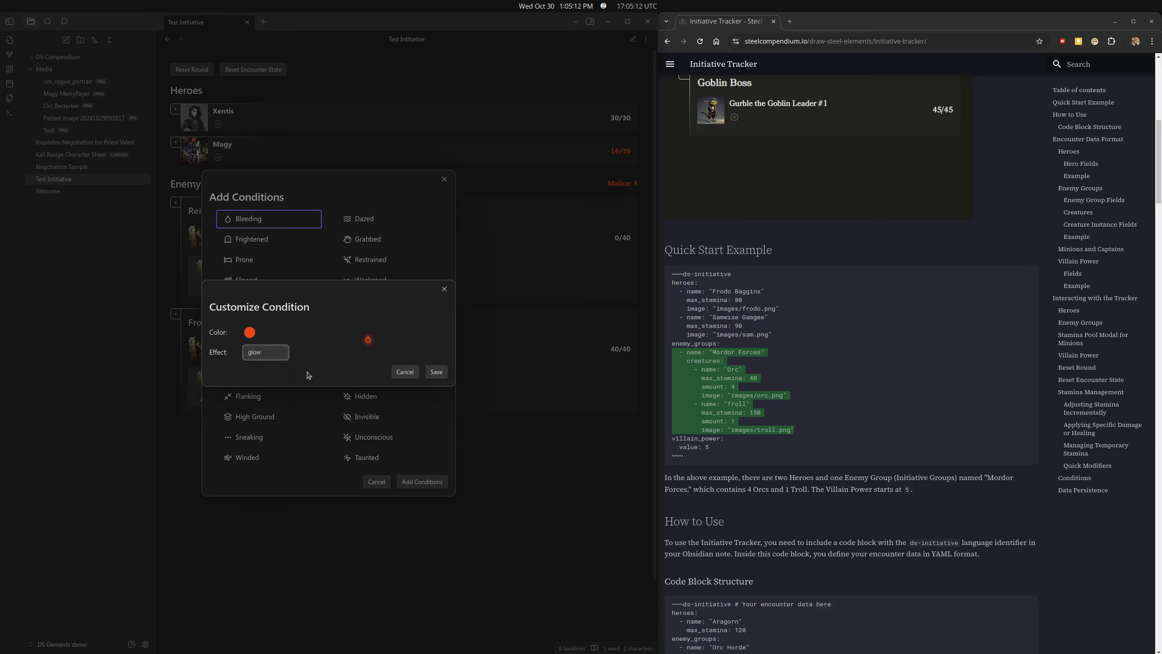
click(270, 351)
click(278, 365)
click(276, 356)
click(268, 394)
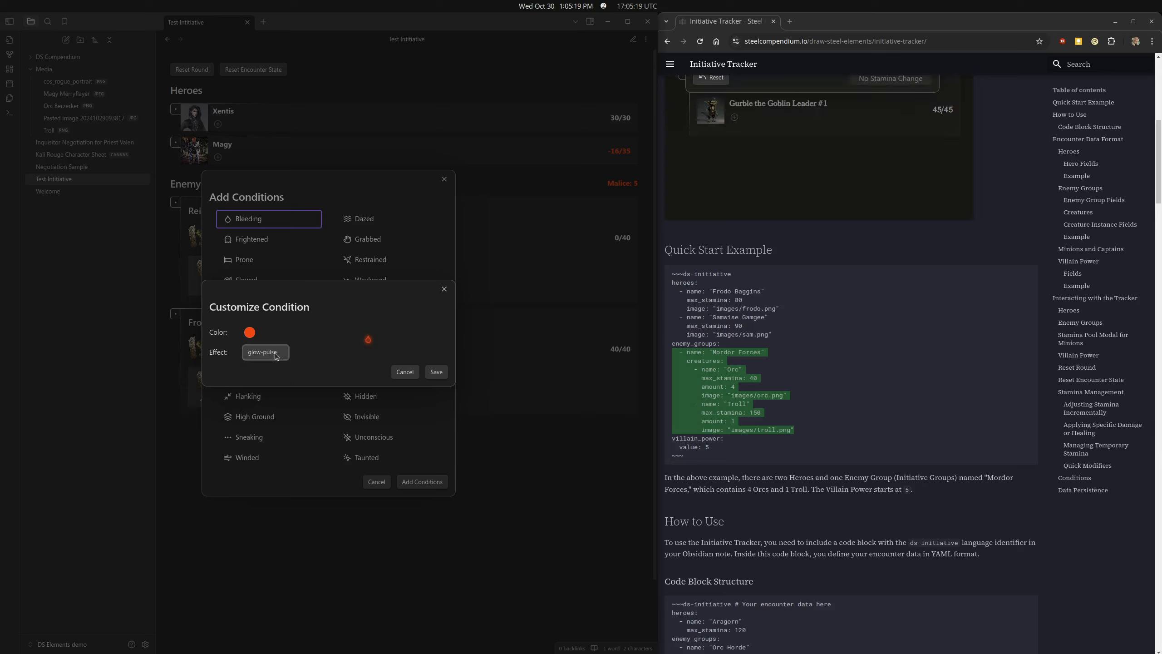
click(276, 357)
click(273, 396)
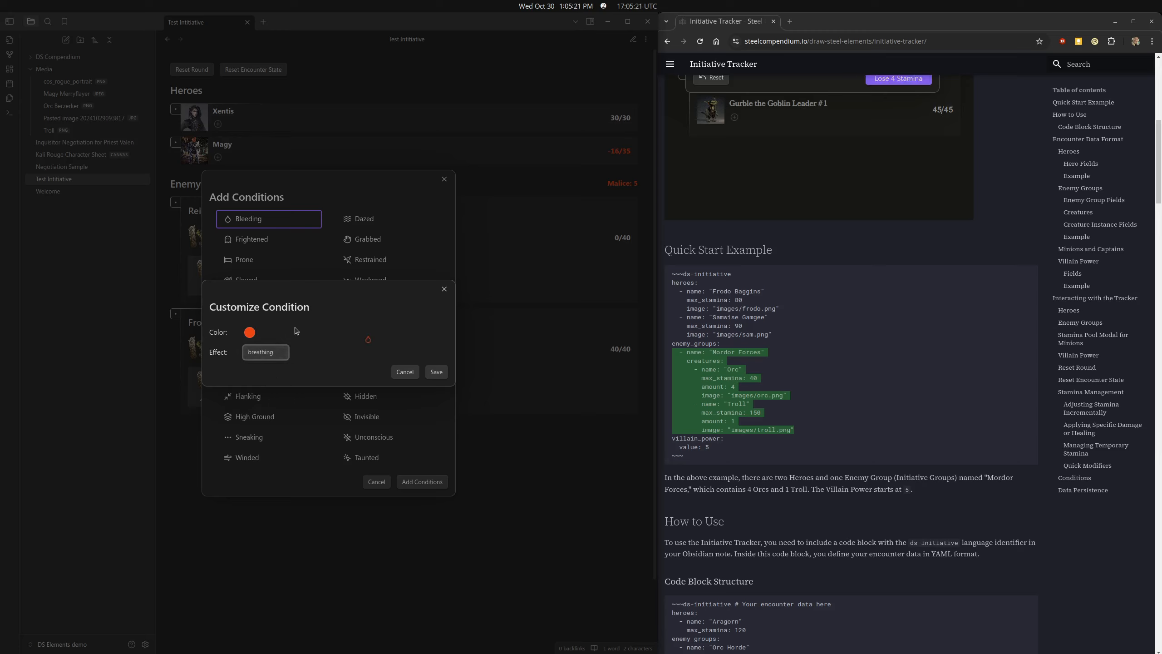
Step: Set the Bleeding condition's effect to blur-pulse, save the customization and add the condition to Xentis
click(277, 352)
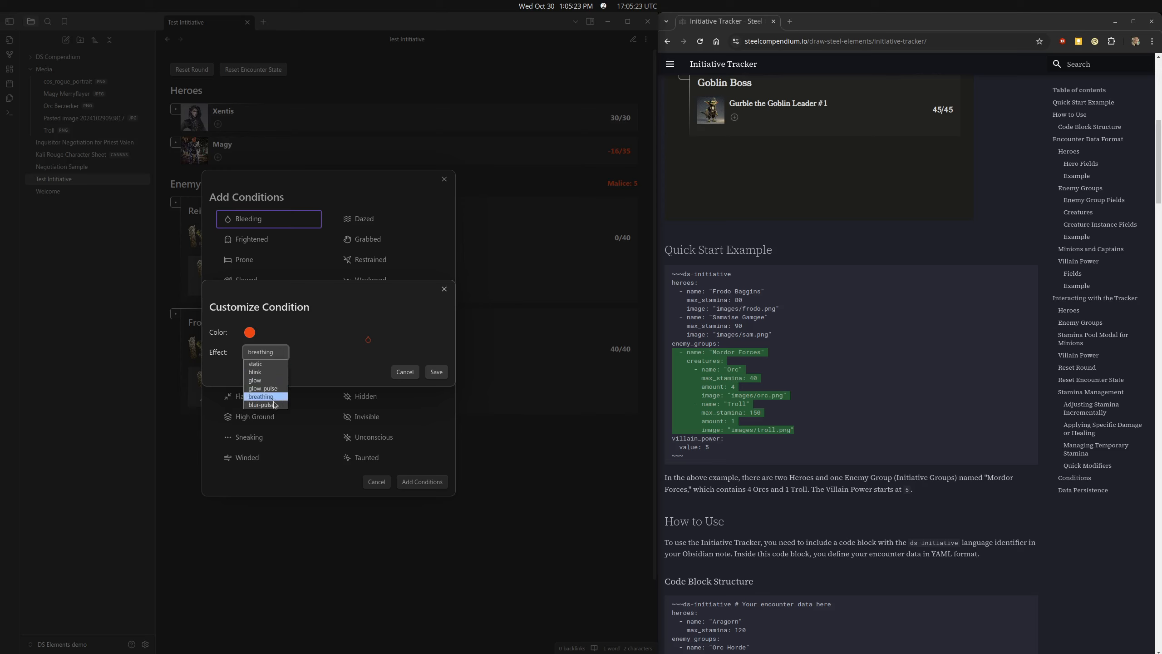
click(274, 405)
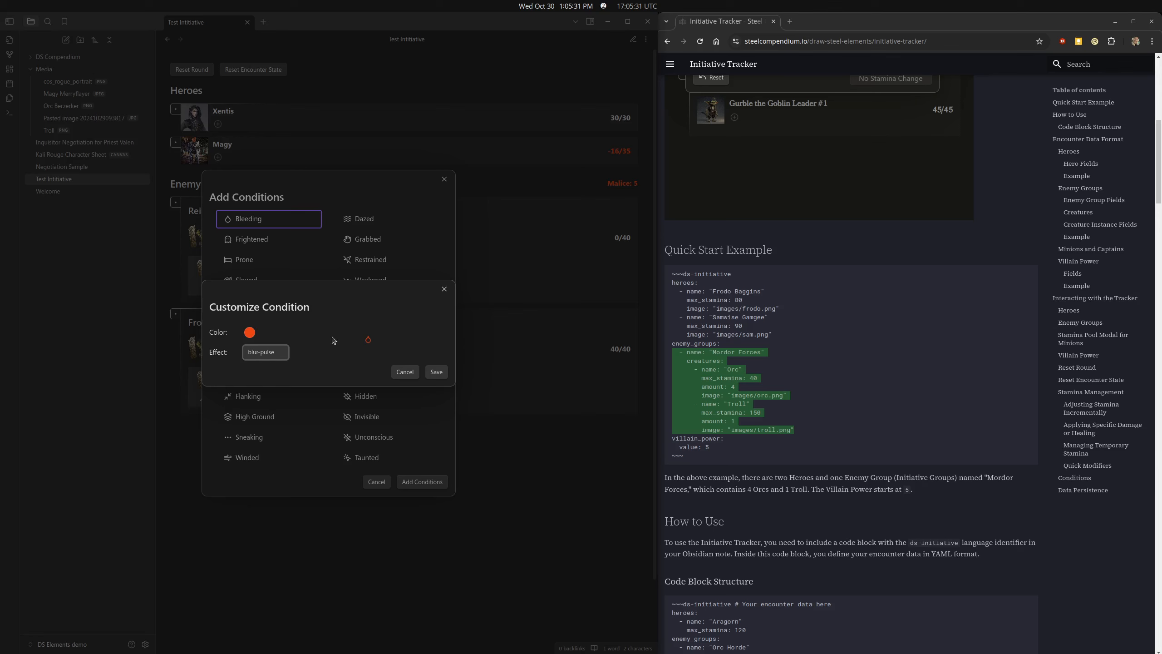
click(435, 372)
click(422, 481)
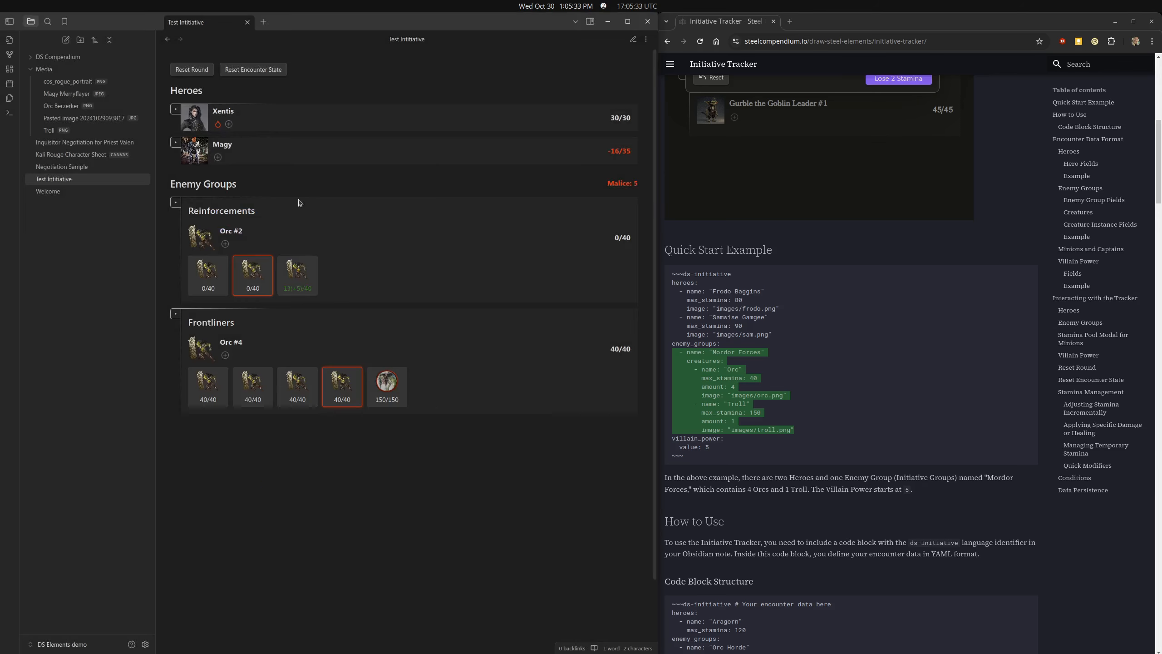
Step: Choose the Flanking condition for Magy and customize its color to blue
click(219, 157)
click(245, 396)
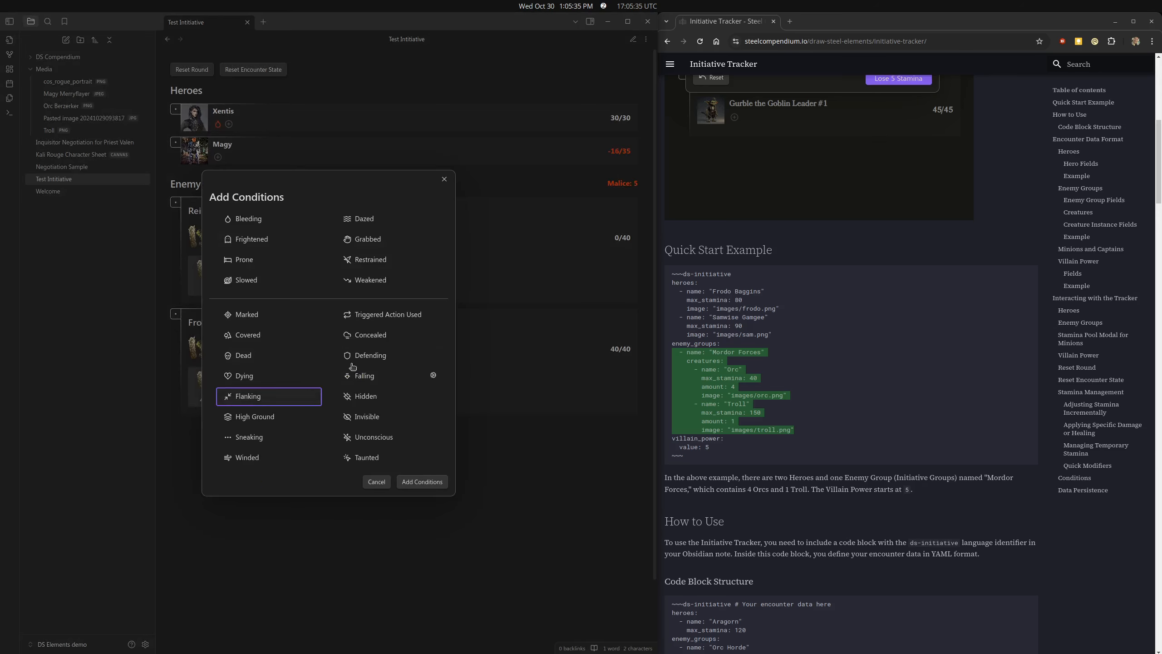
click(313, 397)
click(249, 331)
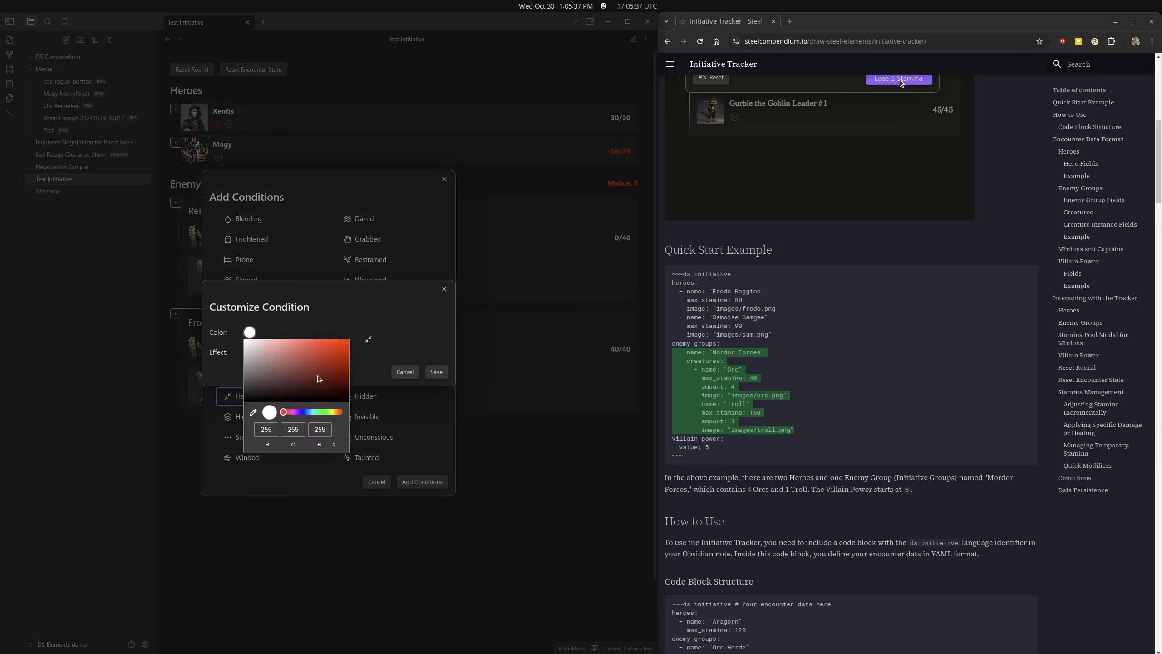
click(326, 386)
click(304, 412)
Step: Give the Flanking condition the blink effect, save the customization and add the condition to Magy
click(266, 351)
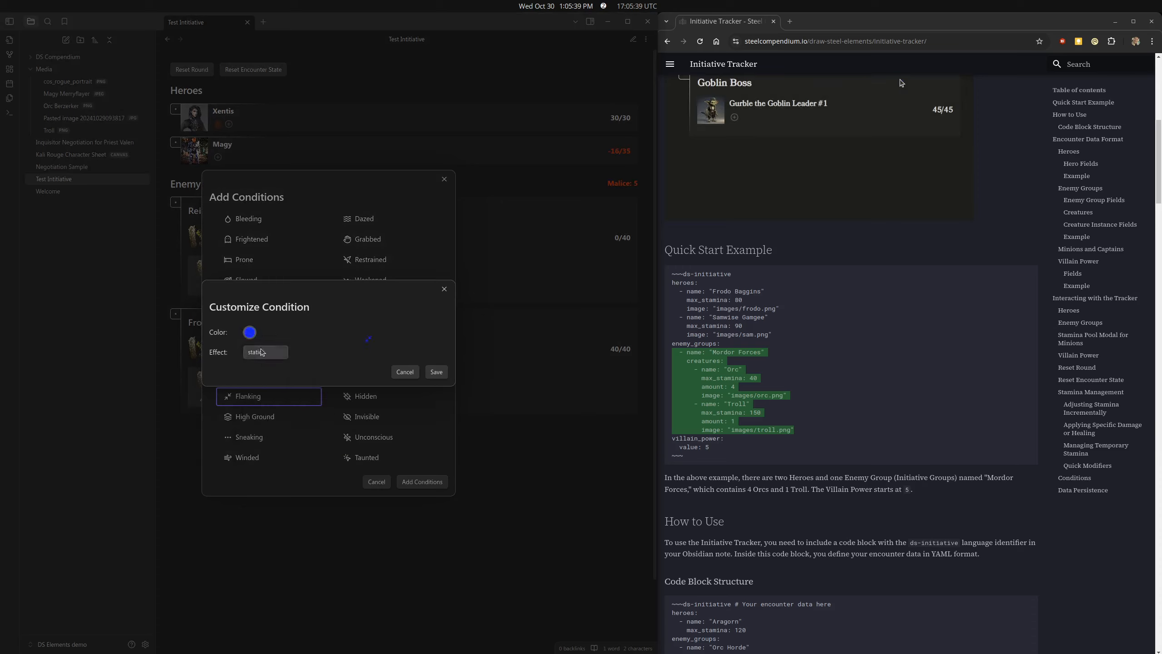
click(266, 351)
click(265, 372)
click(436, 371)
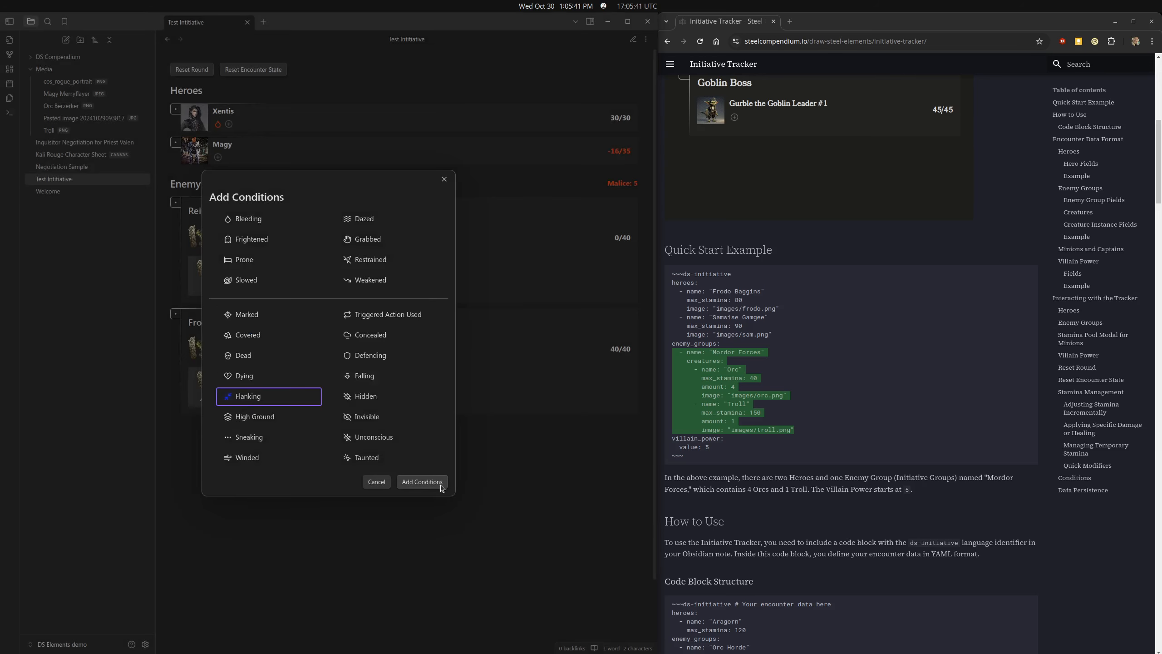
click(422, 481)
click(891, 79)
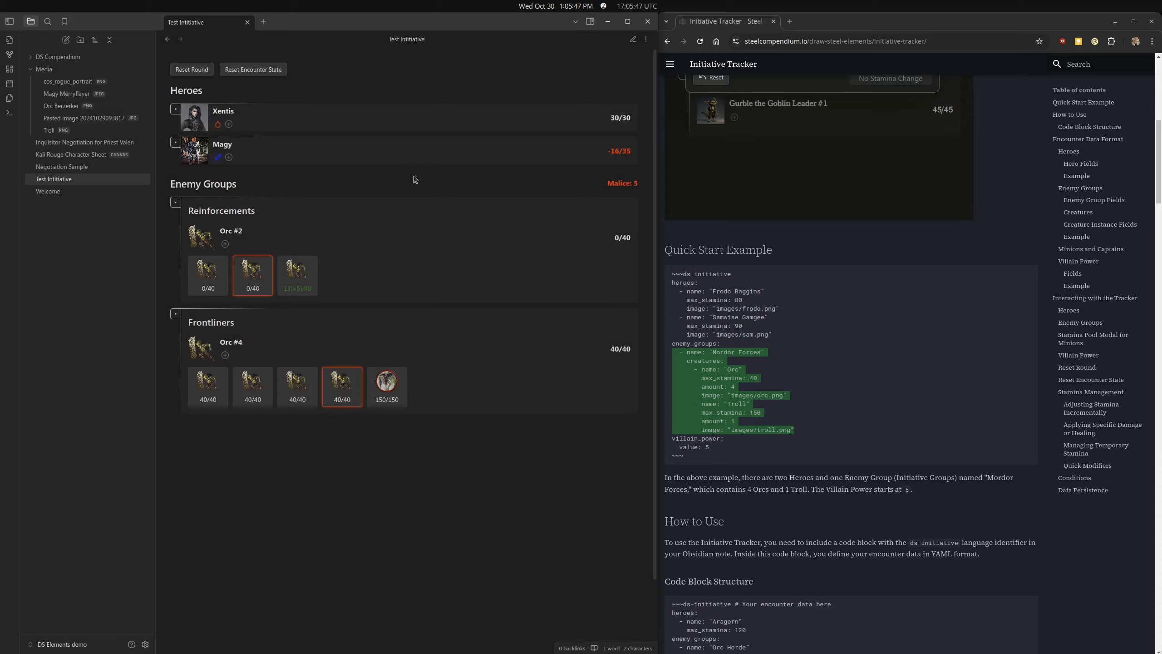
Step: Add the Slowed condition with a red icon color to the fourth Frontliners Orc
click(225, 356)
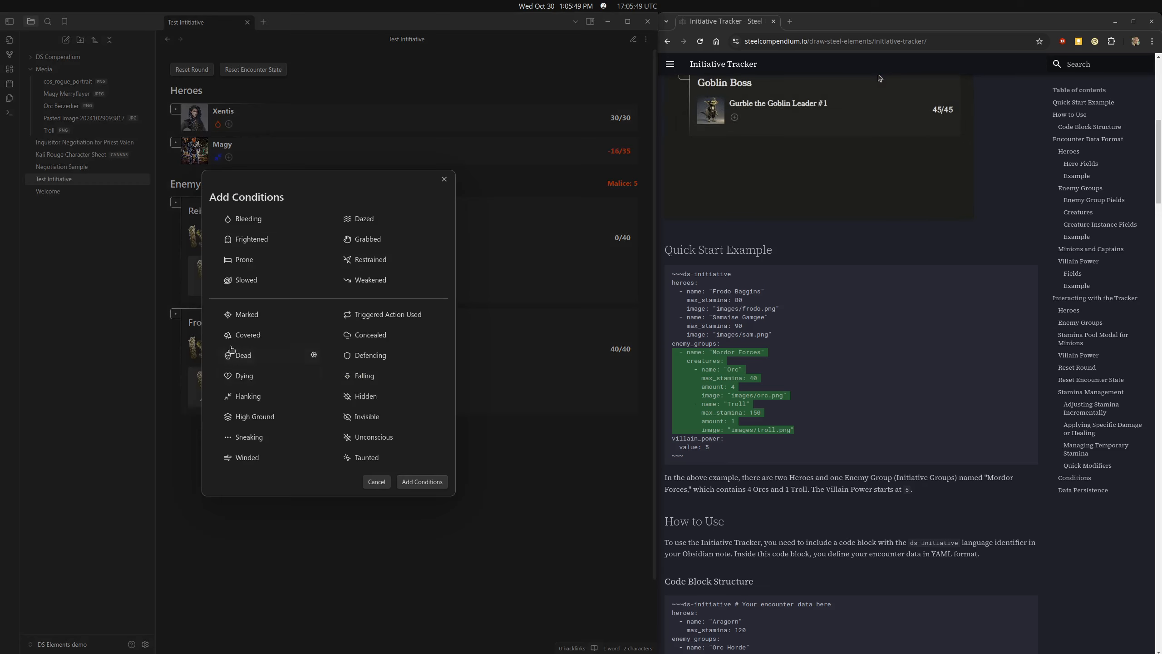
click(241, 281)
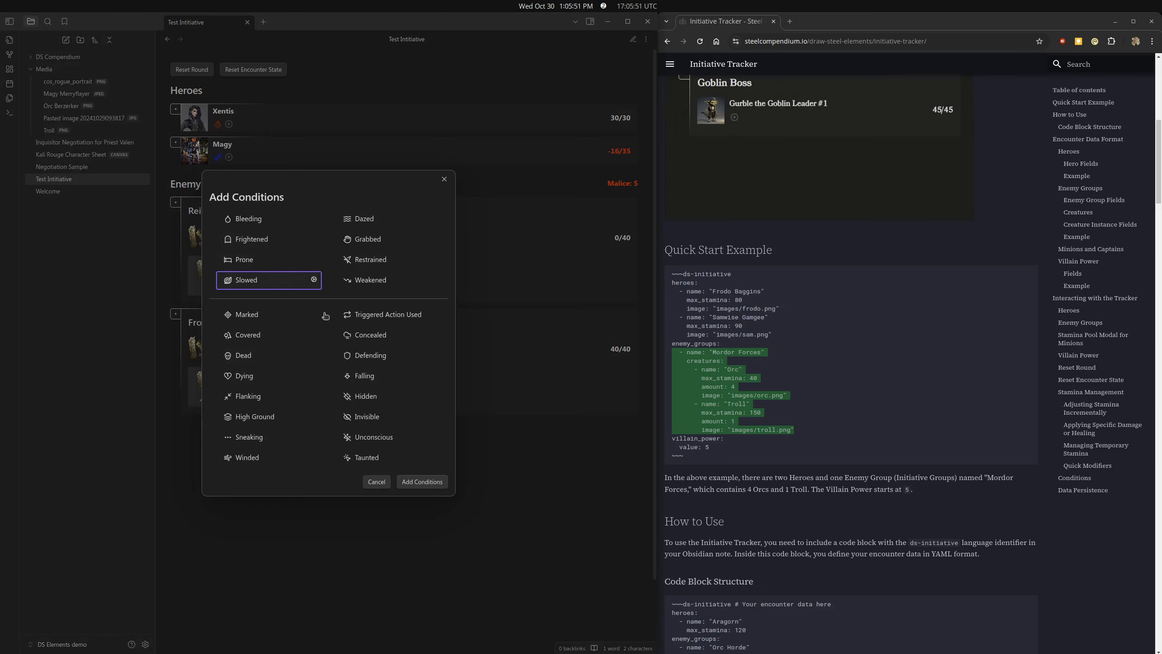
click(314, 279)
click(249, 332)
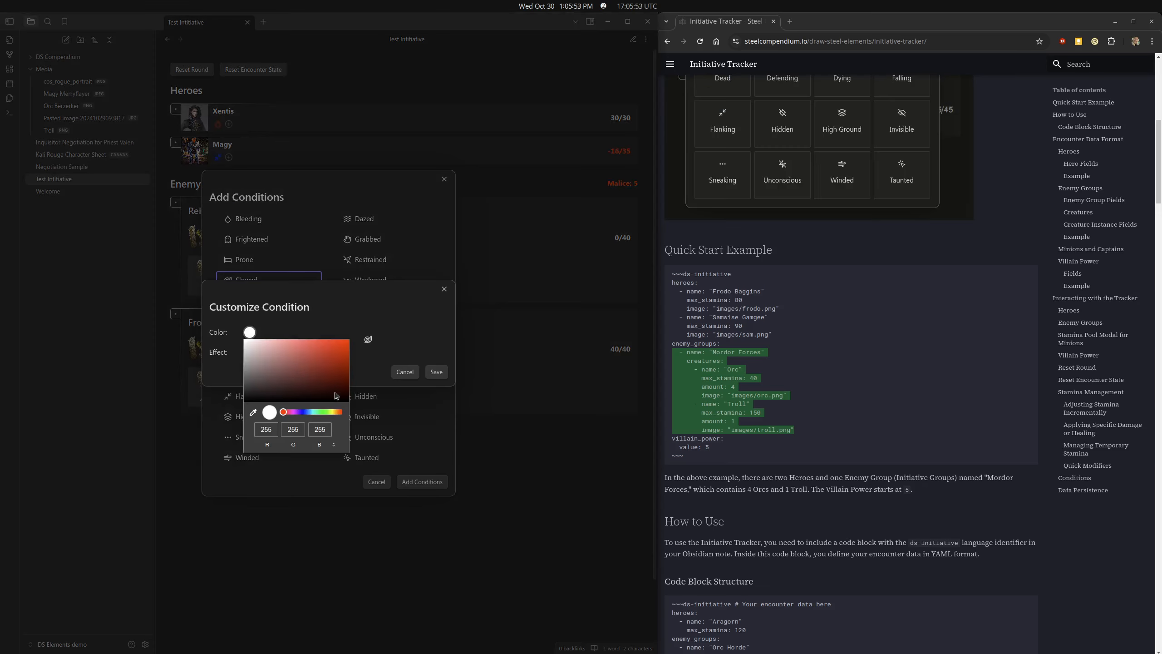
click(308, 387)
click(349, 327)
click(436, 372)
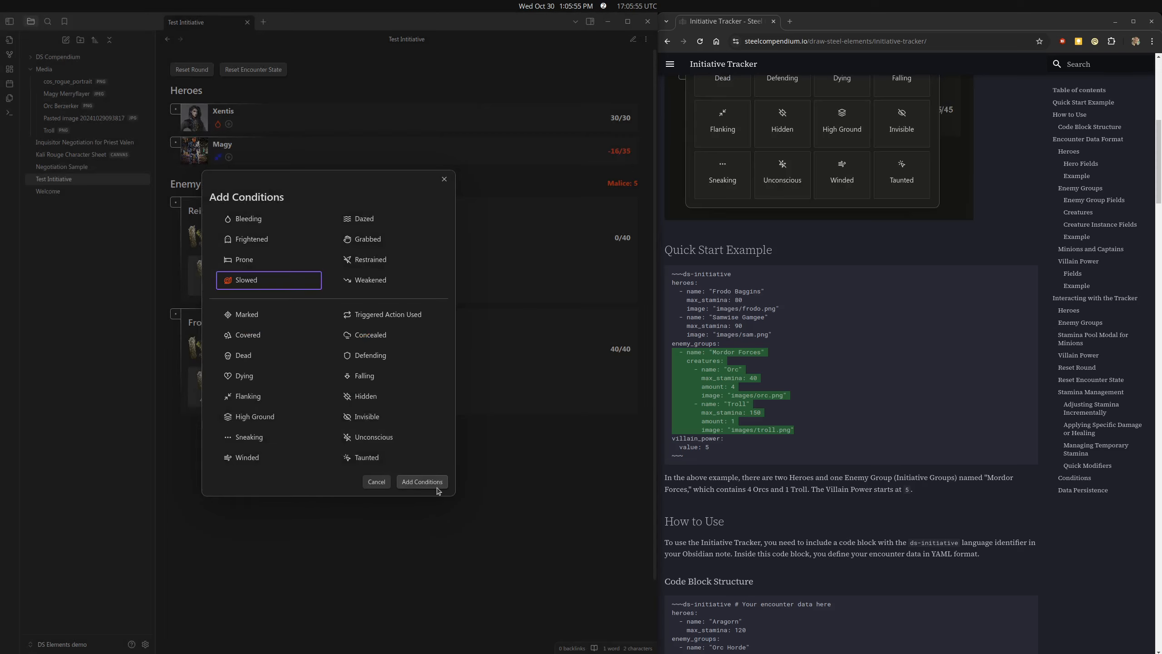
click(430, 481)
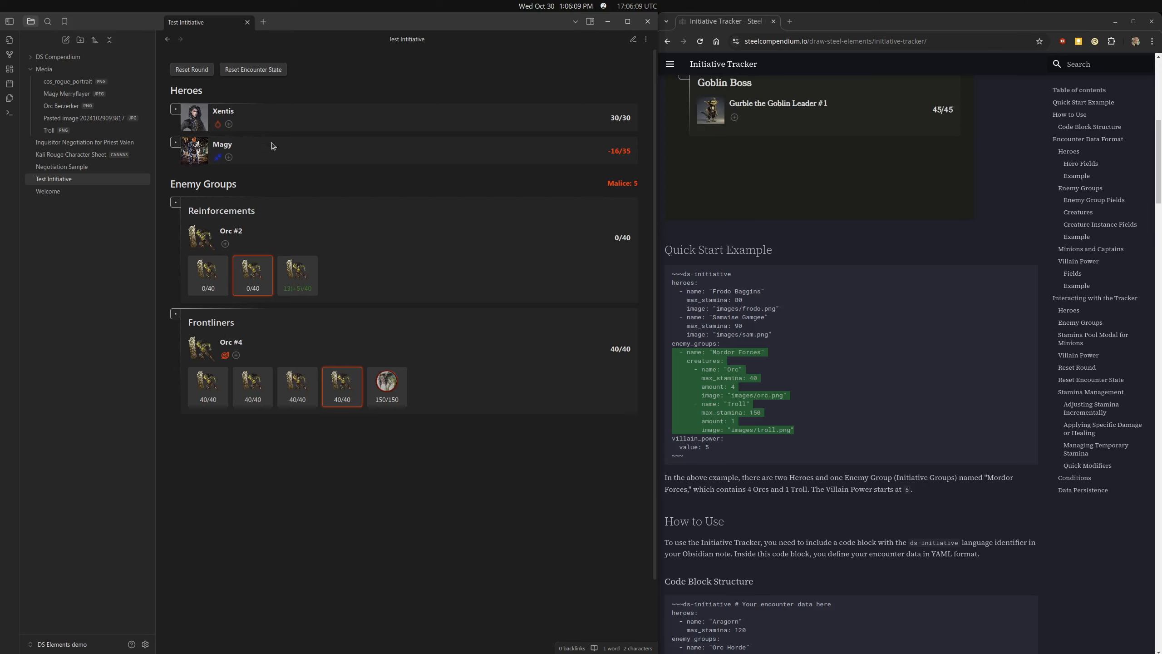
Step: Reset the whole encounter state, confirm it, and check the note's source before returning to the rendered tracker
click(264, 74)
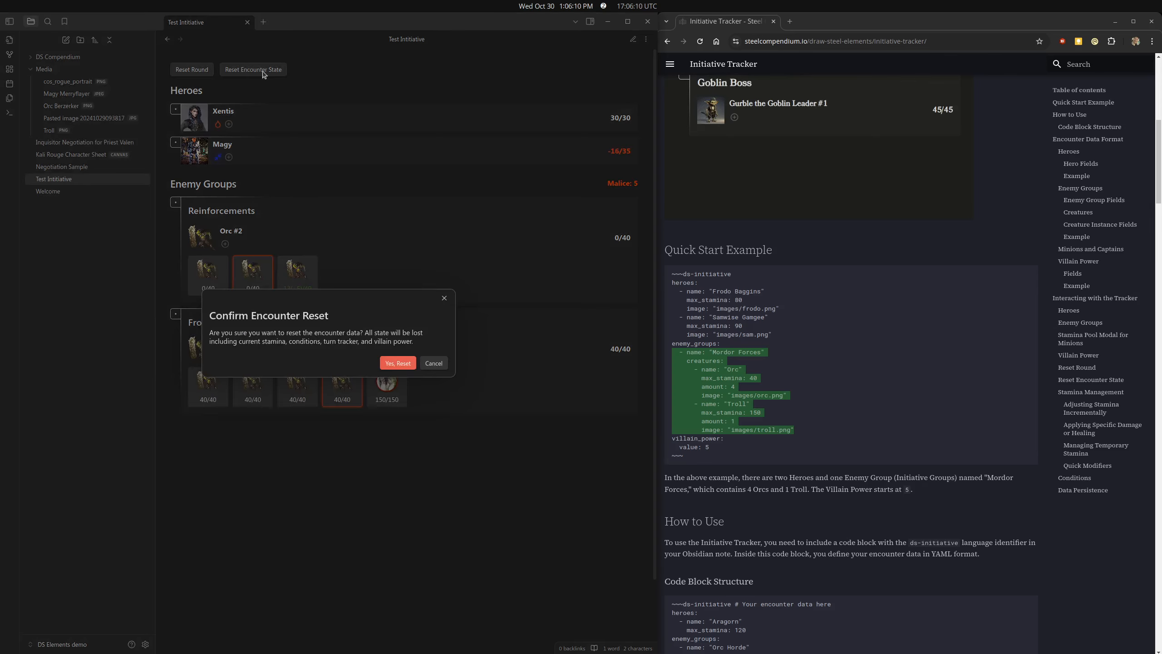
click(387, 362)
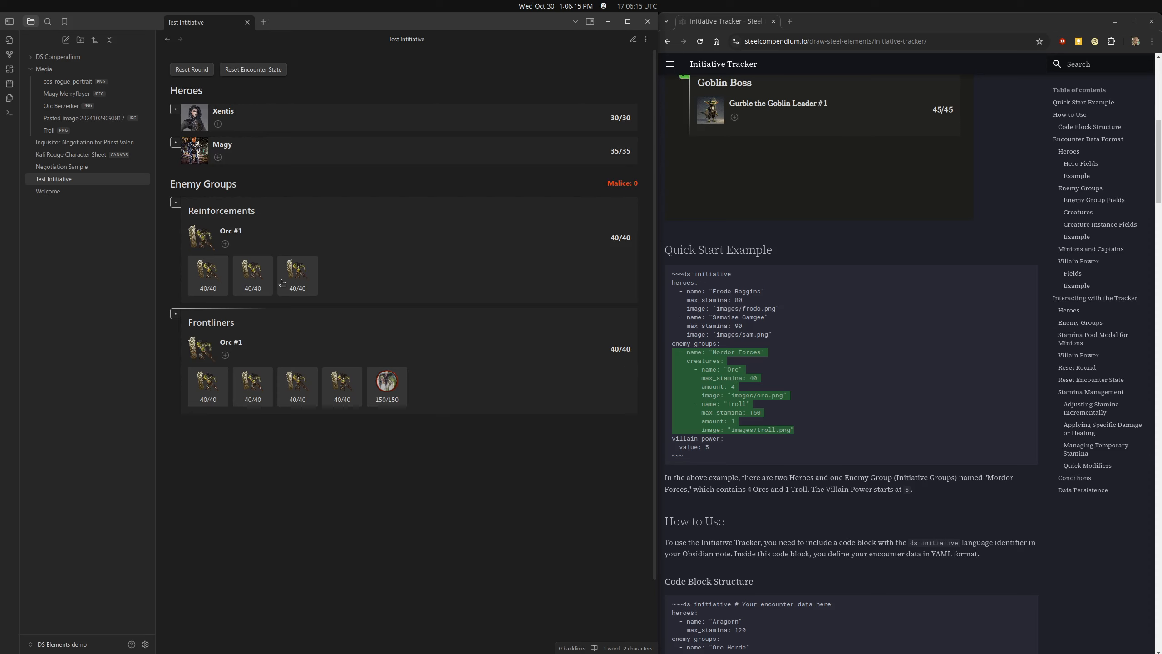
click(632, 39)
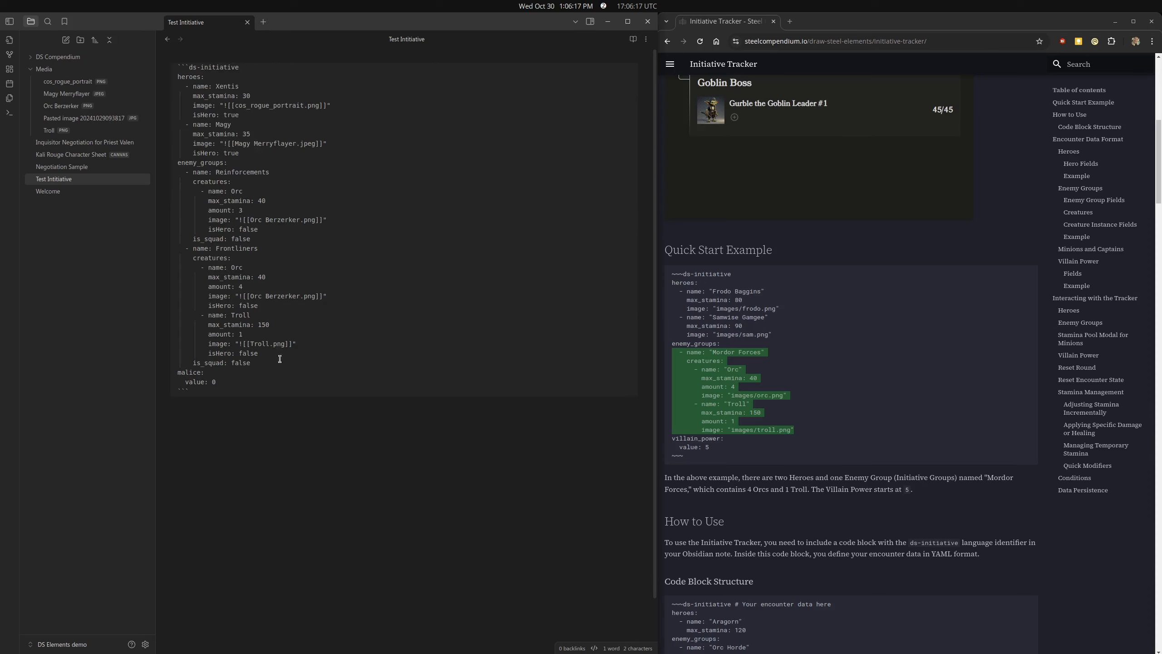
click(632, 39)
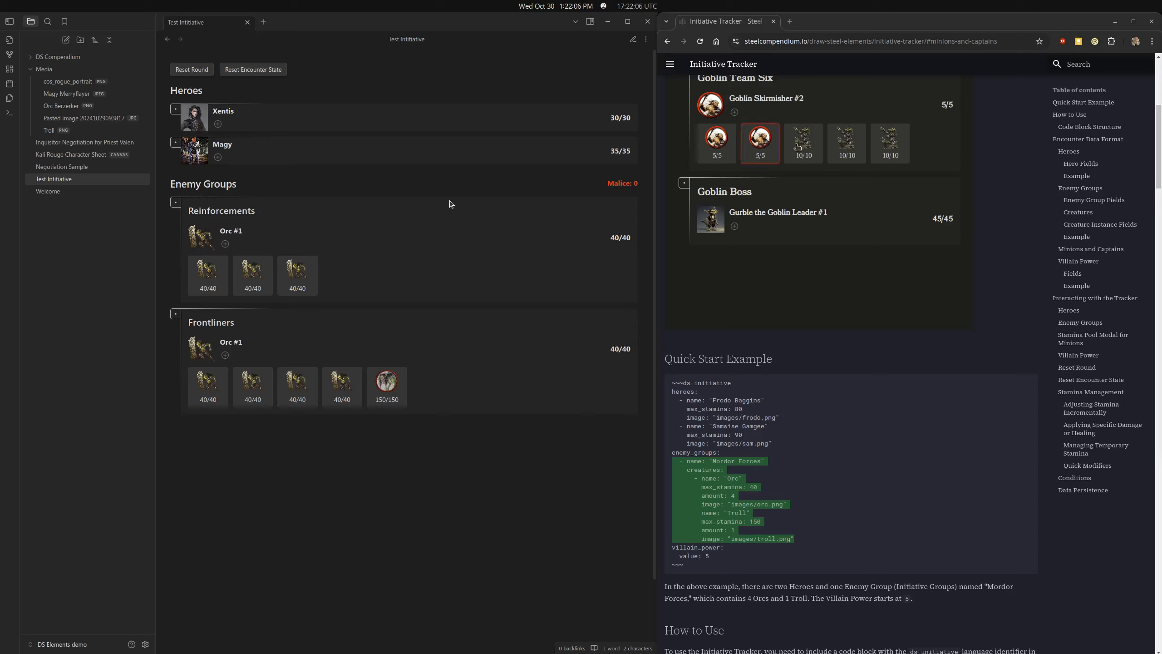
Step: Consult the Minions and Captains documentation and redefine the Reinforcements group as "The little guys" with Orclets at max_stamina 10
click(1091, 249)
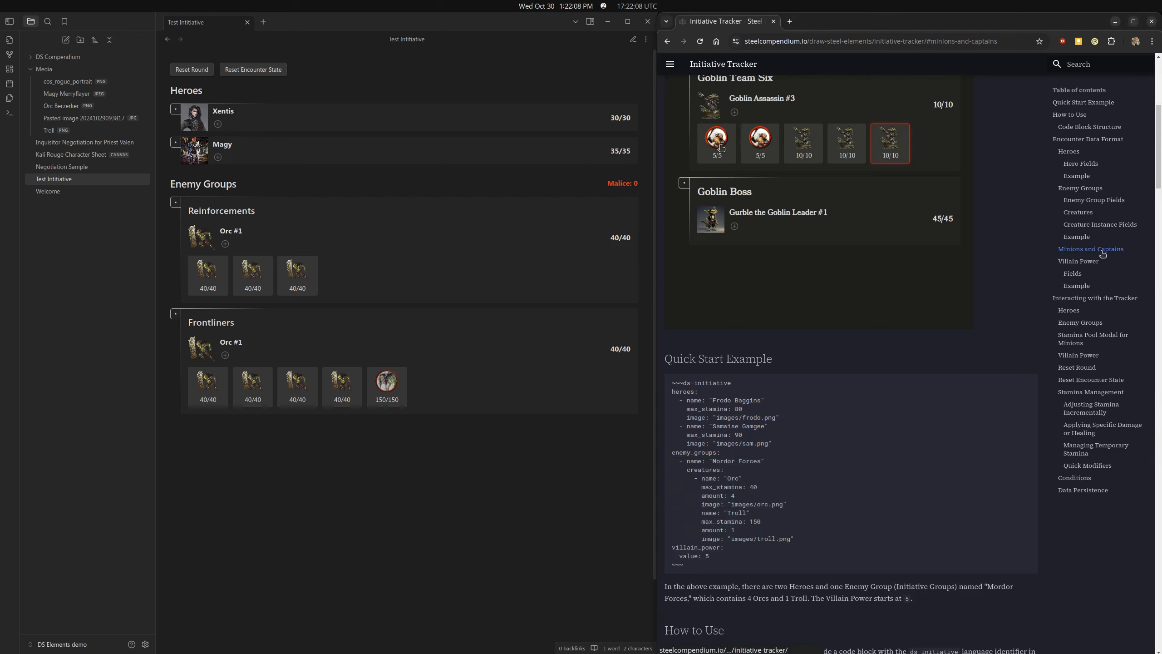
scroll(789, 265, up, 6)
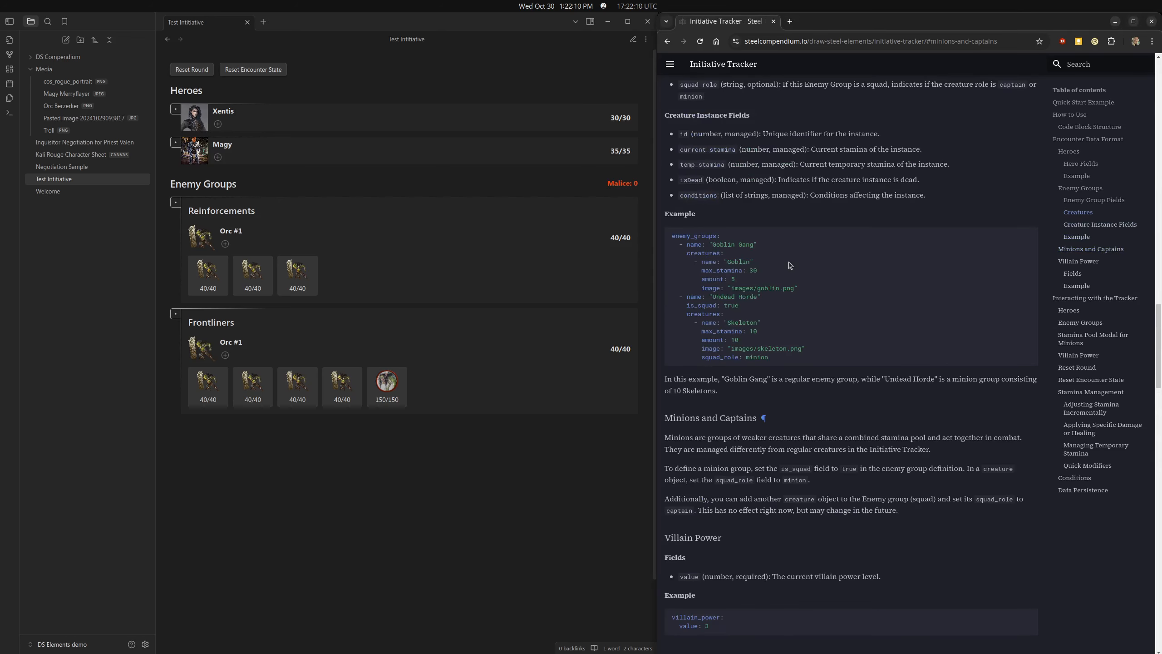
click(633, 39)
click(284, 239)
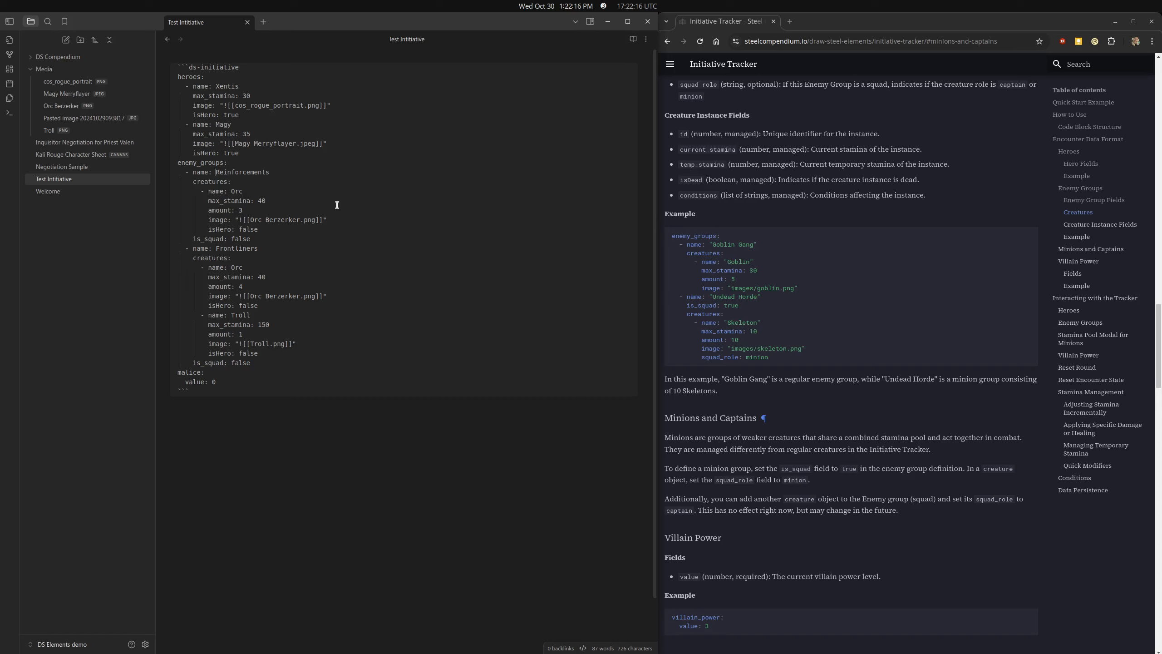
key(shift+End)
key(Delete)
text(The little guys)
text(ets1)
key(Down)
Step: Look up the squad field in the Enemy Group Fields documentation and add "is_squad: true" below The little guys' name
scroll(726, 160, up, 2)
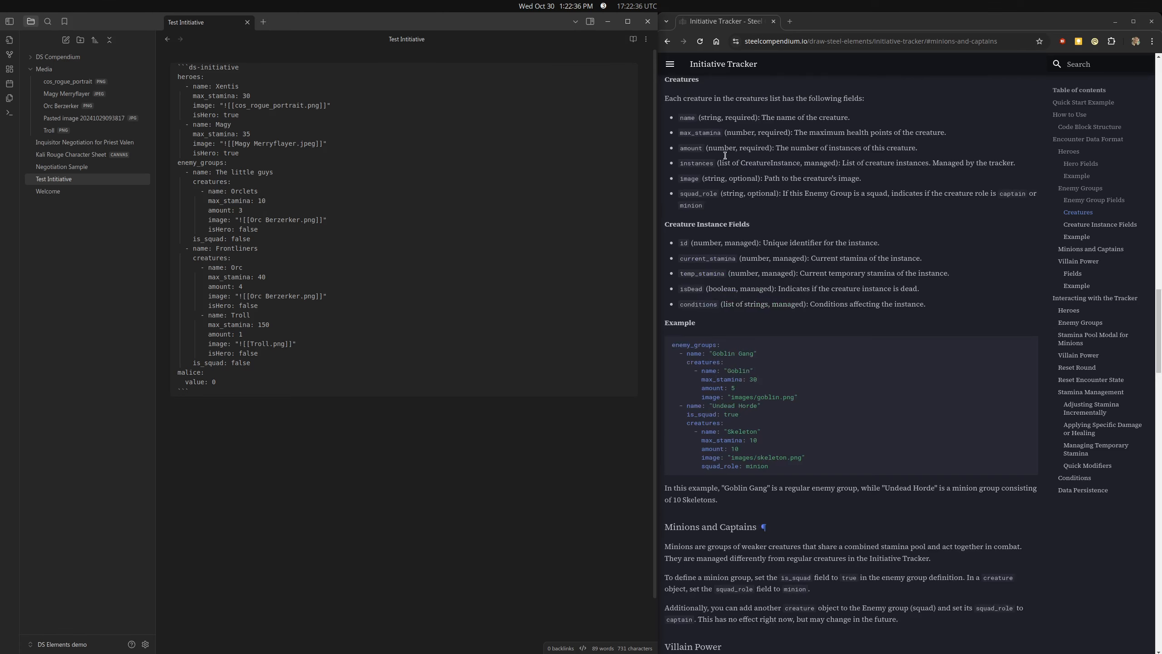
scroll(714, 153, up, 4)
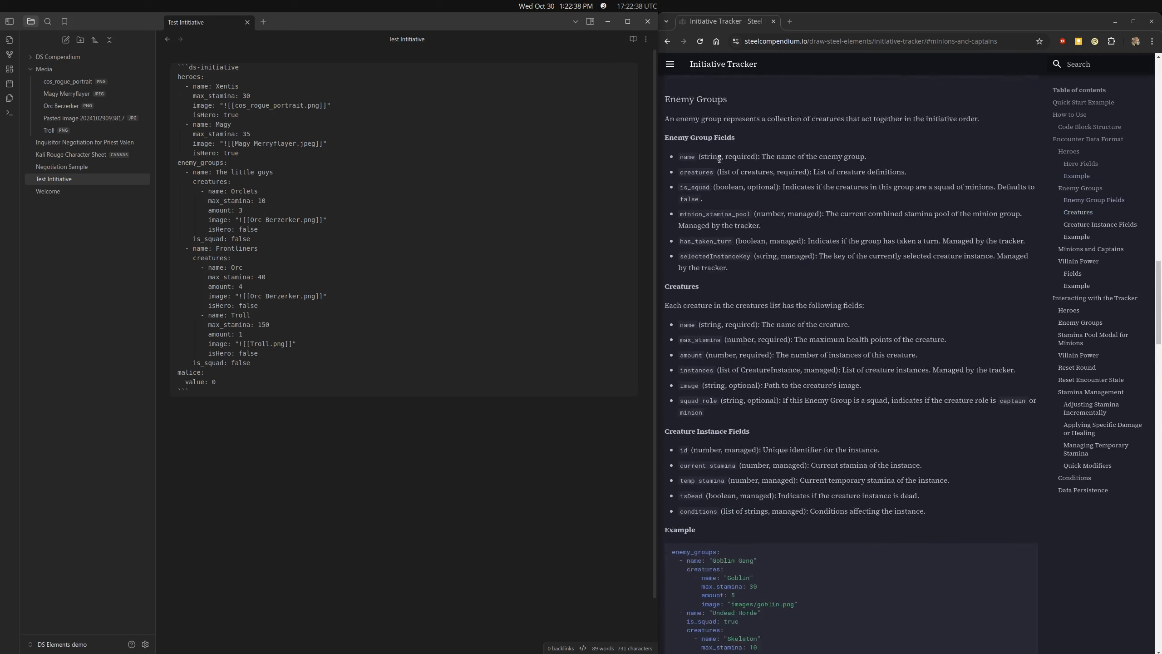
double_click(691, 198)
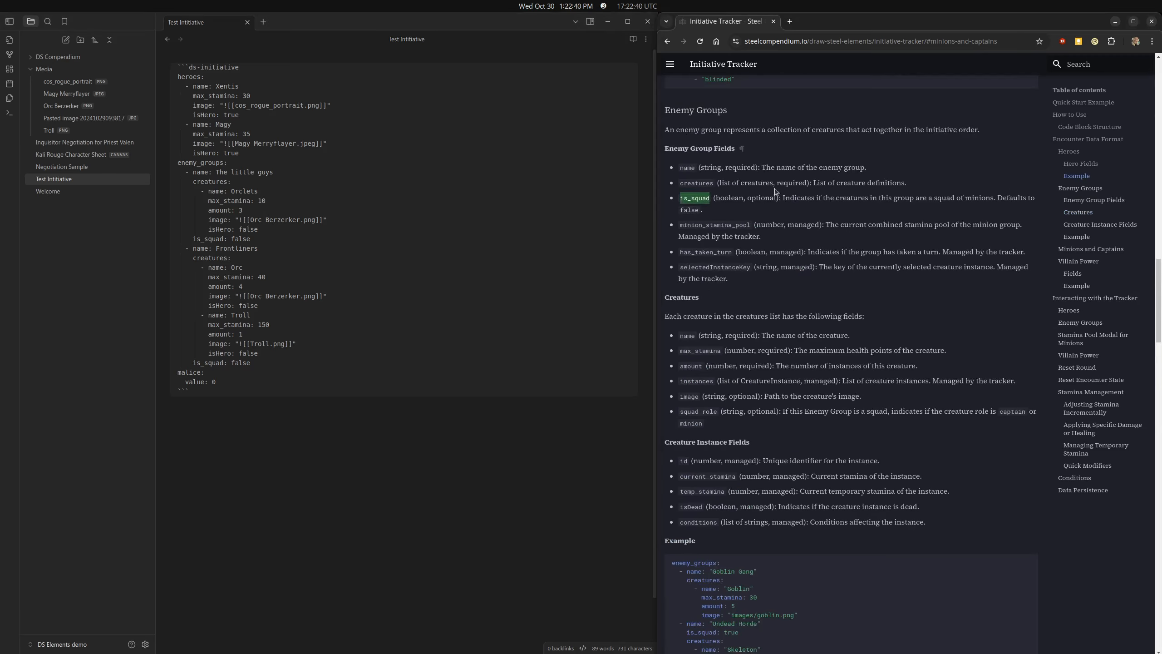
click(250, 172)
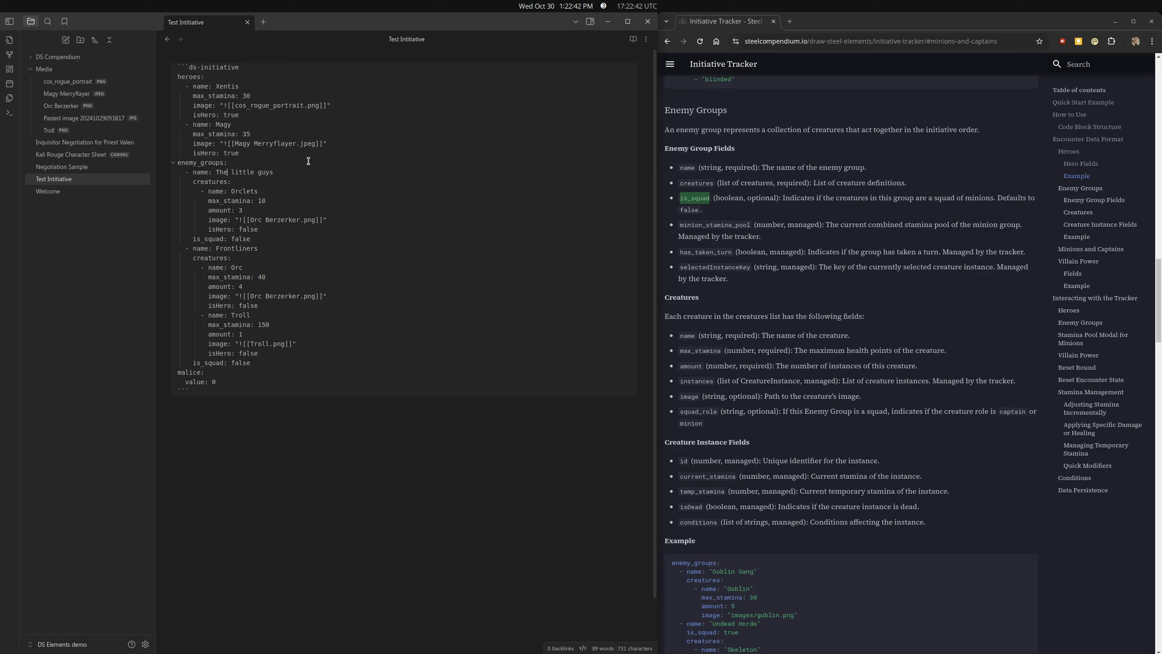
key(End)
key(Return)
text(- )
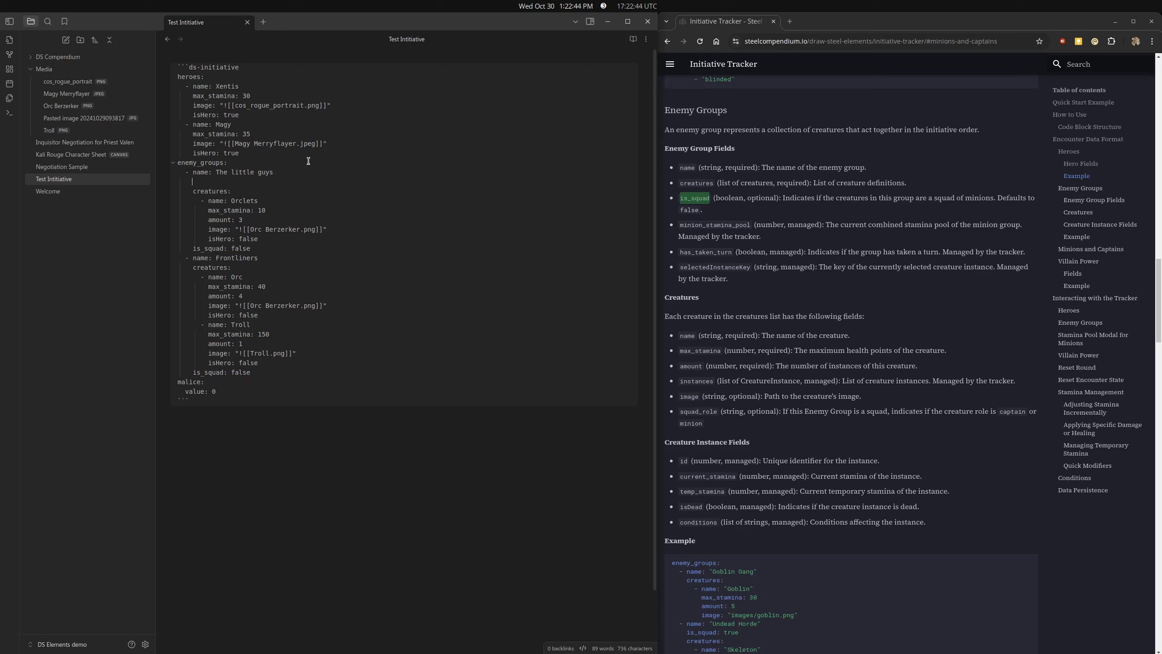
text(is_squad: true)
key(Return)
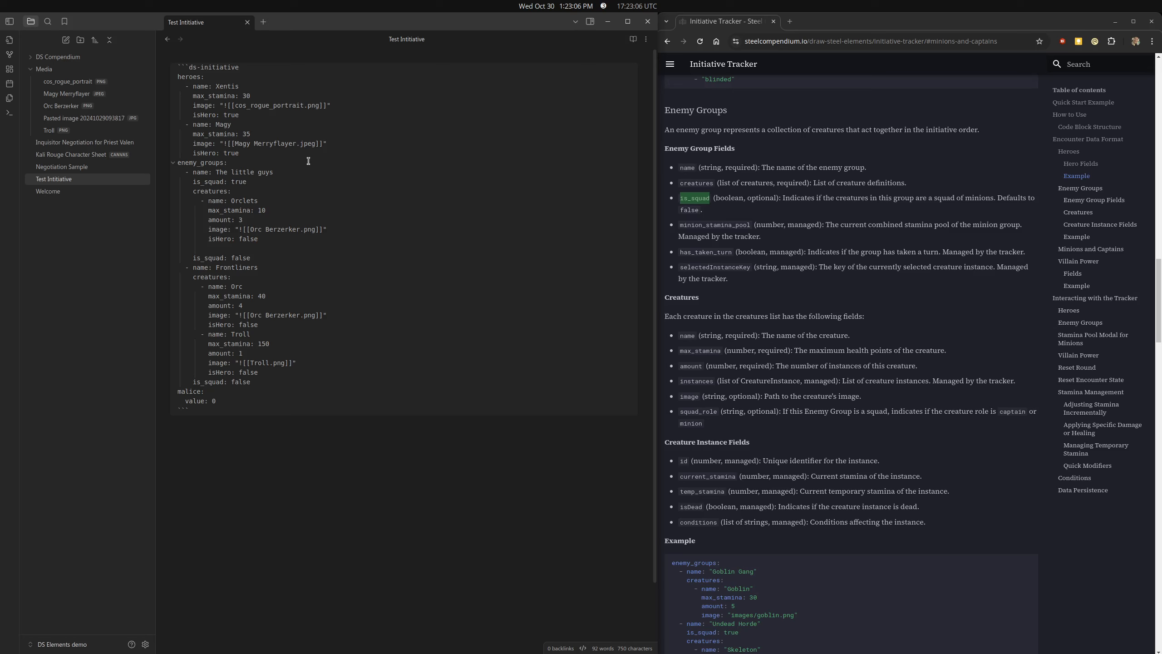
Step: Replace the Orclets' isHero line with "squad_role: minion", taking the role value from the documentation
key(Up)
key(shift+End)
key(BackSpace)
text(squad_roile)
key(BackSpace)
key(BackSpace)
key(BackSpace)
key(BackSpace)
text(le)
drag(791, 411, 1028, 409)
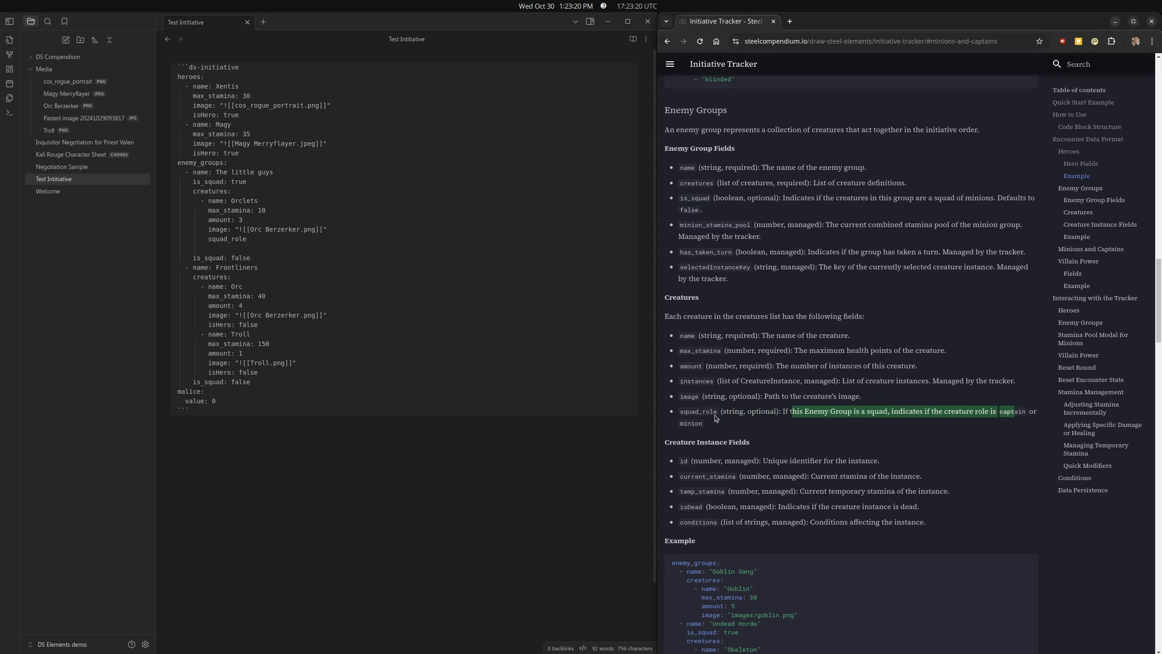
double_click(691, 423)
key(ctrl+c)
click(264, 237)
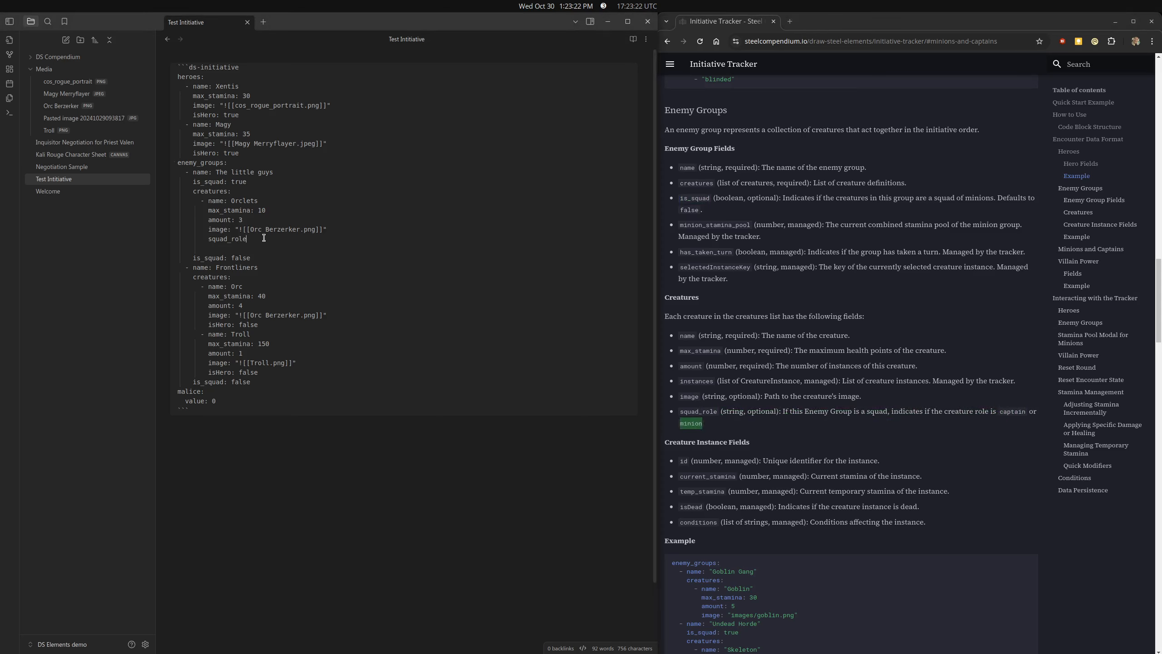
text(:)
key(ctrl+v)
Step: Copy the Orc creature definition from the Frontliners group into The little guys group below the Orclets
key(shift+Down)
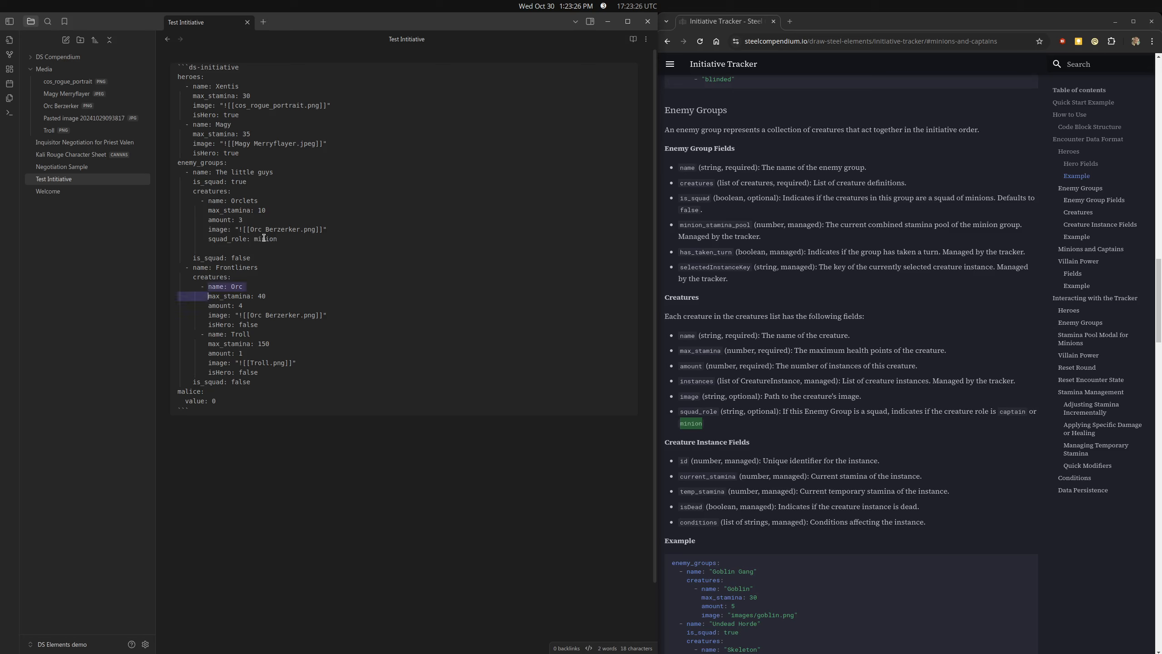
key(Home)
key(Up)
key(shift+Down)
key(shift+Down)
key(shift+Down)
key(shift+Down)
key(shift+Down)
key(ctrl+c)
key(Up)
key(Up)
key(Up)
key(Up)
key(Up)
key(Up)
key(Up)
key(Up)
key(Up)
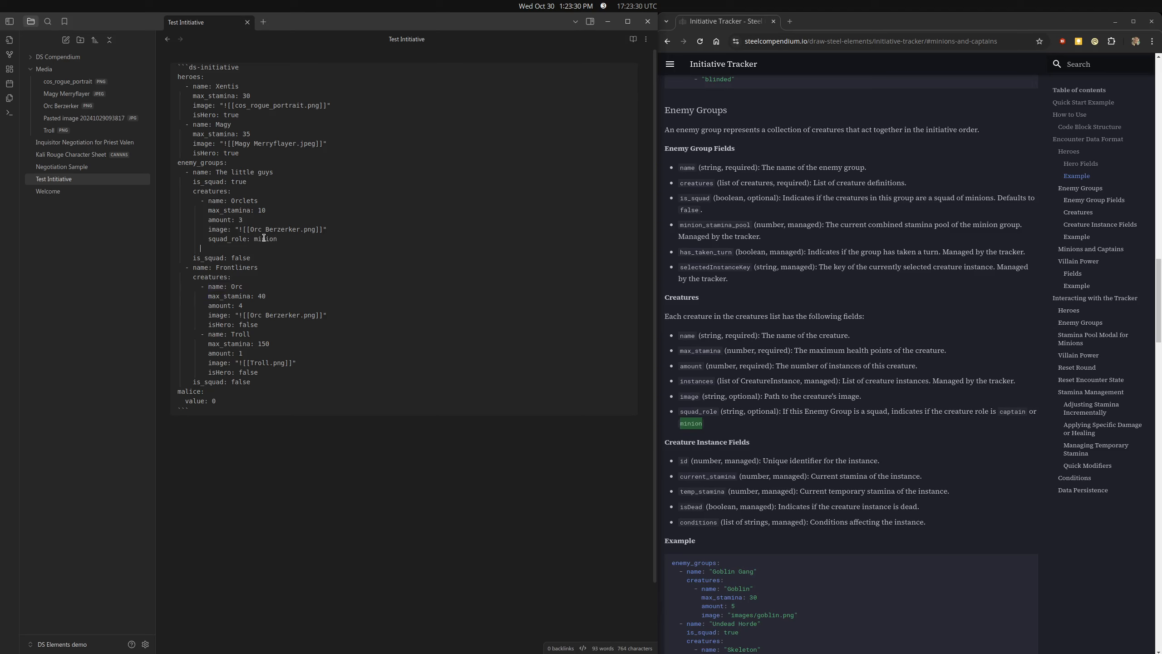
key(ctrl+v)
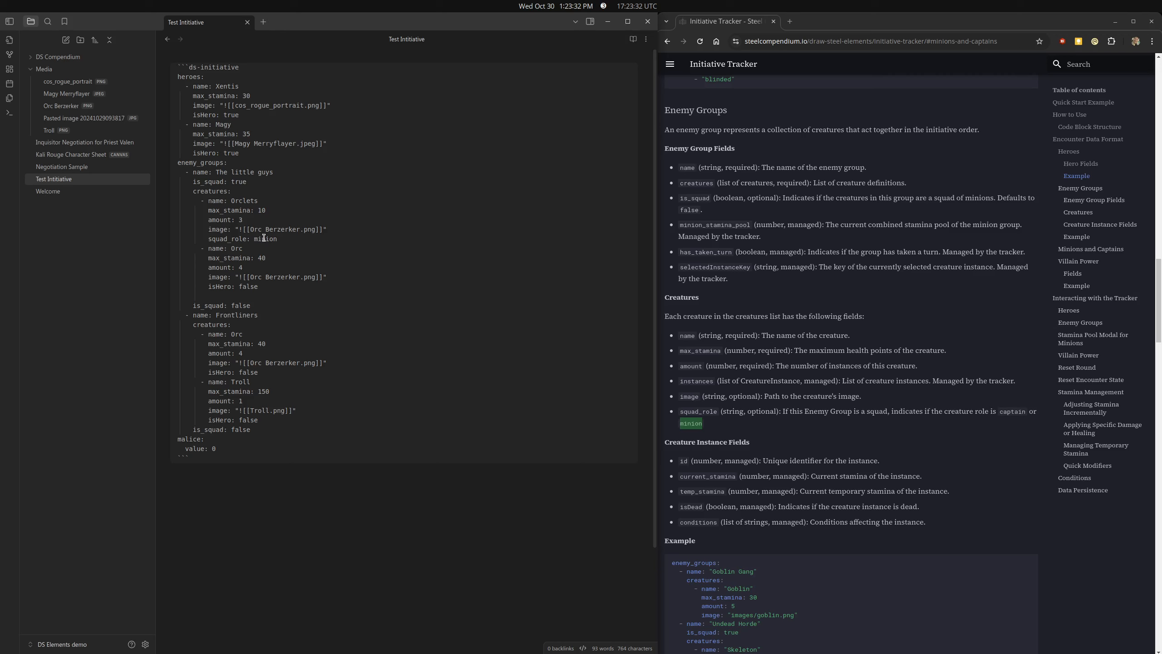
Step: Set the copied Orc's amount to 1, replace its isHero line with "squad_role: captain", and show the rendered tracker
key(shift+Up)
key(BackSpace)
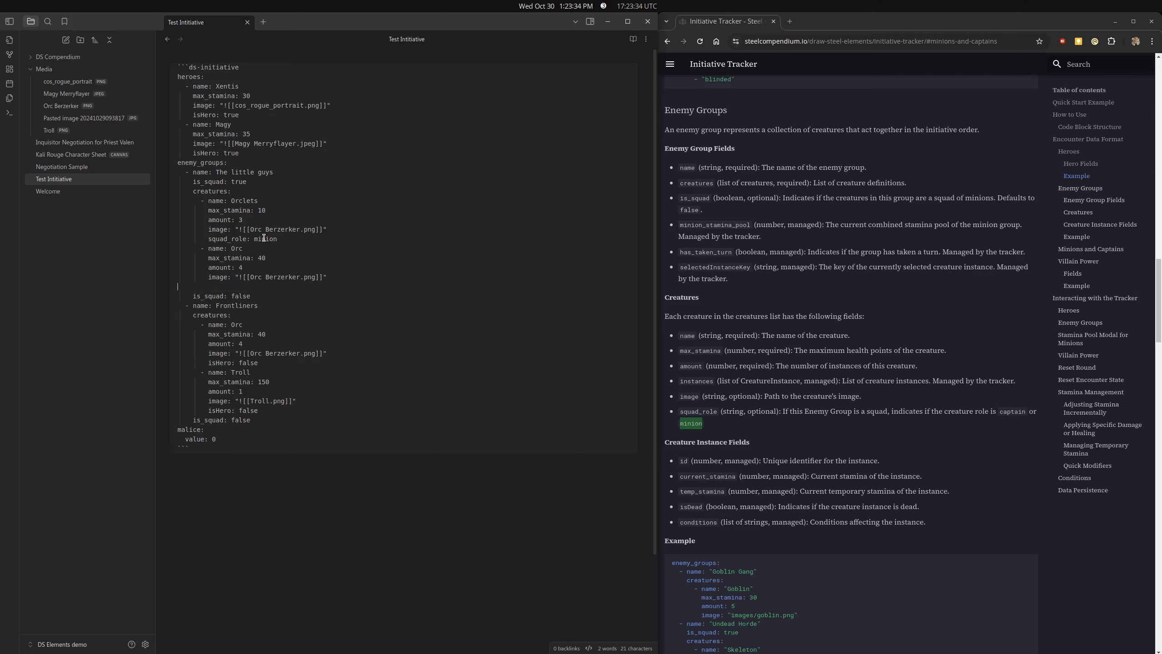
key(BackSpace)
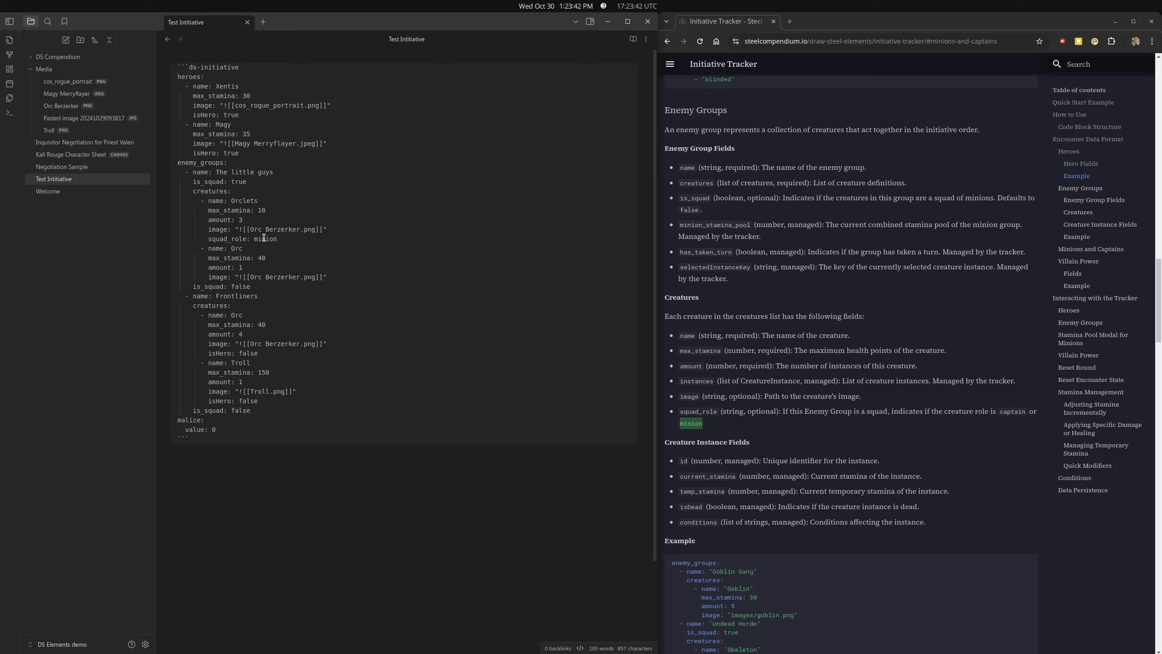
key(Return)
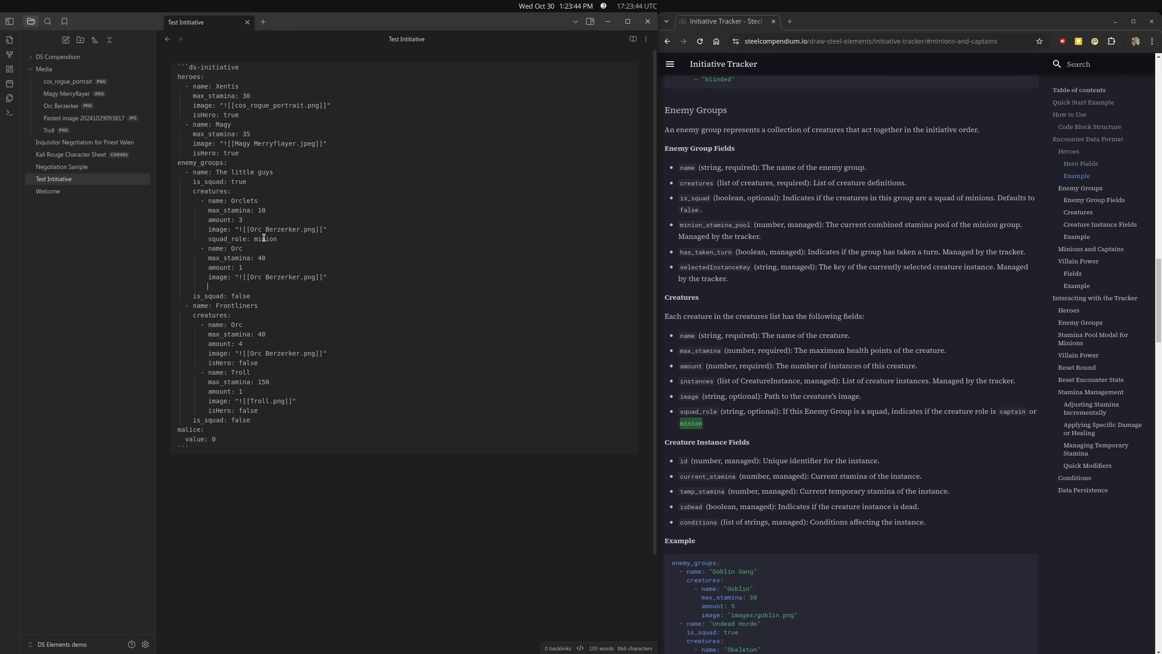
text(squad_role: captain)
double_click(1011, 412)
click(633, 39)
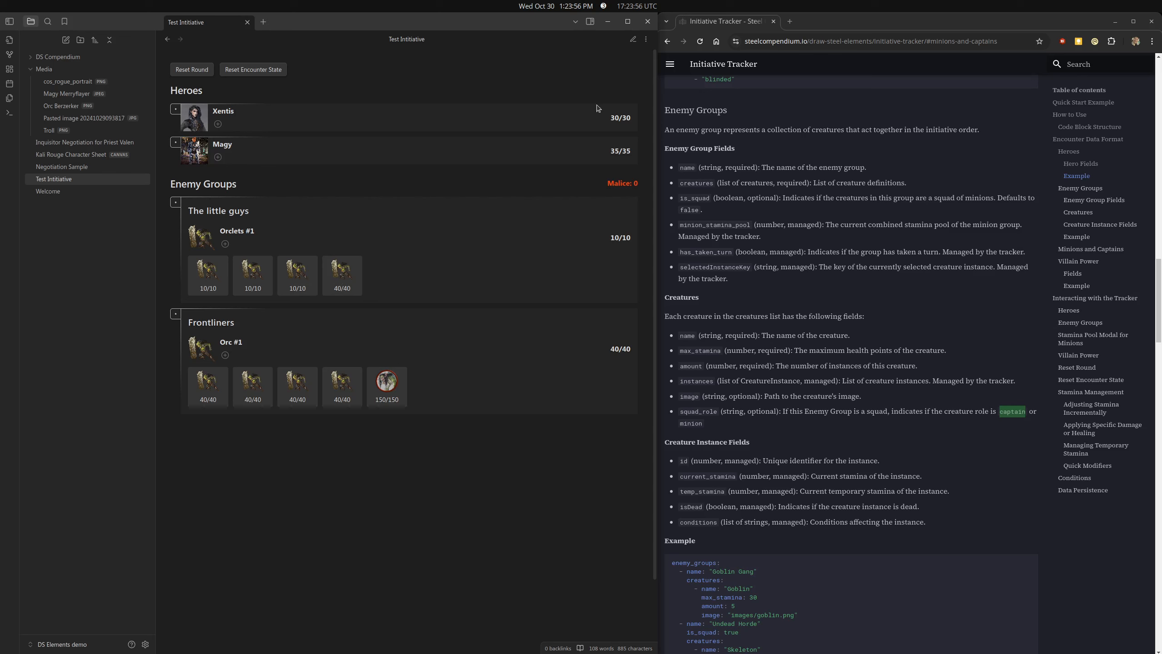
Step: Replace the Orclets' image with the Troll's "![[Troll.png]]" link and show the rendered tracker
click(633, 39)
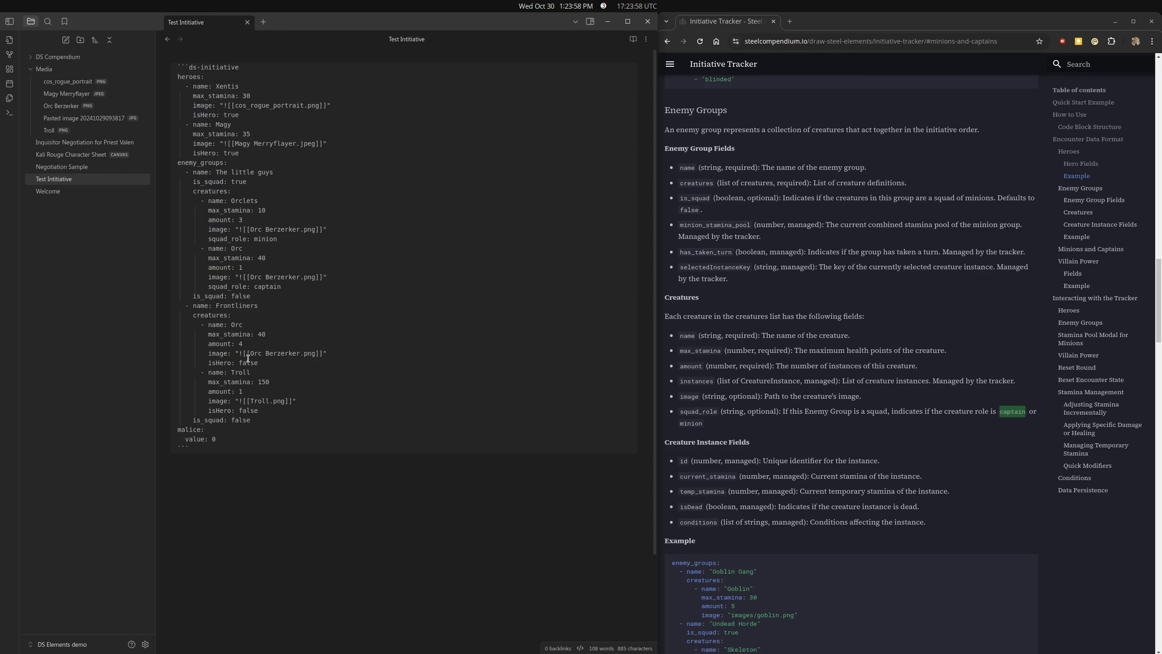
key(shift+End)
key(shift+Left)
key(ctrl+c)
key(Up)
key(Up)
key(Up)
key(Up)
key(Up)
key(Up)
key(Up)
key(Up)
key(Up)
key(shift+End)
key(shift+Left)
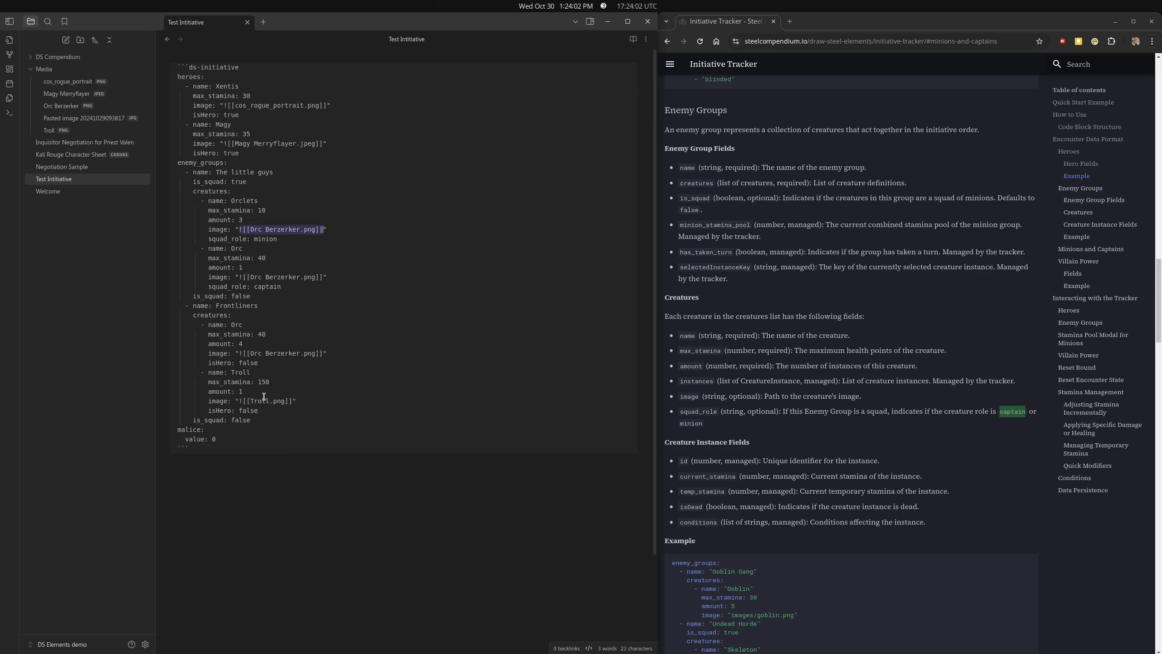
key(ctrl+v)
click(632, 39)
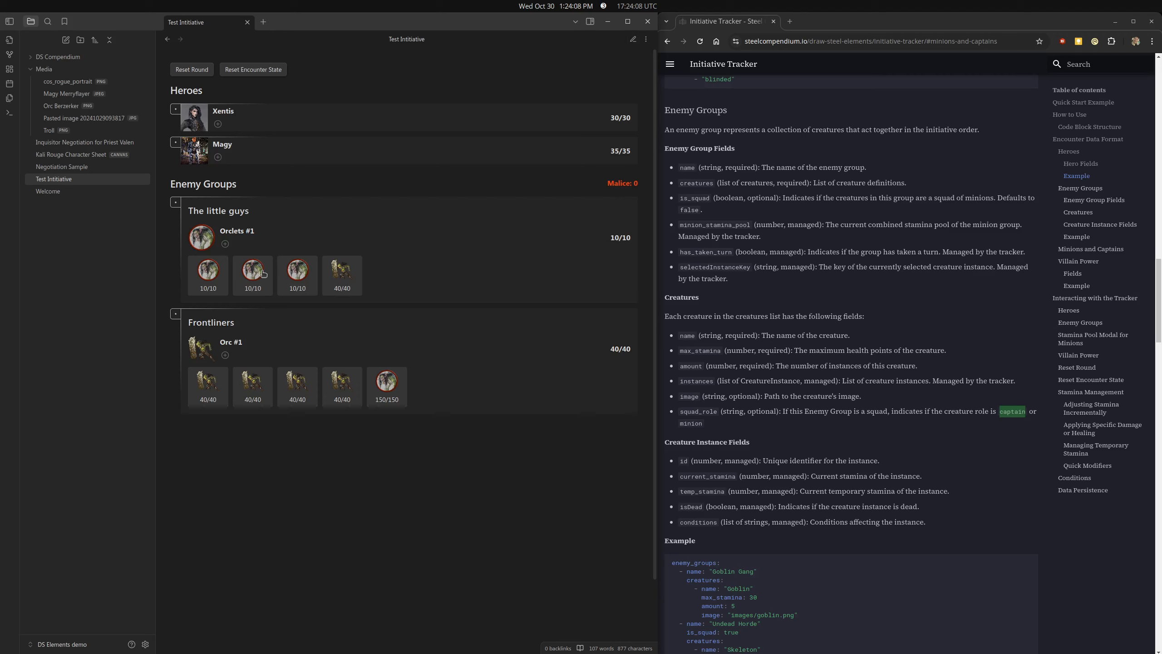
Step: Select the Orc captain and each of the Orclets in The little guys group in turn
click(346, 280)
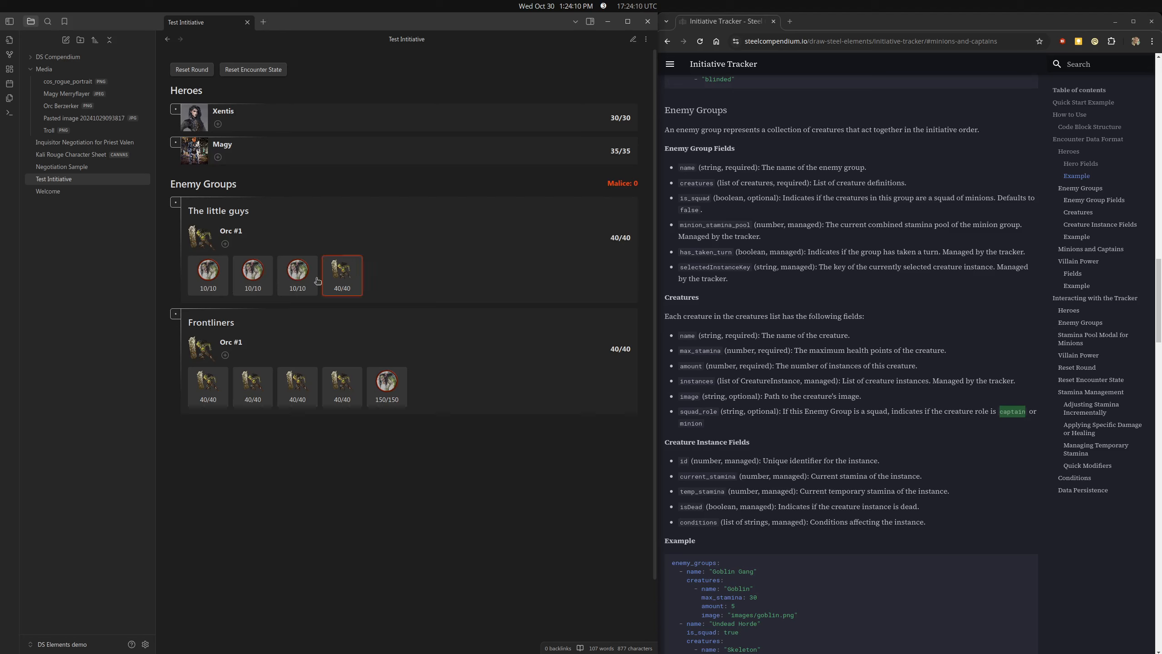
click(303, 278)
click(263, 277)
click(219, 273)
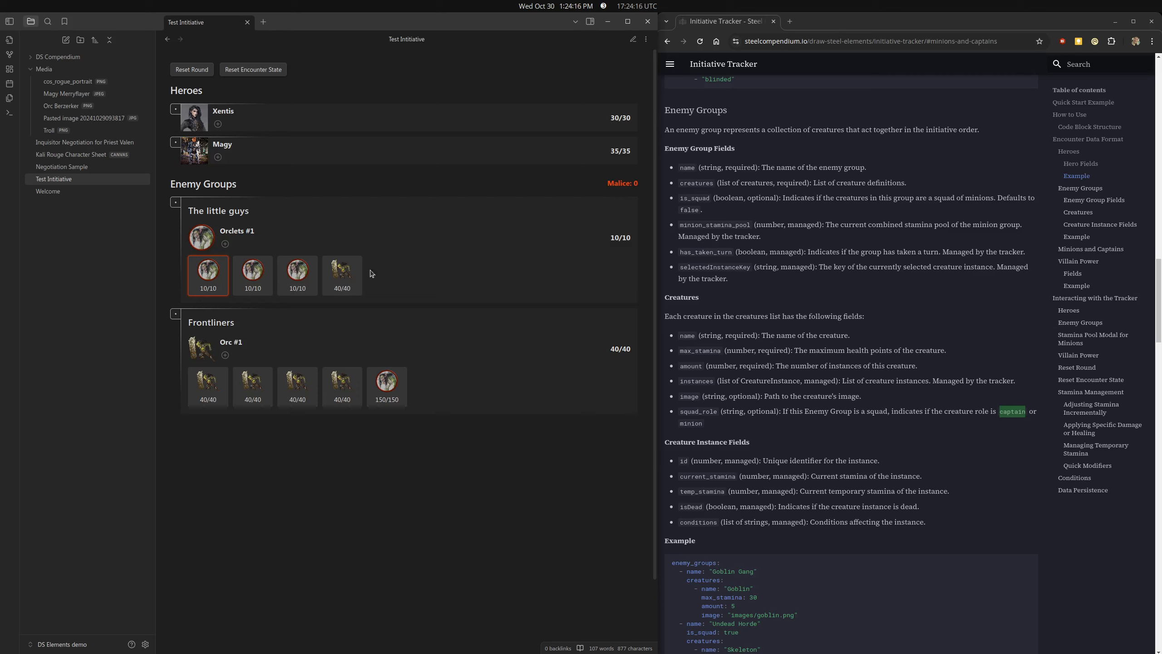
Step: Inspect the stamina dialogs of individual Orclets and close them without changing anything
click(296, 274)
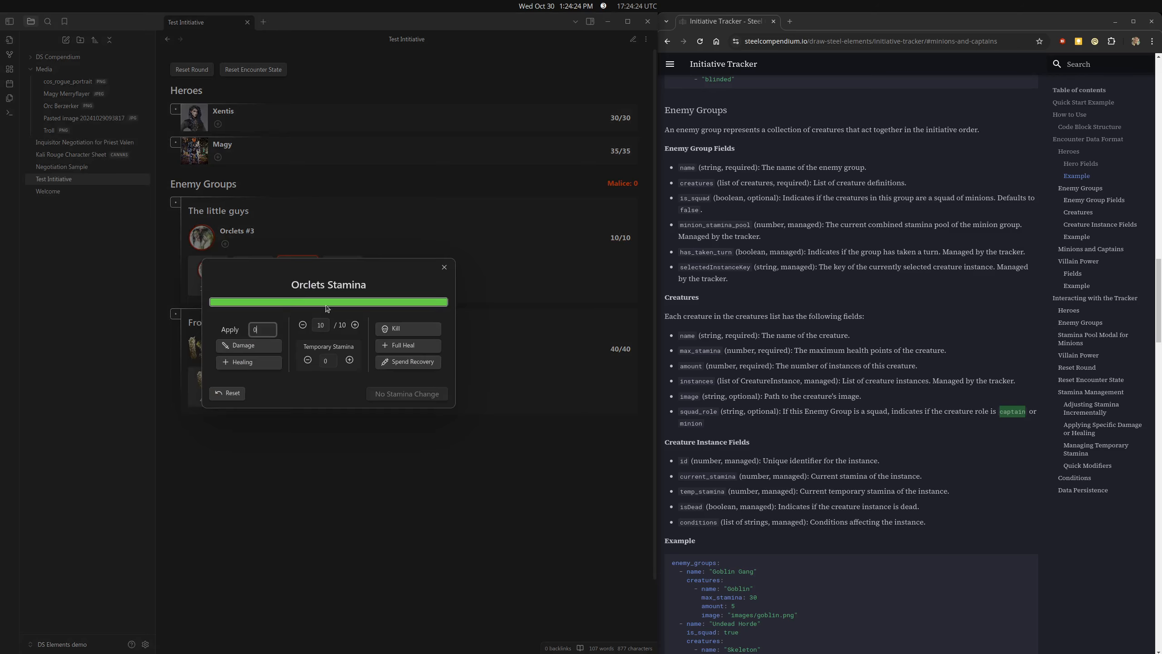
click(444, 267)
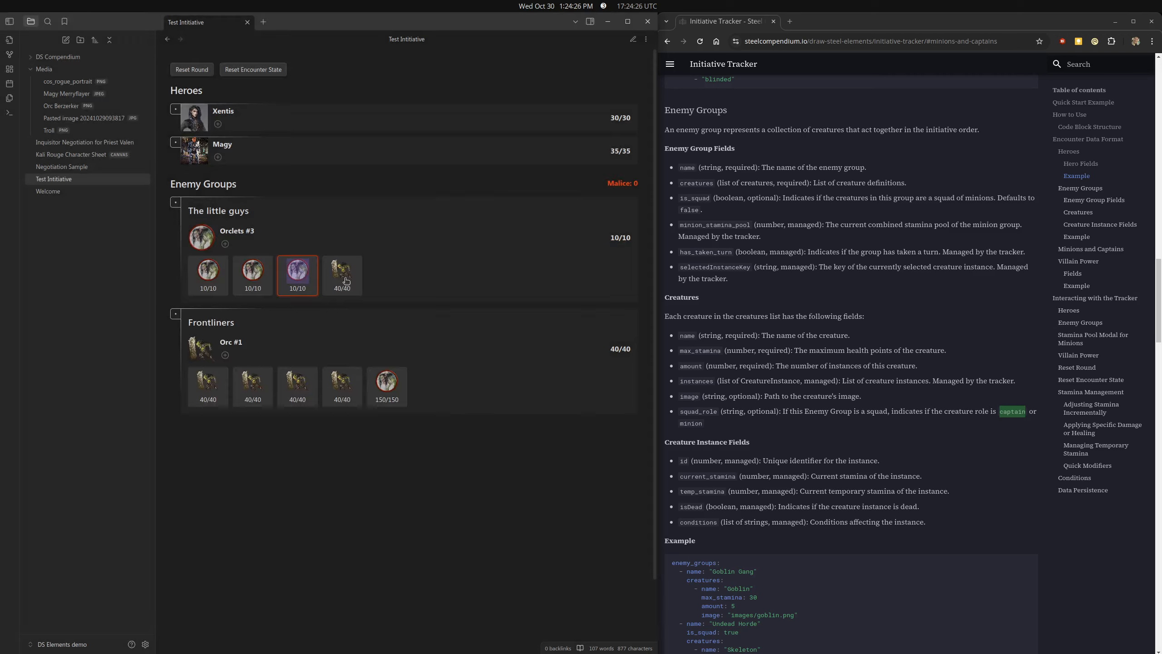
click(253, 279)
click(348, 235)
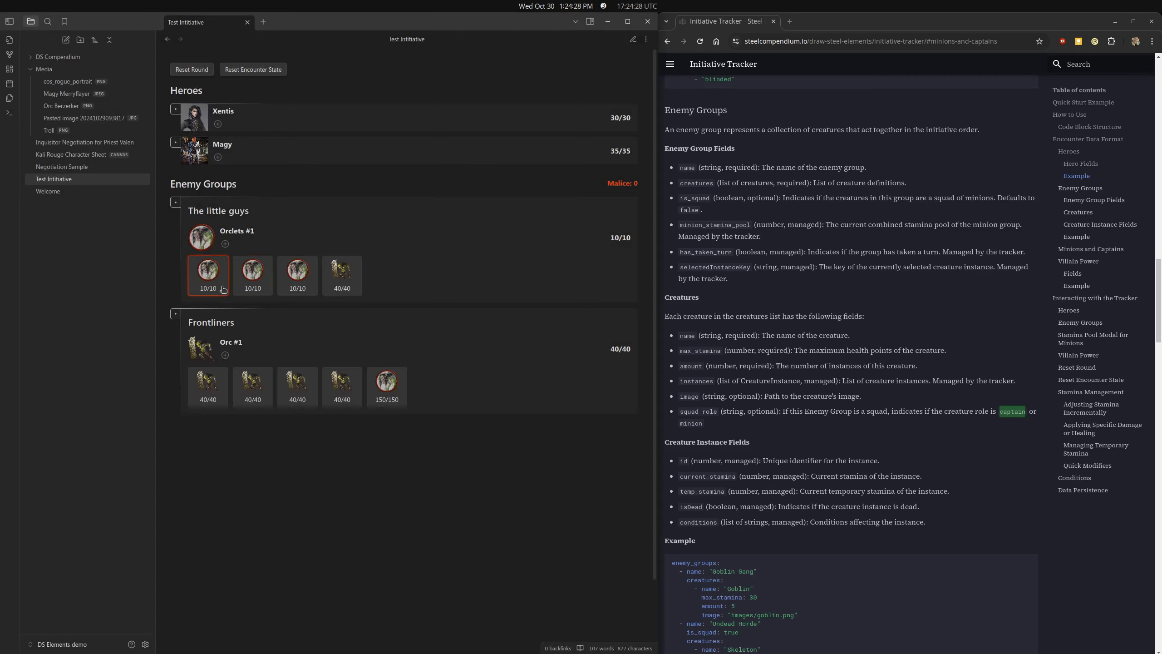
click(222, 286)
click(444, 267)
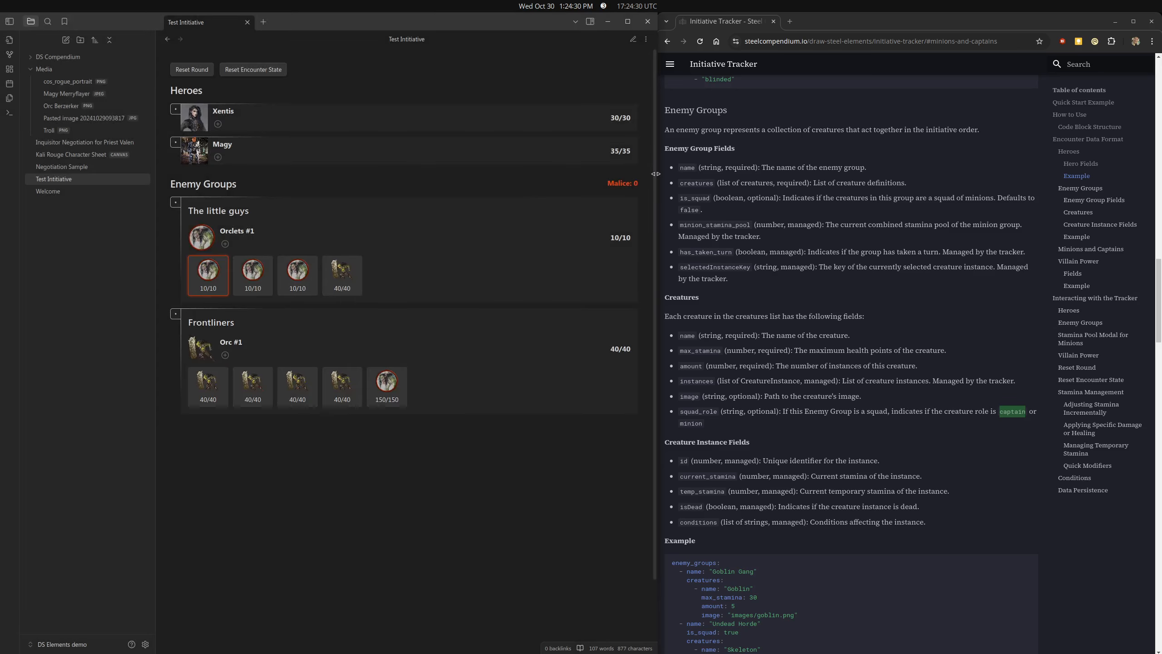
Step: Set is_squad to true for The little guys group in the note's source and show the rendered tracker
click(633, 39)
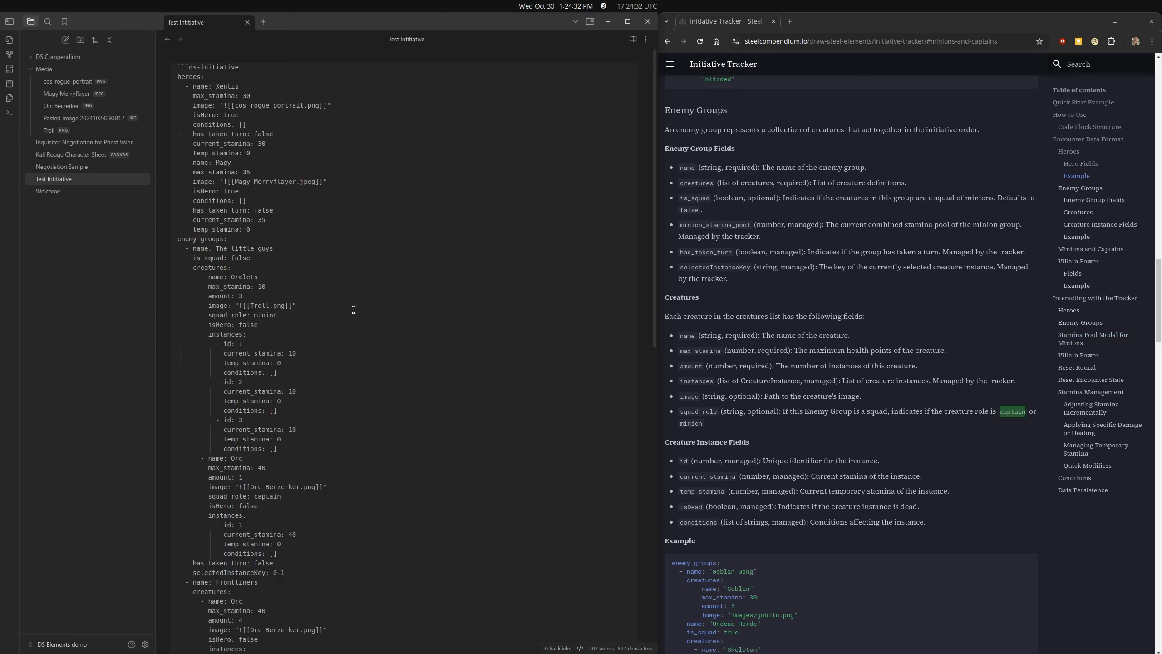
double_click(256, 315)
click(242, 258)
key(ctrl+shift+Left)
key(Left)
key(Left)
key(Down)
key(End)
key(ctrl+shift+Left)
text(true)
click(633, 39)
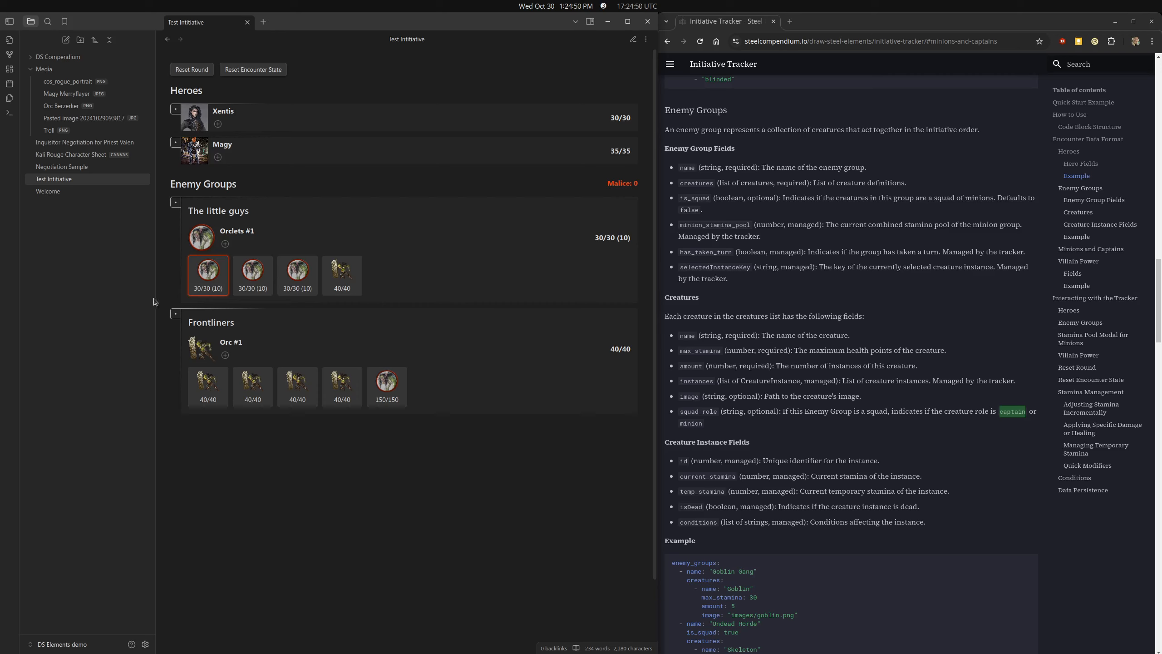
Step: Open the minion stamina pool of The little guys group, lower it by single points, and reset it
double_click(293, 279)
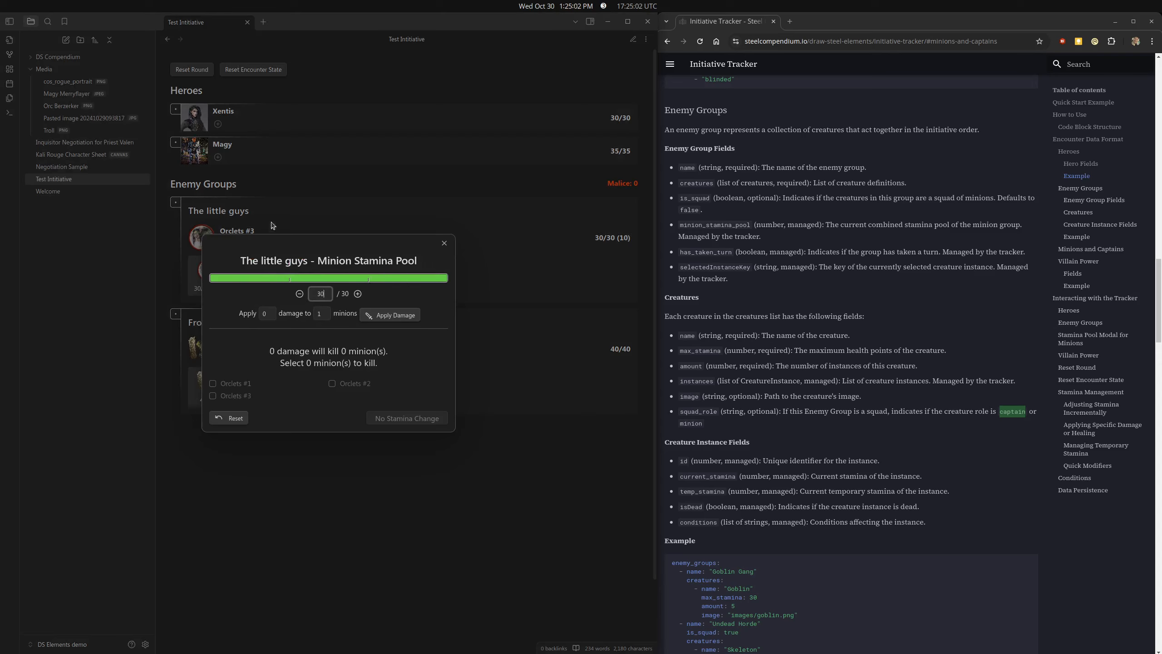
click(299, 294)
click(299, 293)
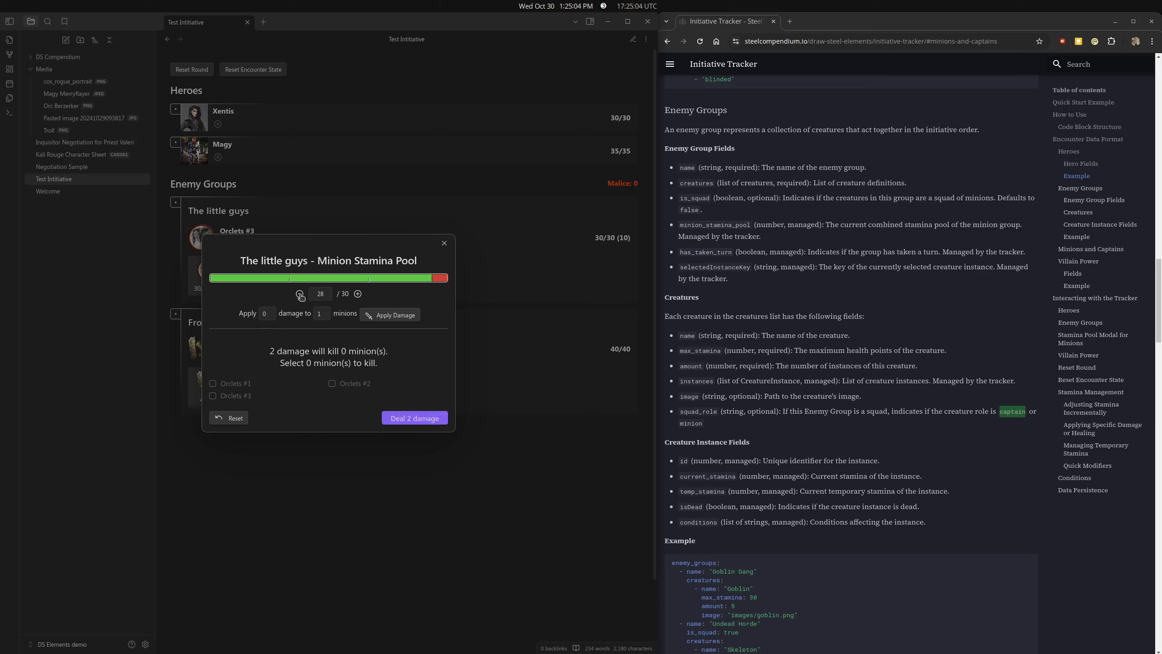
click(300, 294)
click(300, 294)
click(300, 294)
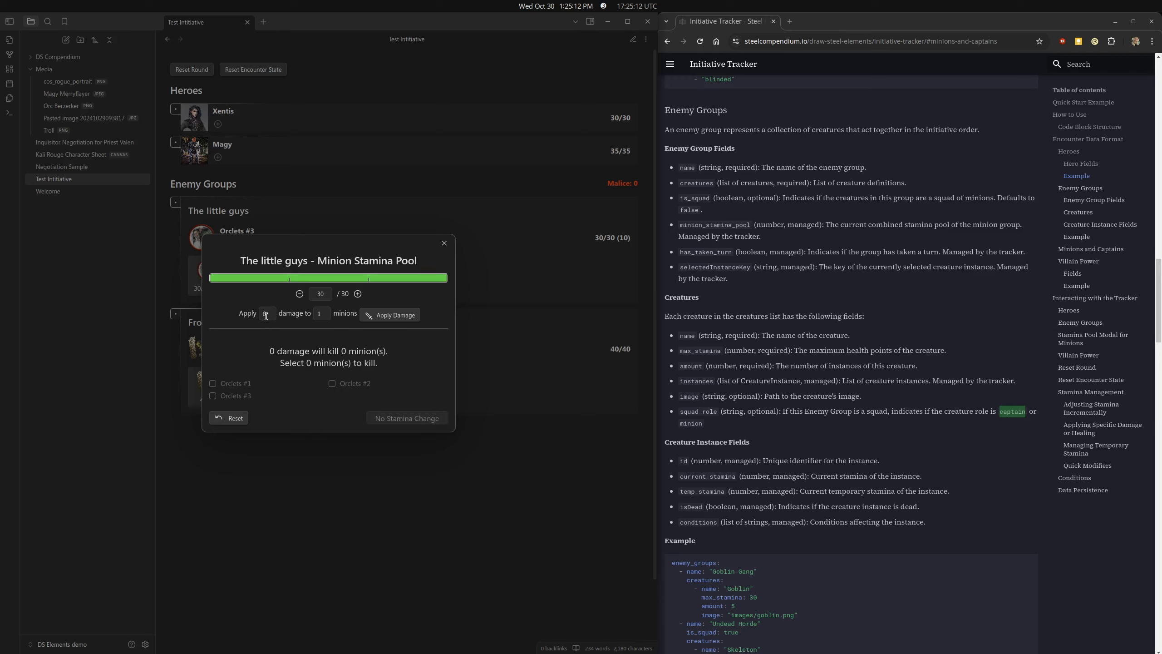
click(230, 418)
Step: Apply 5 damage to 2 minions in The little guys' shared stamina pool
click(271, 314)
text(5)
key(Tab)
text(2)
key(Delete)
click(375, 315)
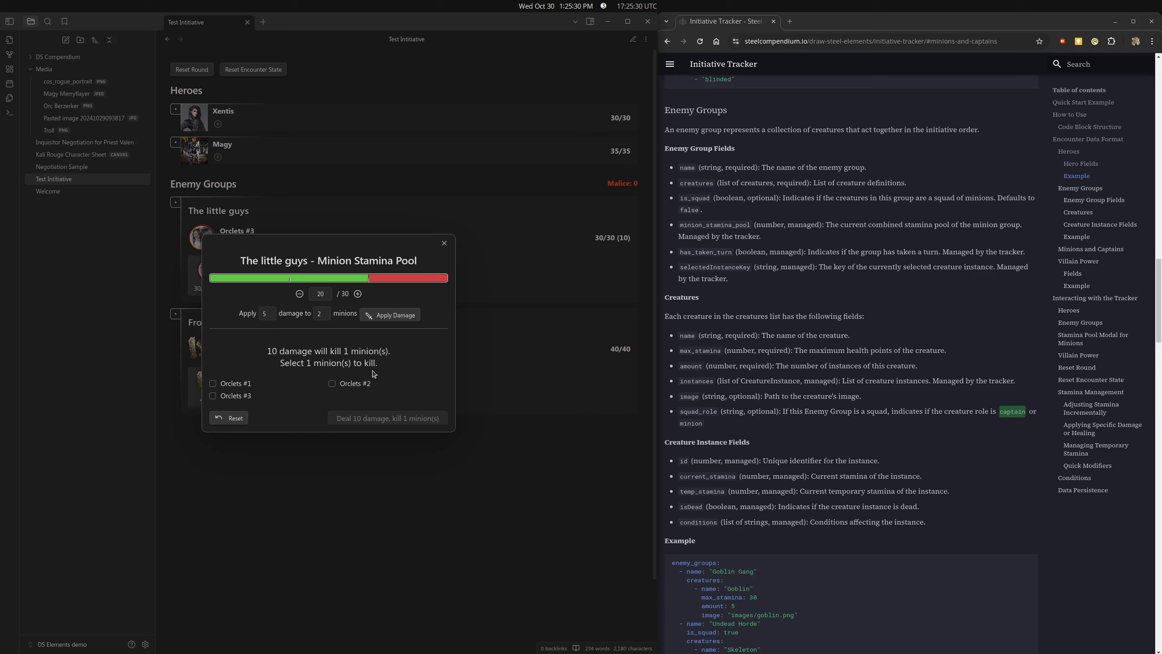
Step: Mark Orclets #2 as the minion to kill and set the number of damaged minions to 3
click(333, 385)
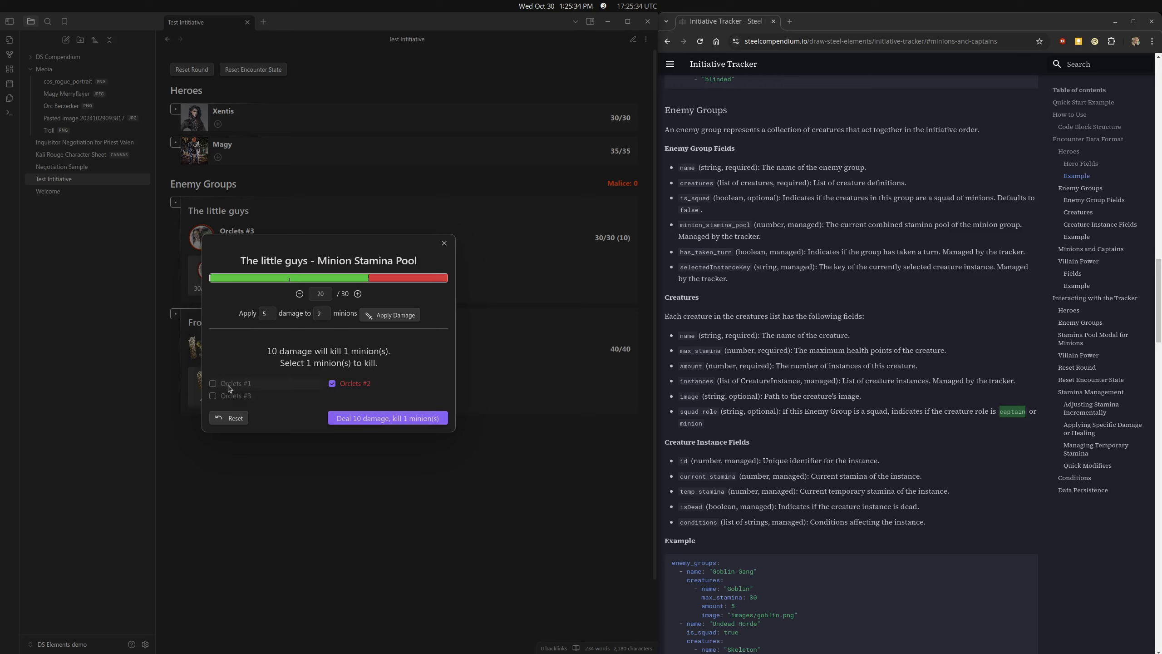
click(333, 384)
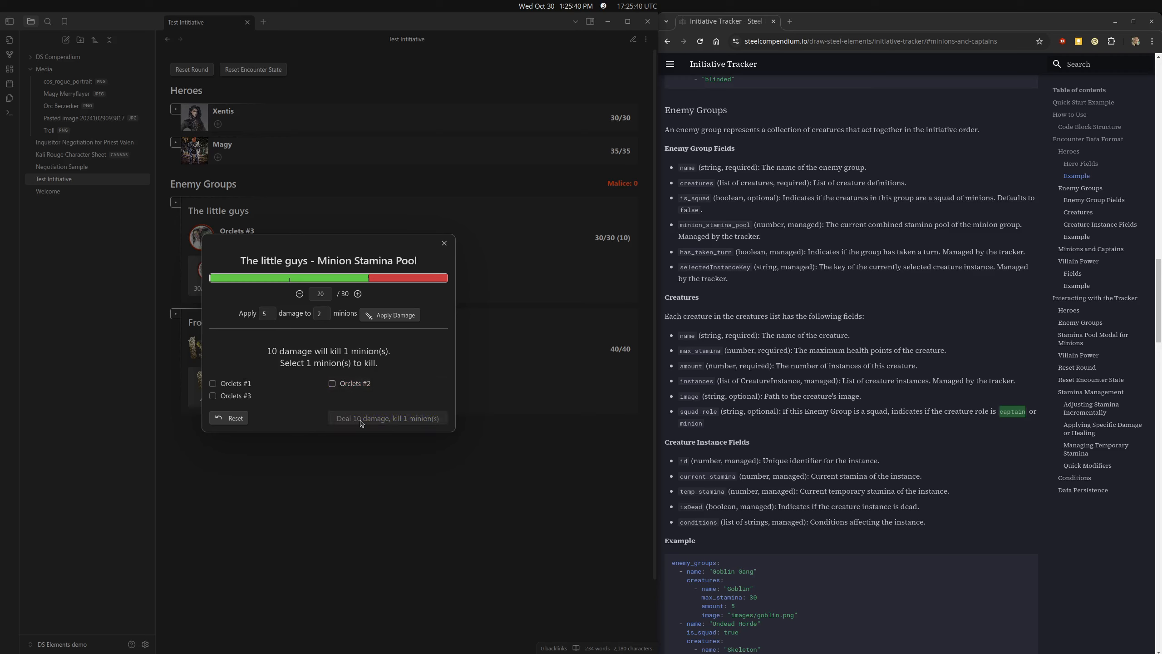
click(333, 384)
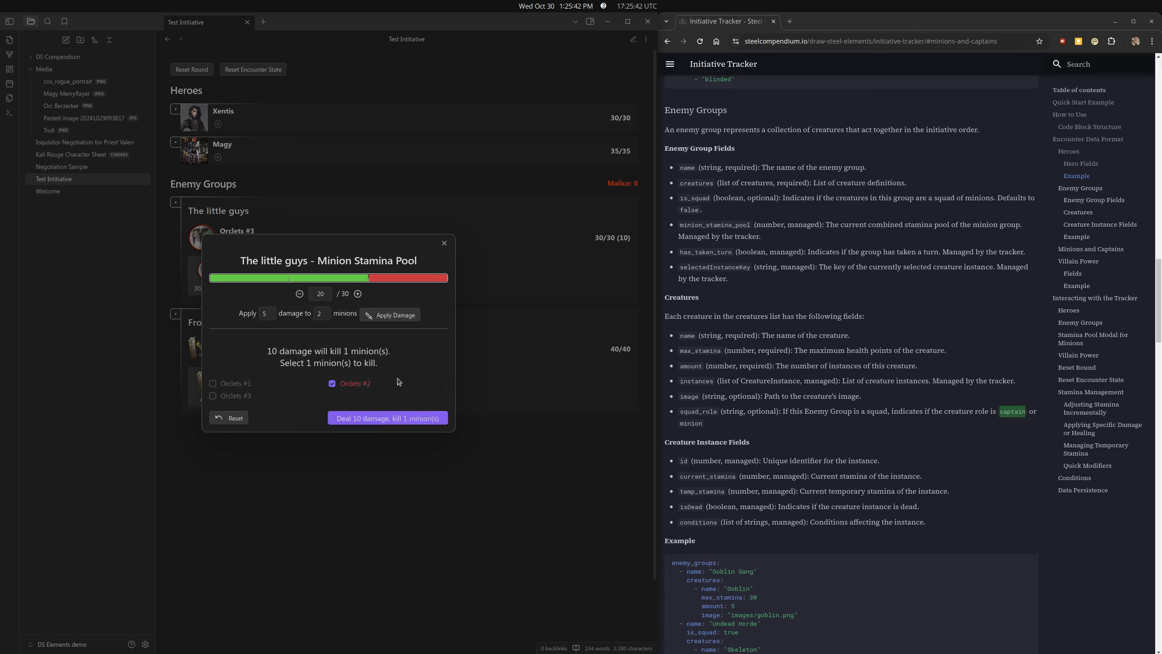
drag(316, 314, 343, 313)
text(3)
click(332, 384)
click(332, 383)
Step: Lower the shared stamina pool to 10 and deal the 20 damage, killing Orclets #3 along with Orclets #2
click(300, 293)
double_click(299, 293)
click(299, 294)
double_click(300, 294)
double_click(299, 294)
double_click(300, 293)
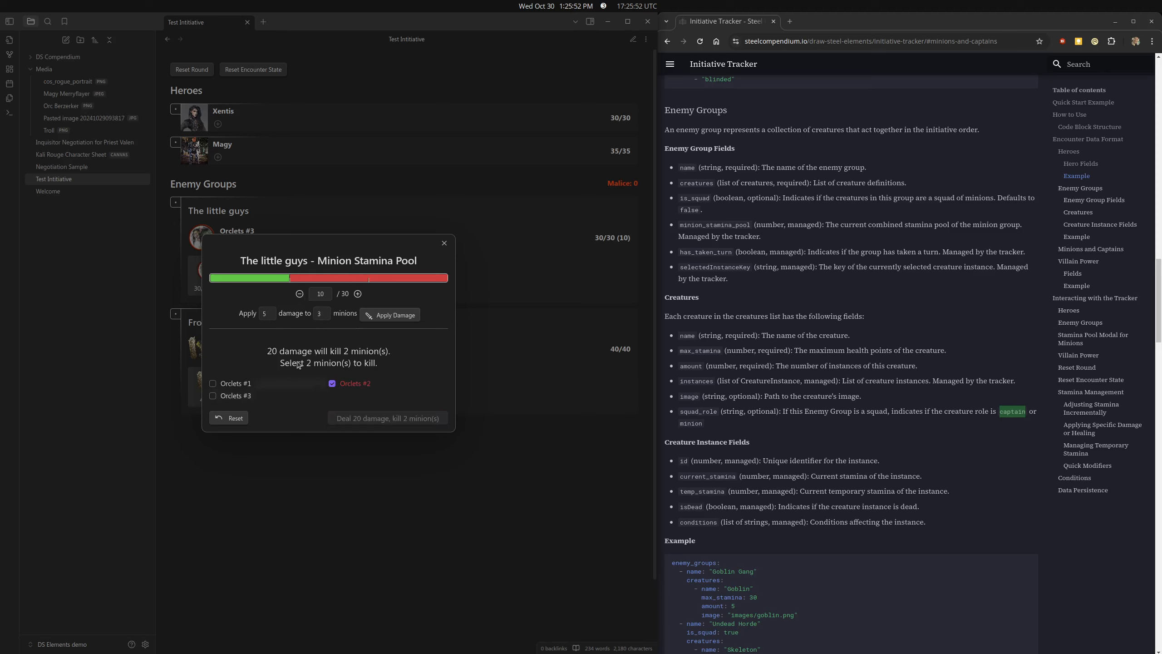
click(213, 395)
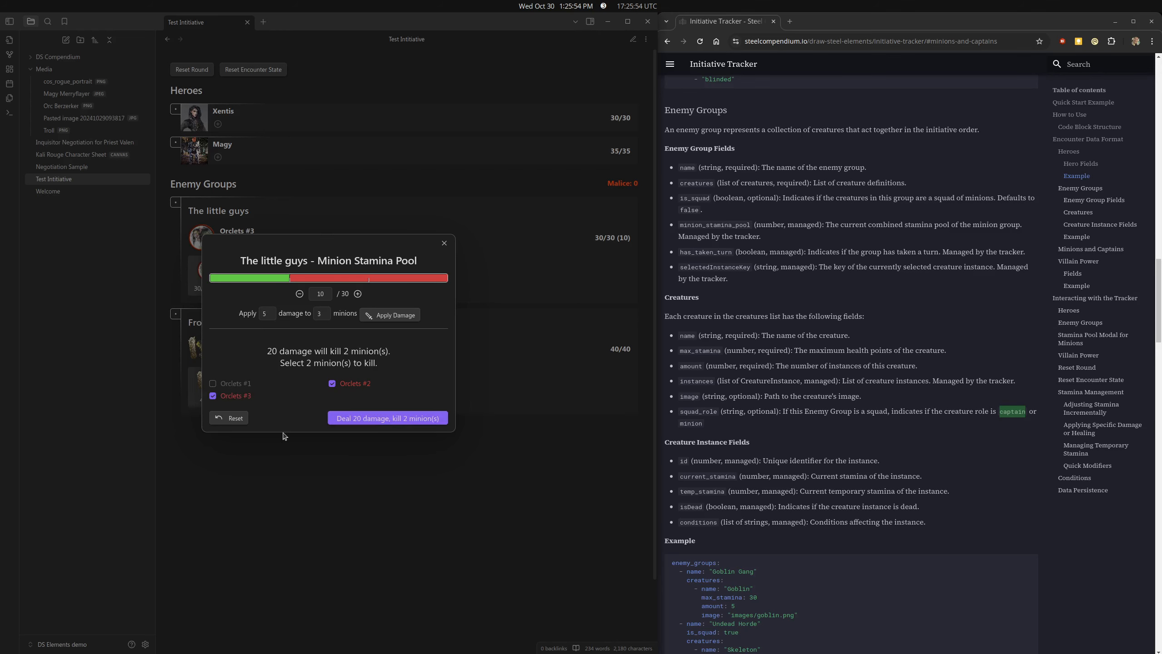
click(429, 418)
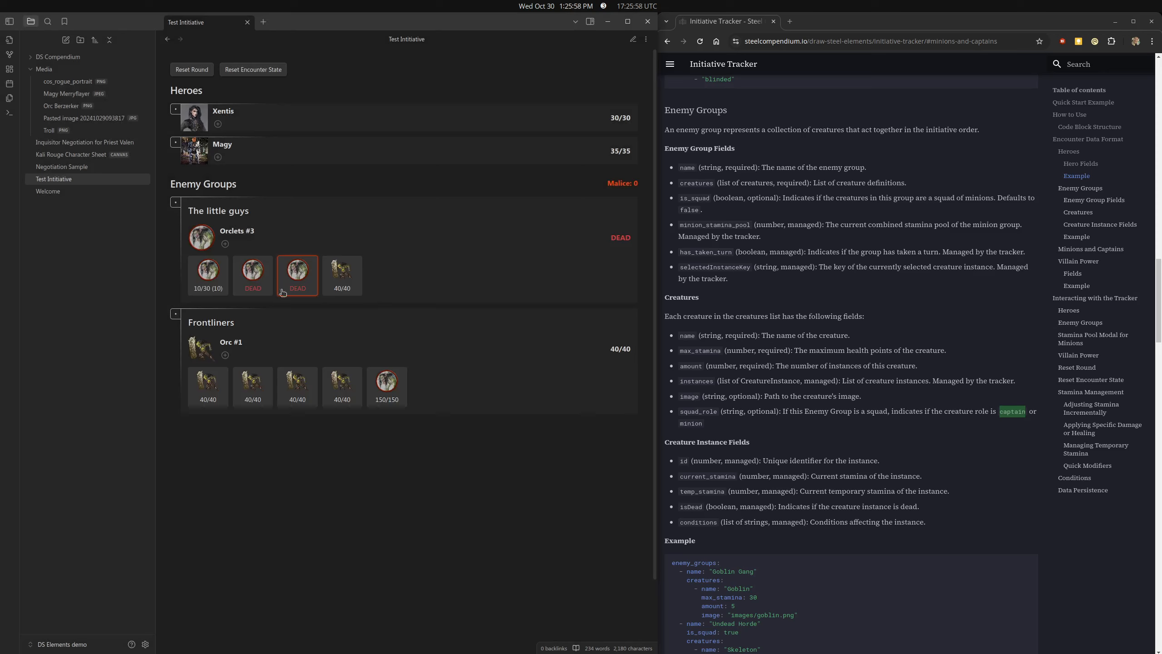
Step: Select Orclets #1 and reduce the squad's shared stamina pool to 7
click(222, 288)
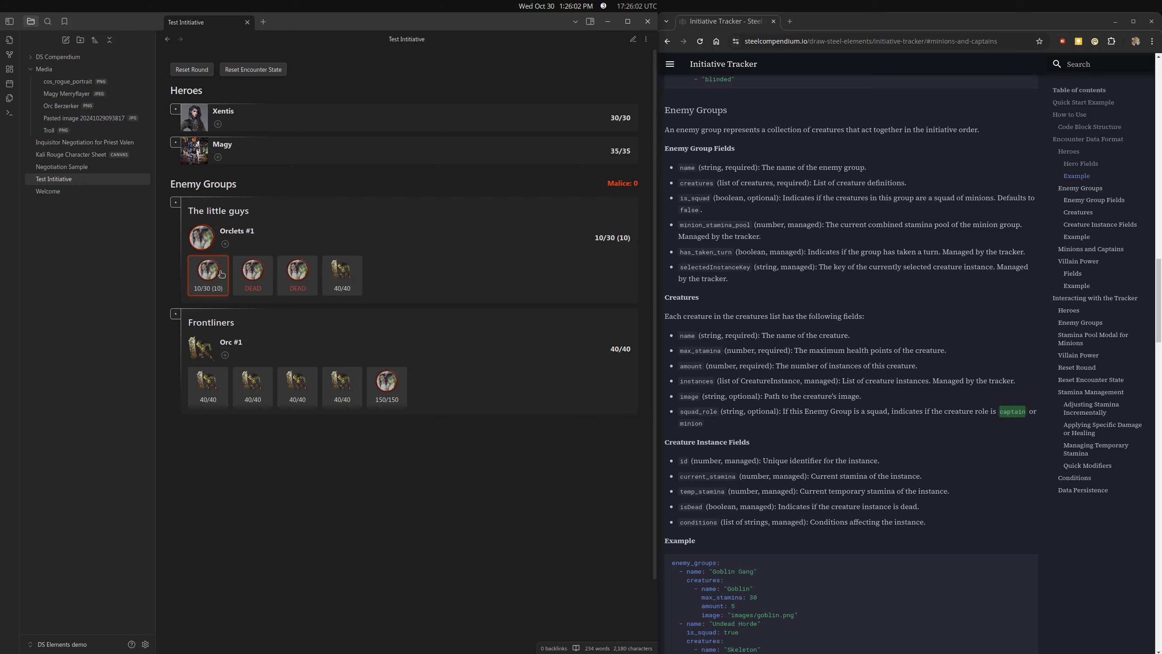
click(209, 292)
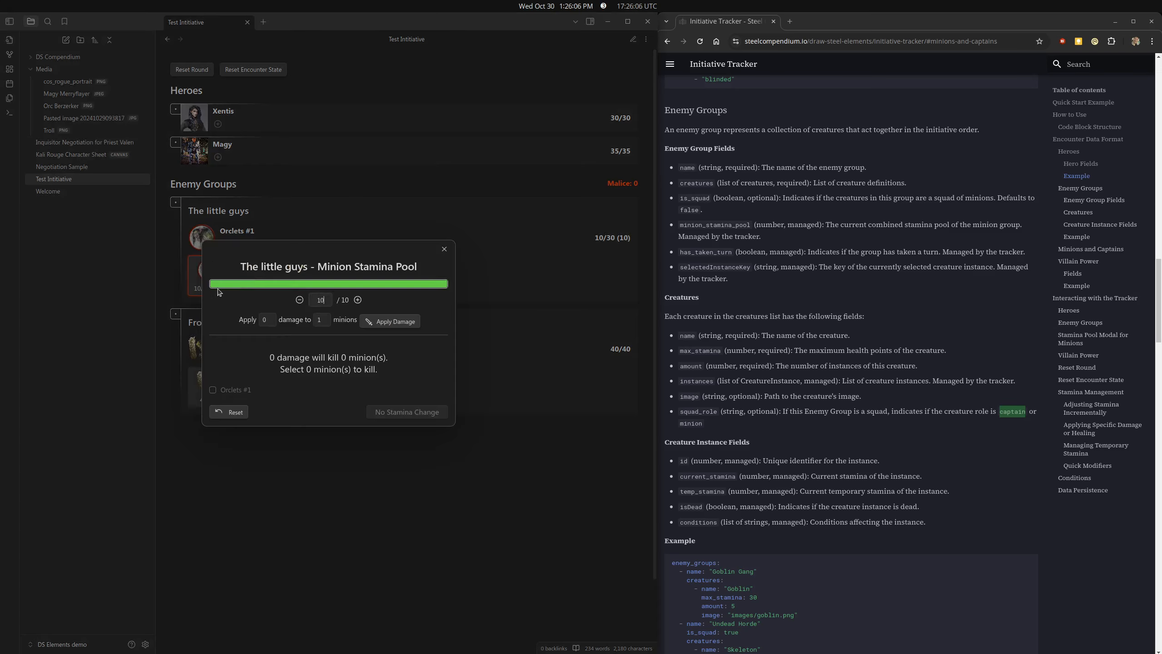
triple_click(299, 301)
click(414, 412)
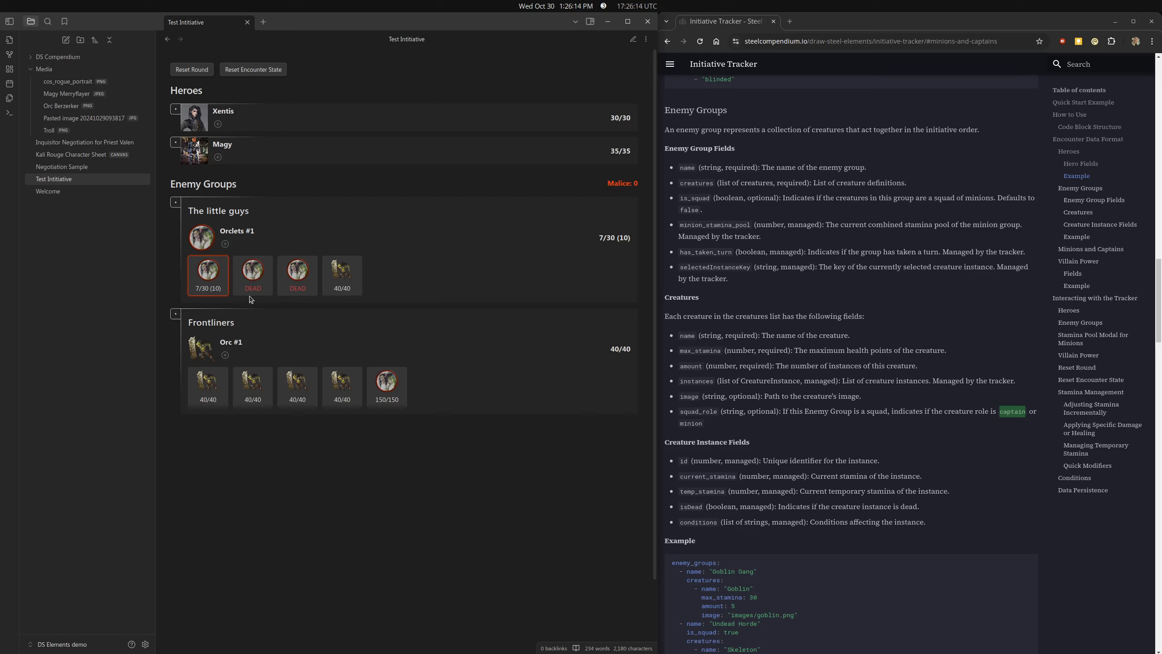
Step: Select the Orc captain in The little guys group and reduce its own stamina to 34
click(334, 278)
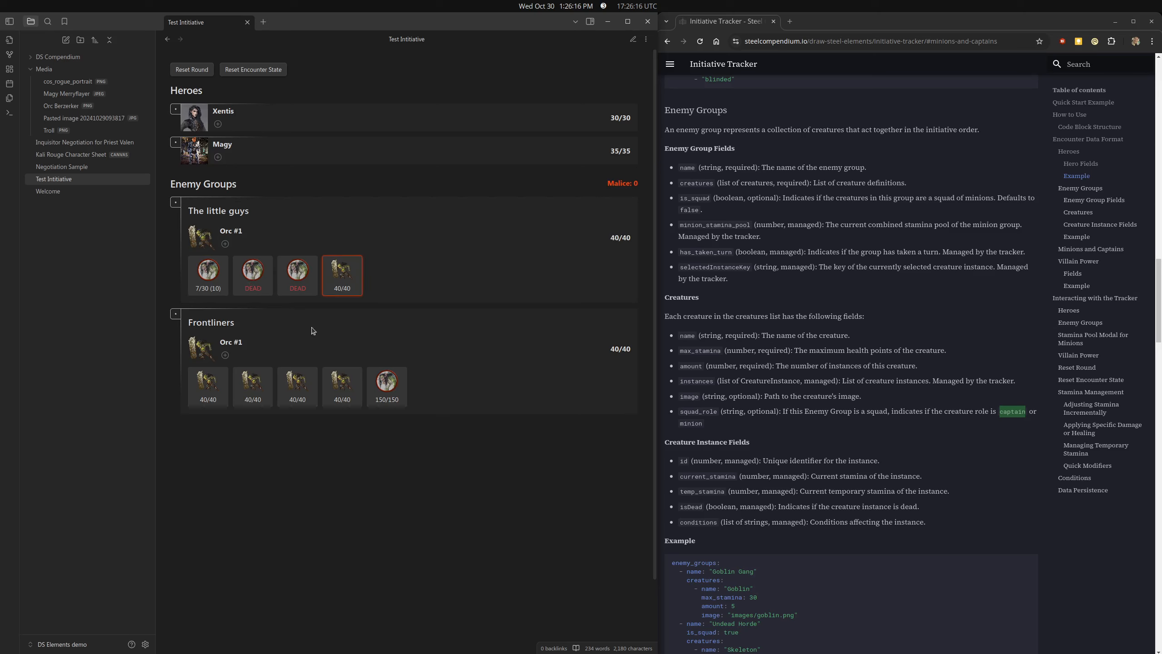
click(346, 289)
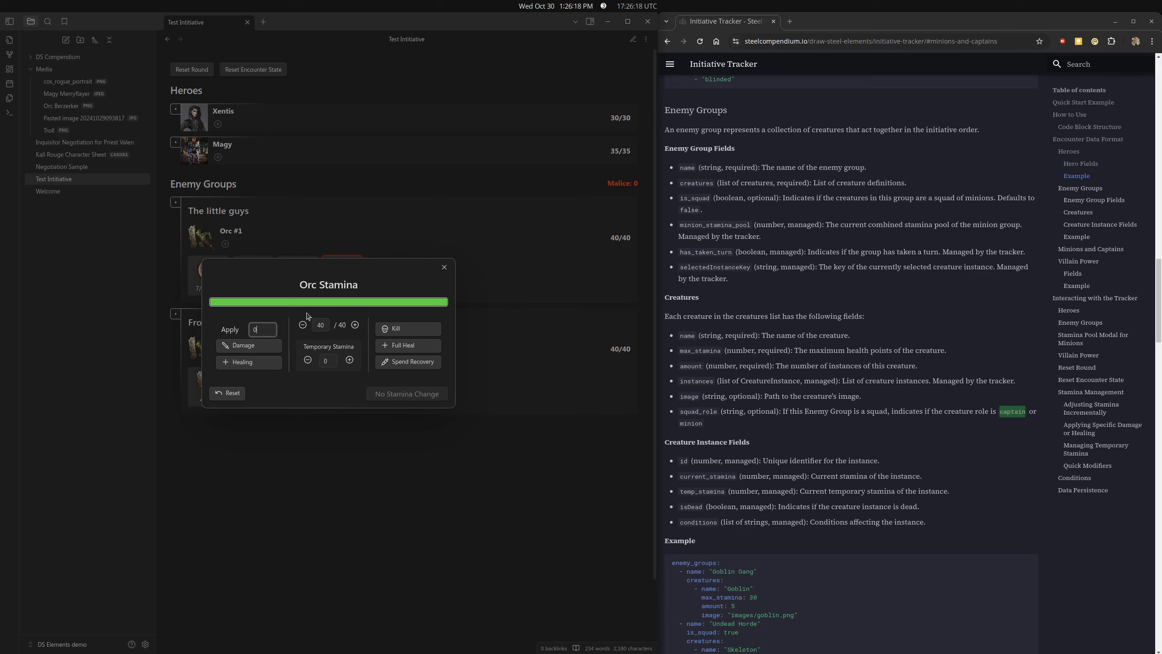
click(303, 327)
click(303, 326)
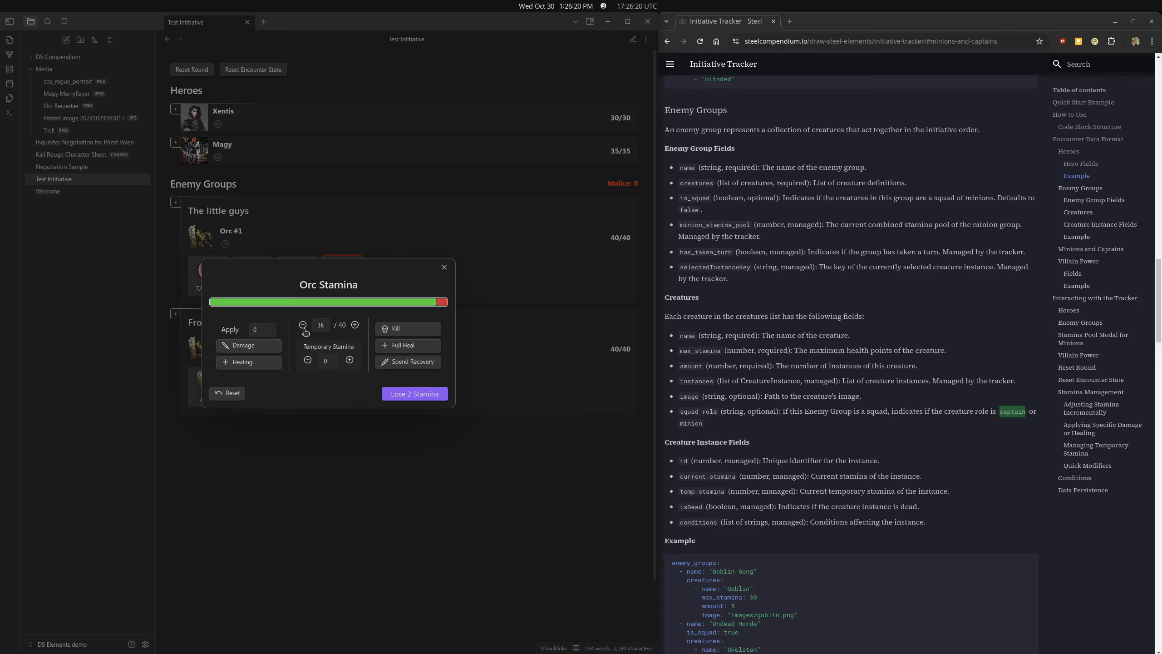
click(303, 327)
click(304, 327)
click(304, 327)
click(303, 327)
click(426, 392)
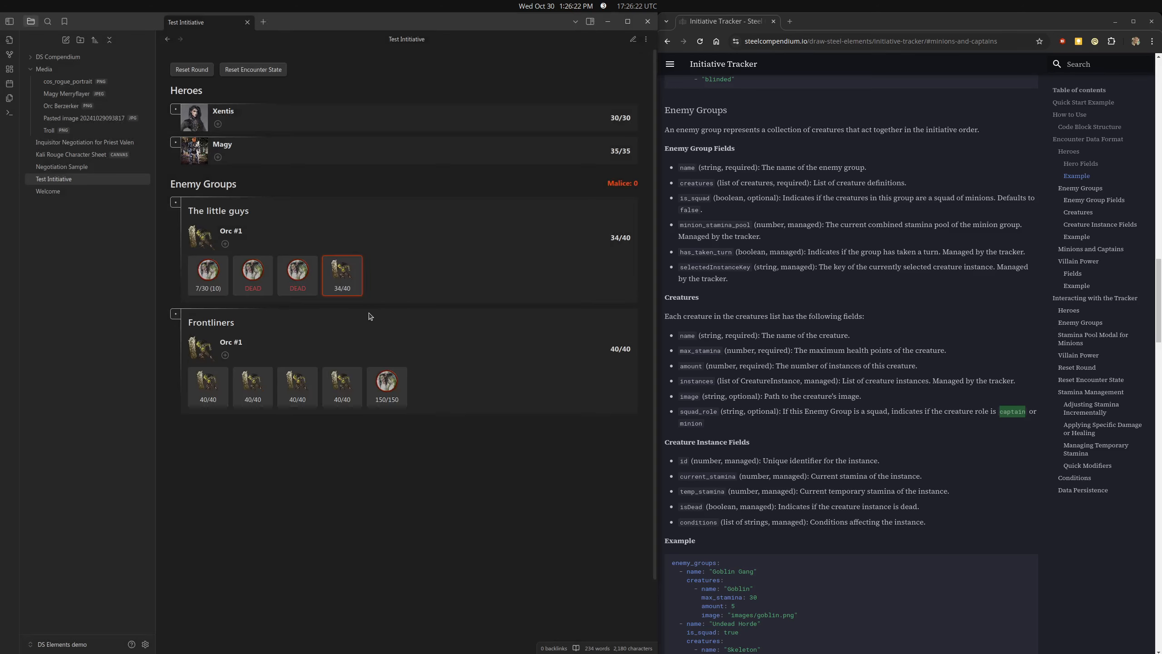